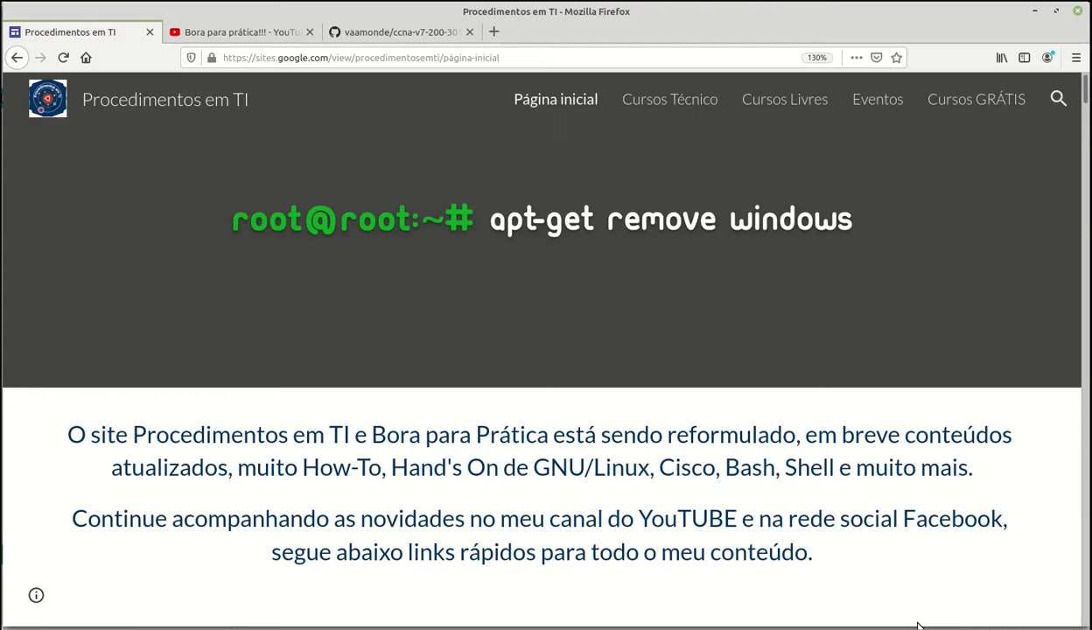
- Switch from the Google Sites 'Procedimentos em TI' page to the 'Bora para prática!!!' YouTube channel tab
key(ctrl+Tab)
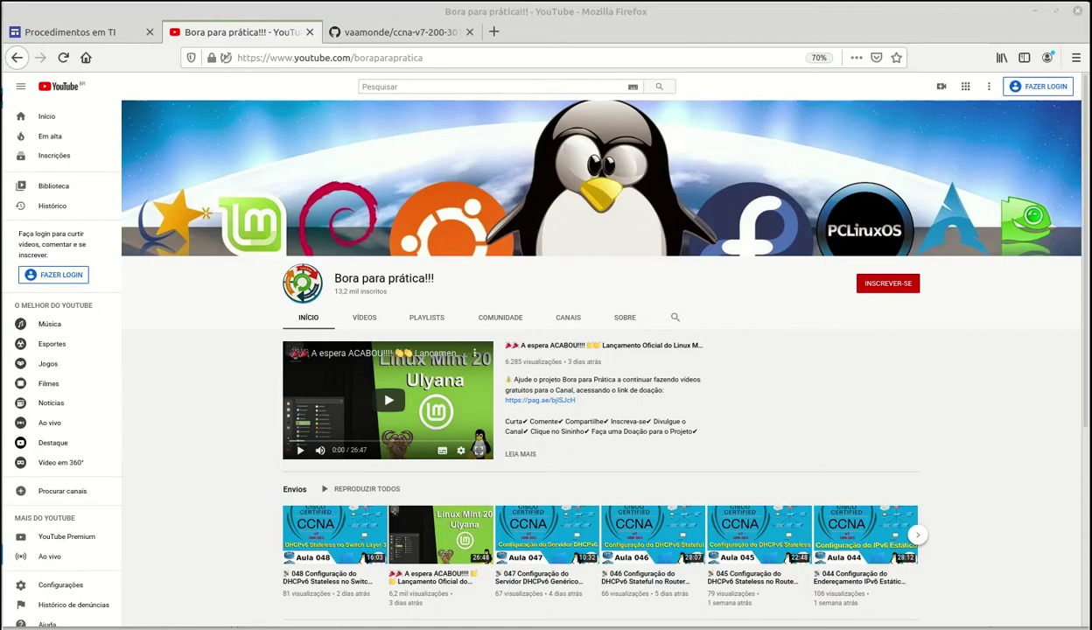
- Switch to the GitHub tab showing the ccna-v7-200-301 repository file list and README
key(ctrl+Tab)
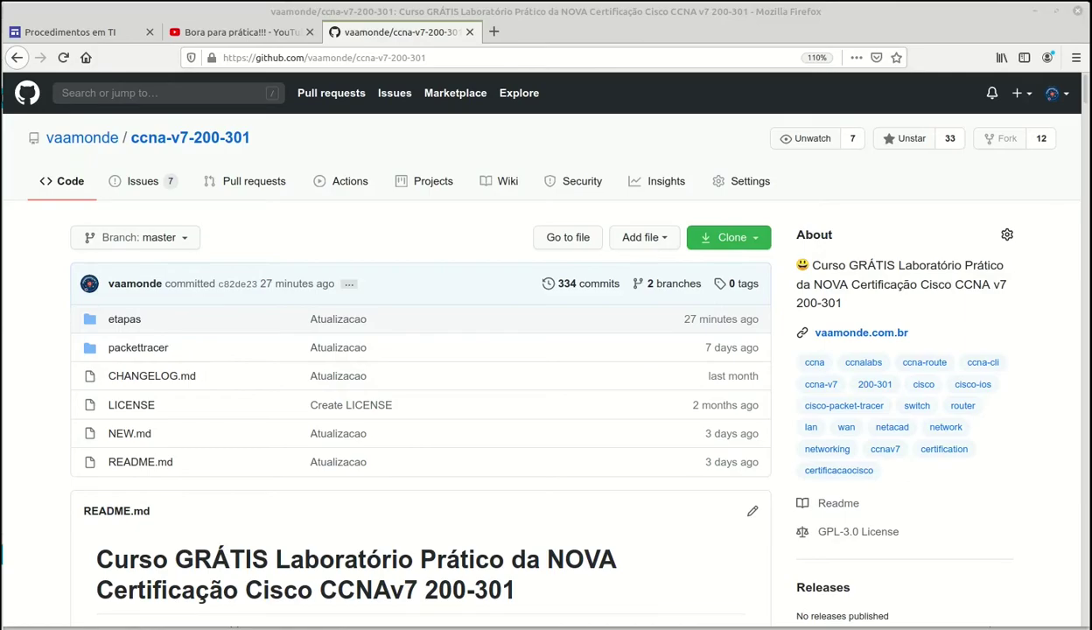
- Switch from Firefox to the file manager listing the etapas folder, Etapa-001 through Etapa-052
key(alt+Tab)
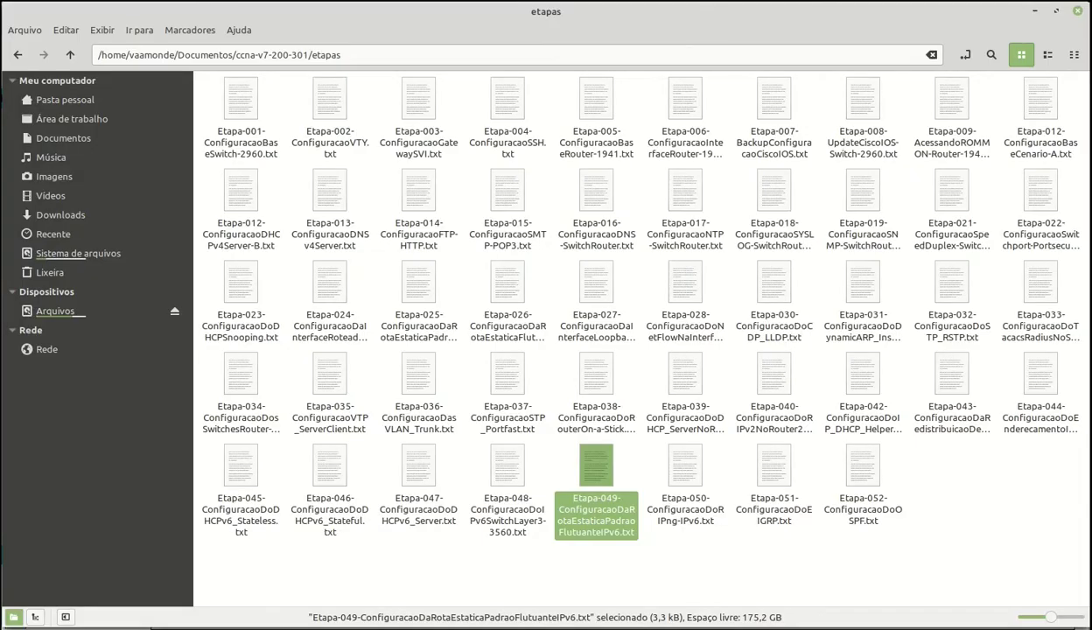
- Bring up Notepadqq with Etapa-049-ConfiguracaoDaRotaEstaticaPadraoFlutuanteIPv6.txt open
key(alt+Tab)
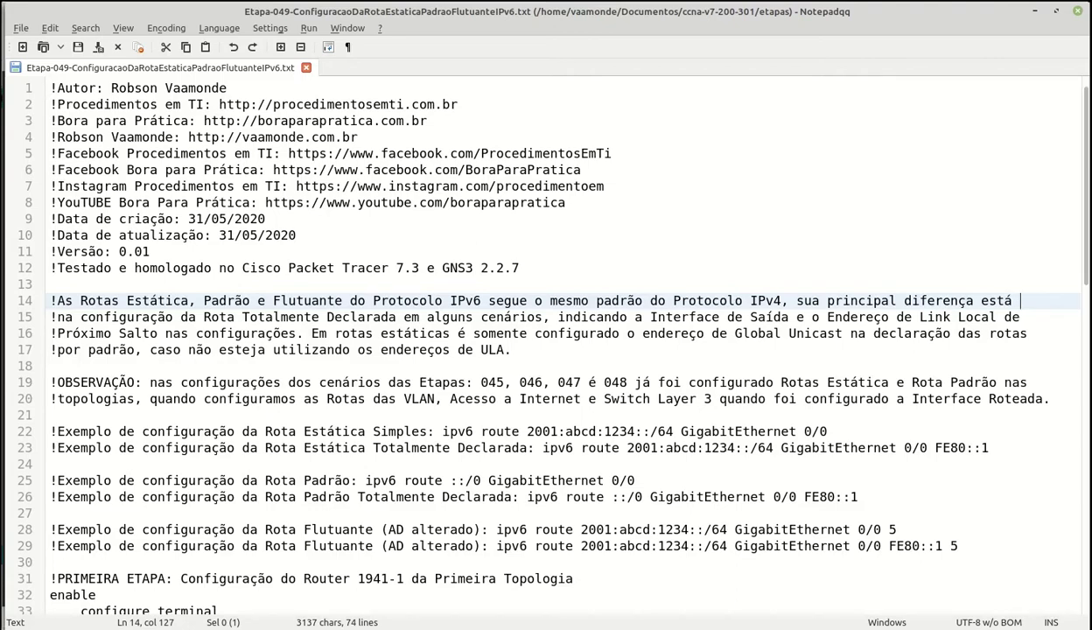
- Scroll the Etapa-049 notes to the distance-5 floating IPv6 routes and the Router 1941-1 section
scroll(1028, 298, down, 2)
click(1029, 299)
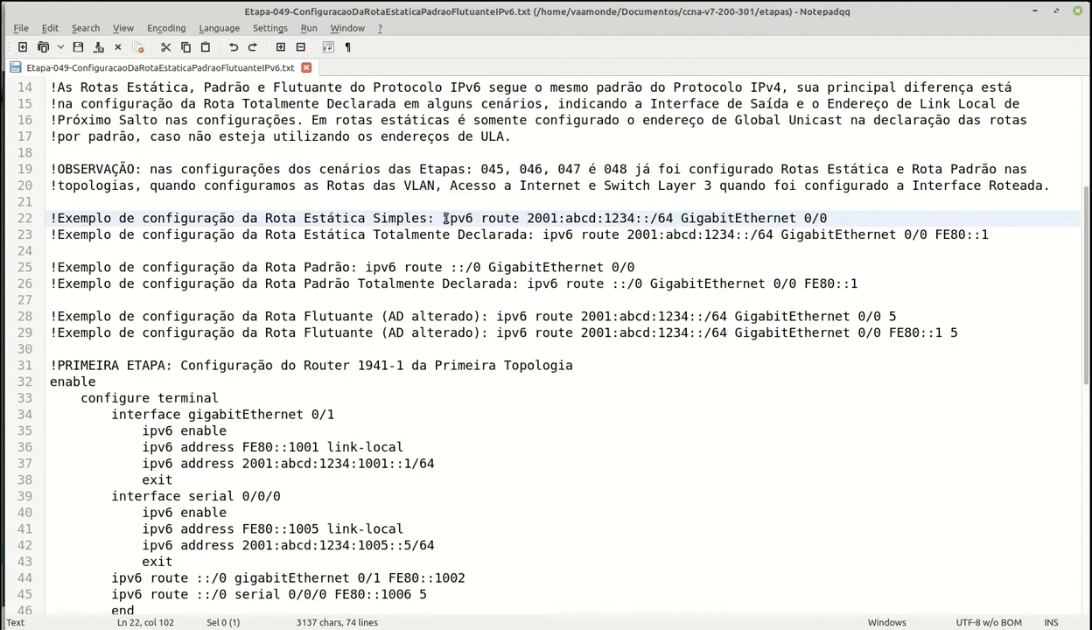
drag(443, 219, 529, 219)
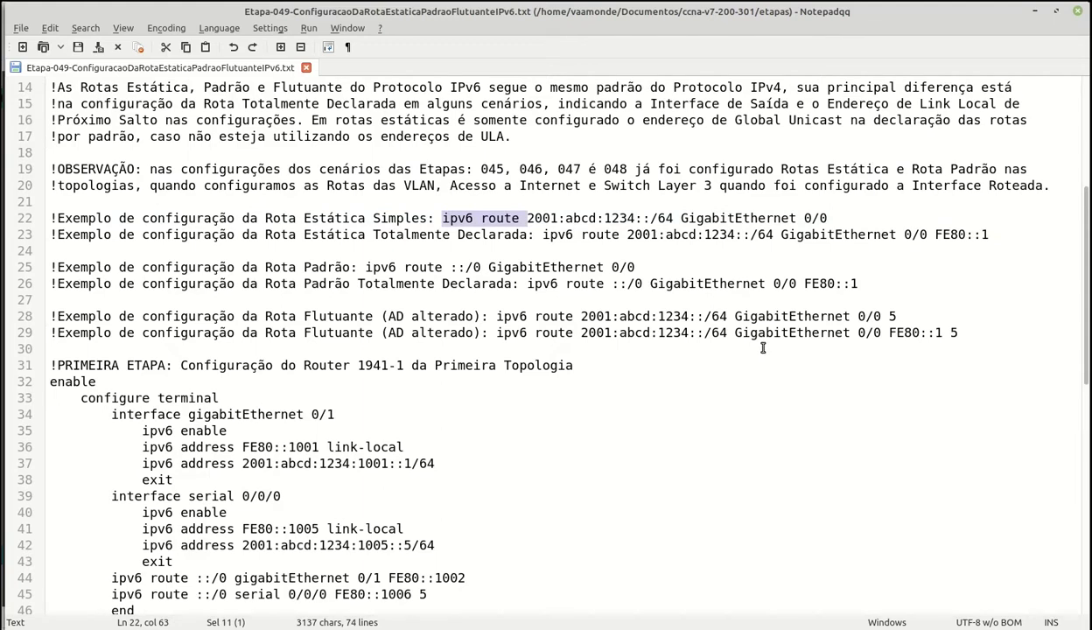
drag(527, 218, 827, 223)
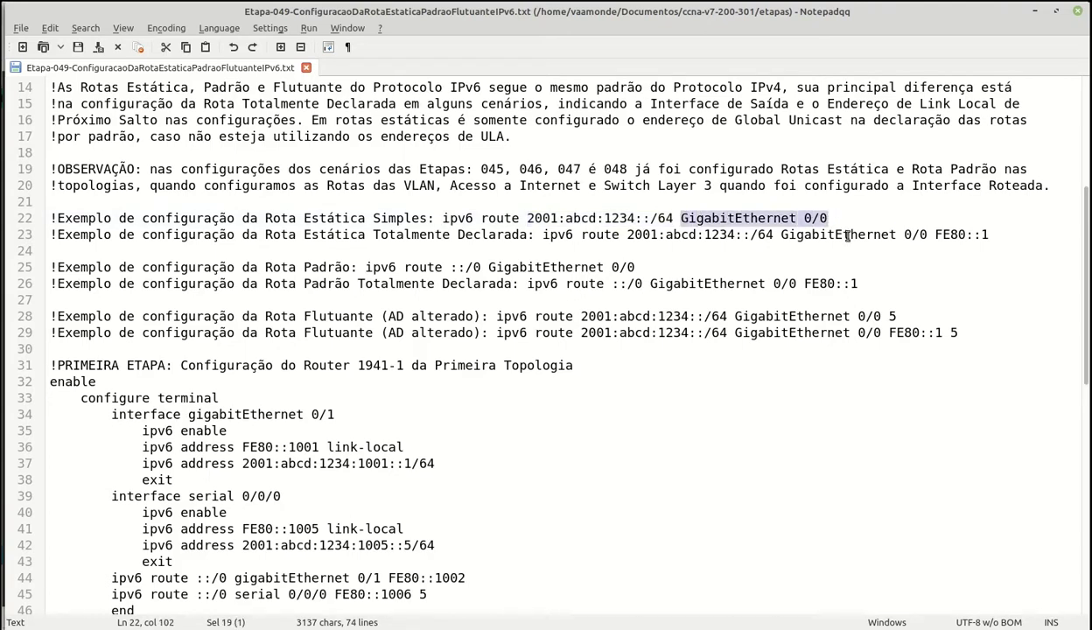
click(998, 235)
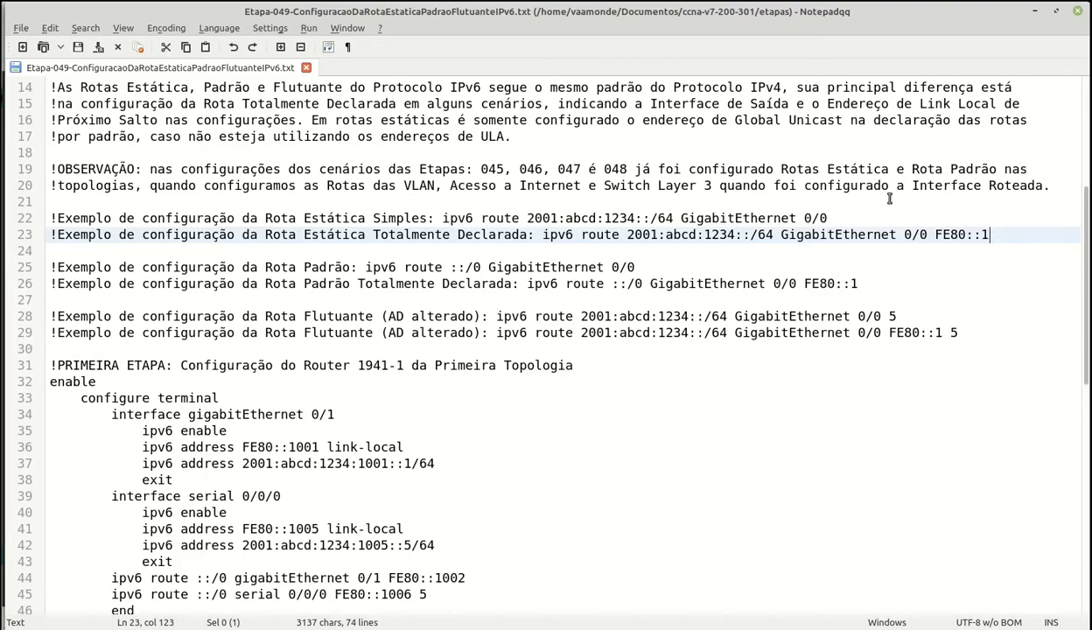
drag(935, 235, 991, 235)
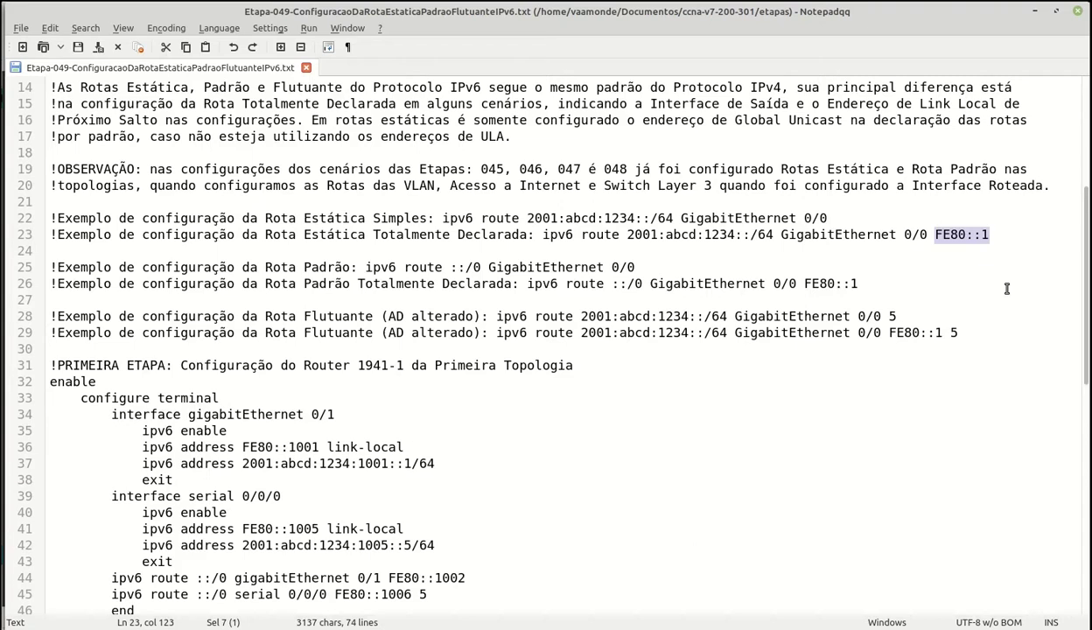
click(674, 269)
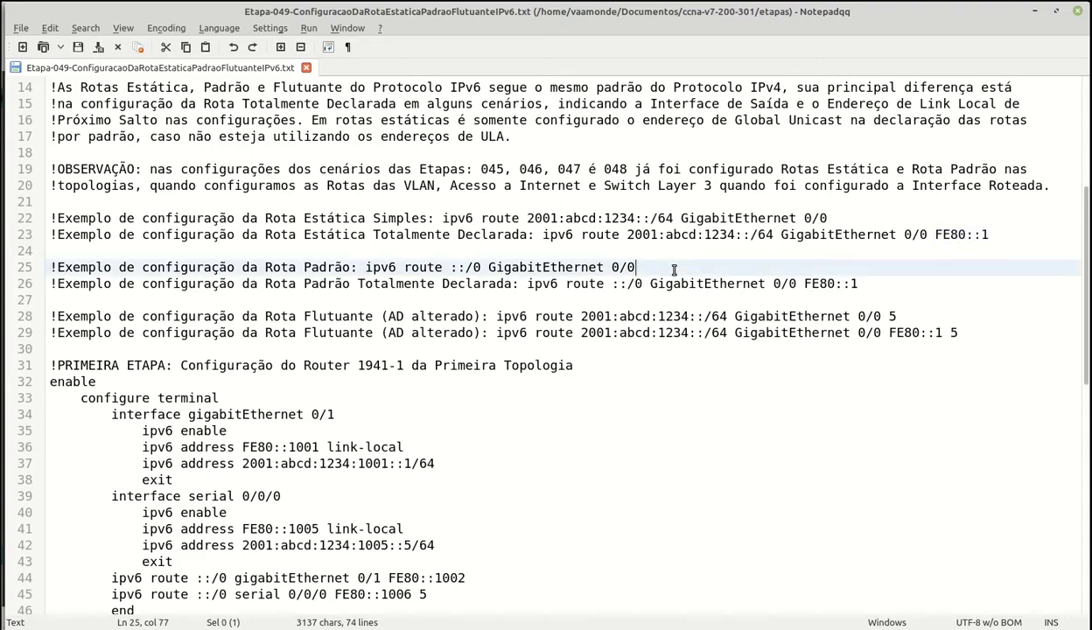
drag(451, 268, 481, 268)
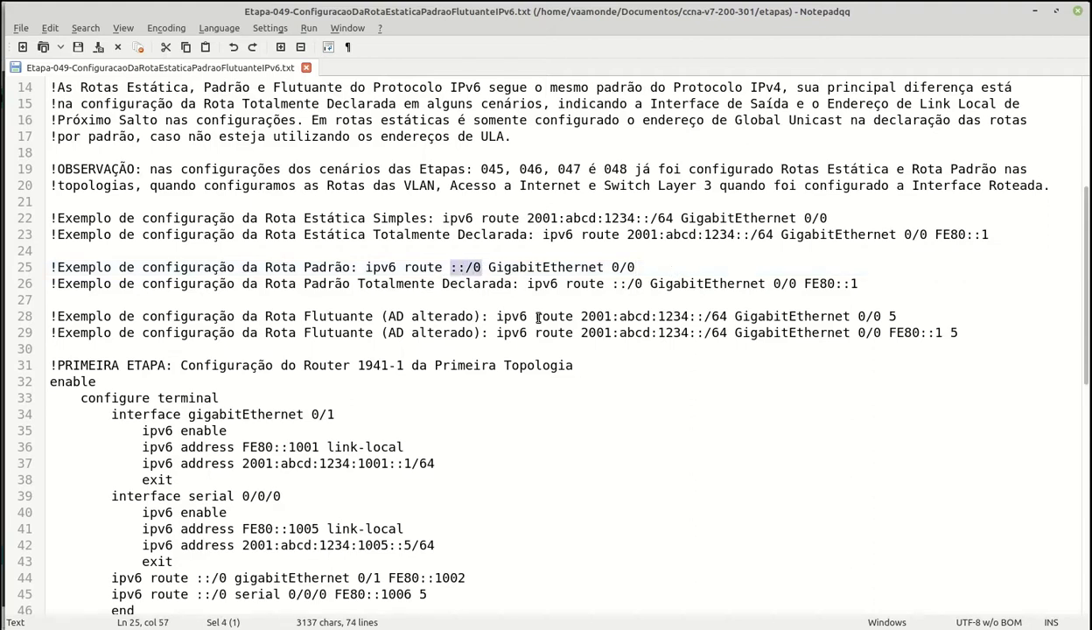
click(637, 267)
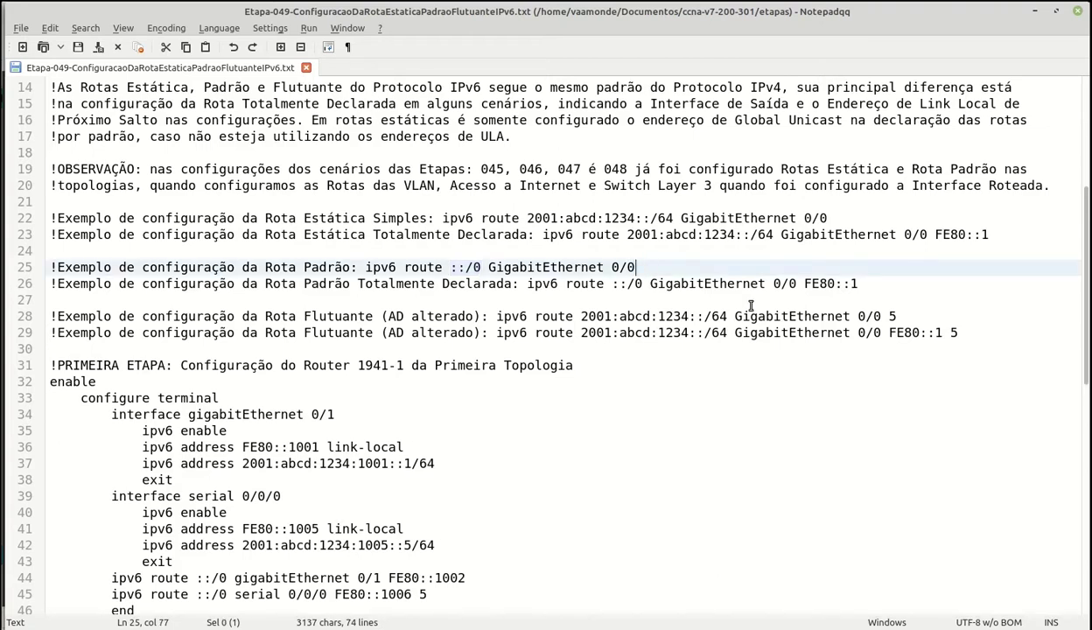
click(856, 284)
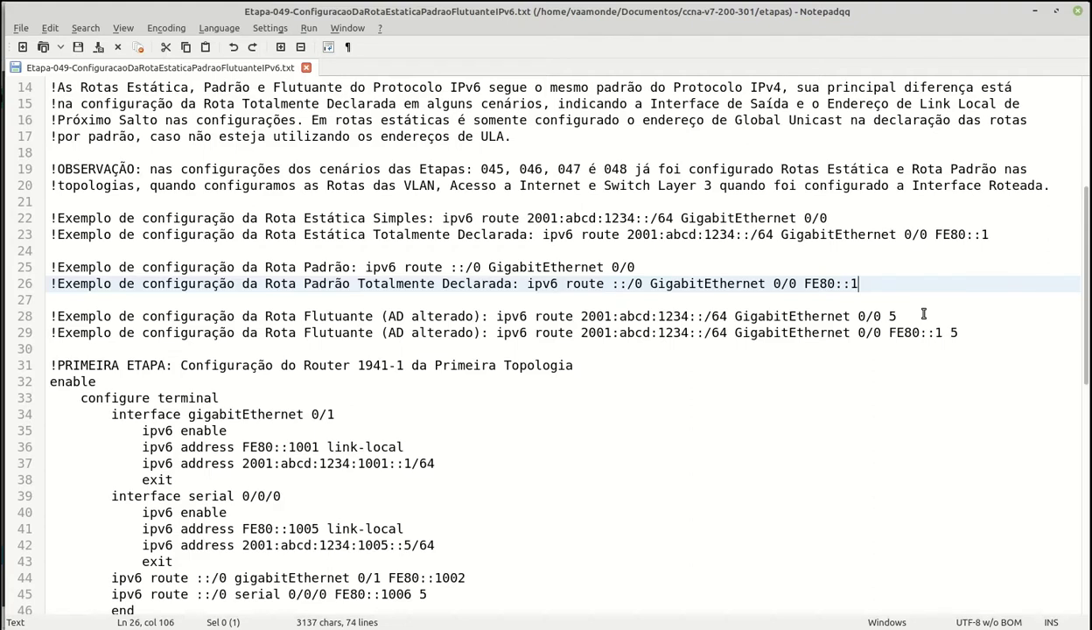
click(893, 315)
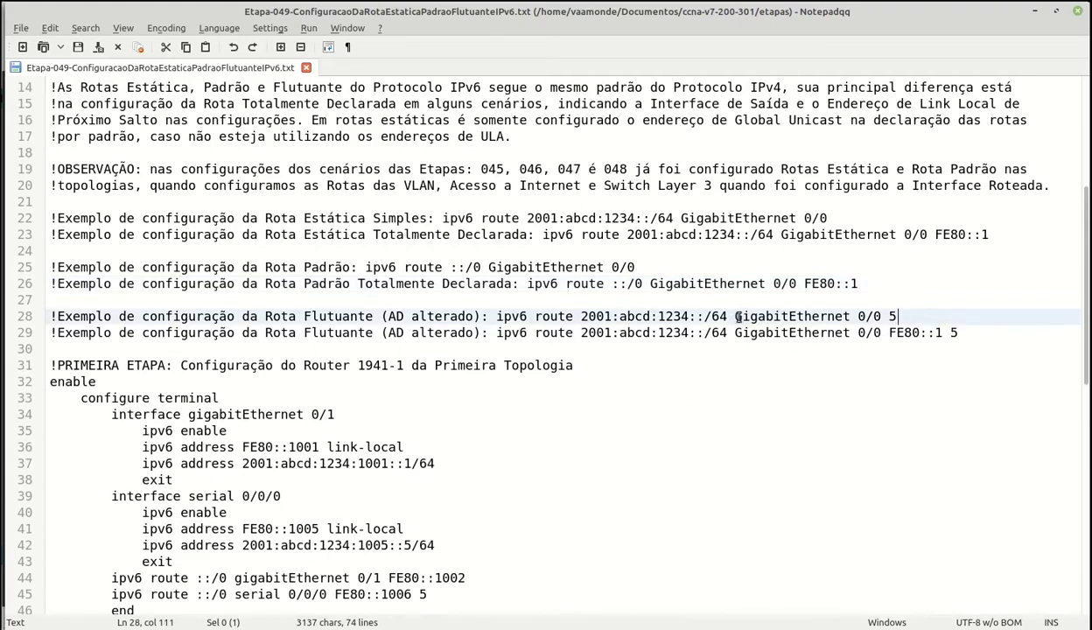
drag(736, 316, 881, 317)
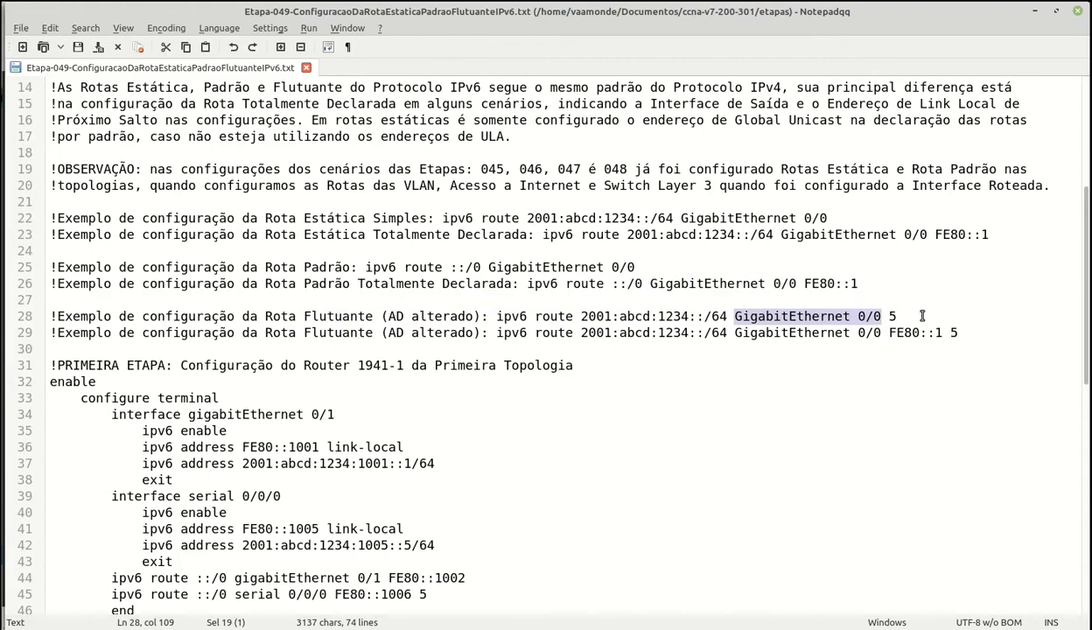
click(900, 316)
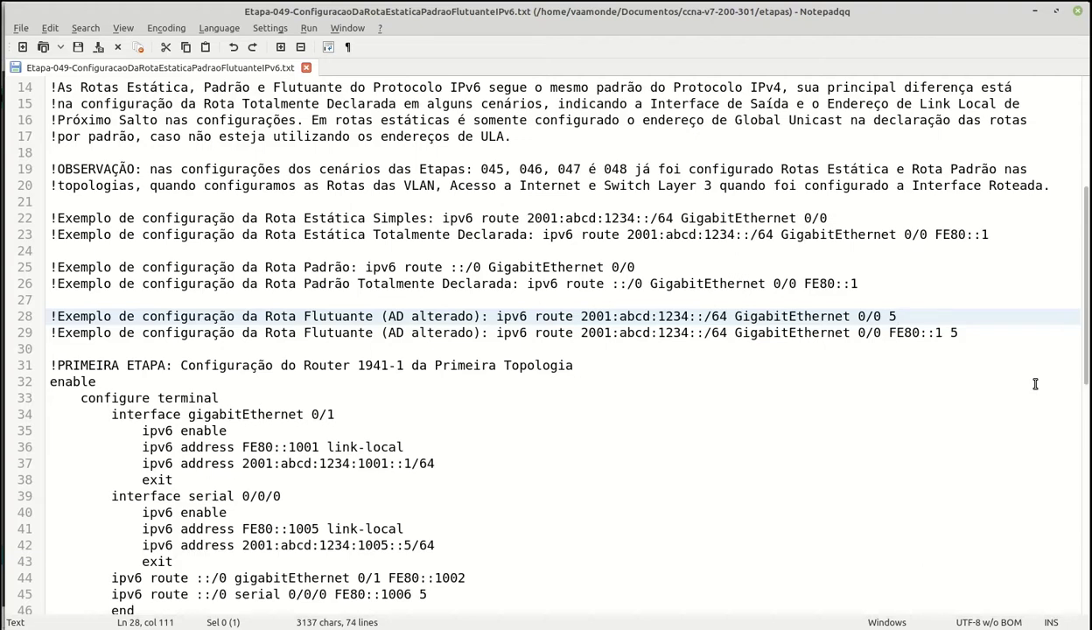
click(842, 333)
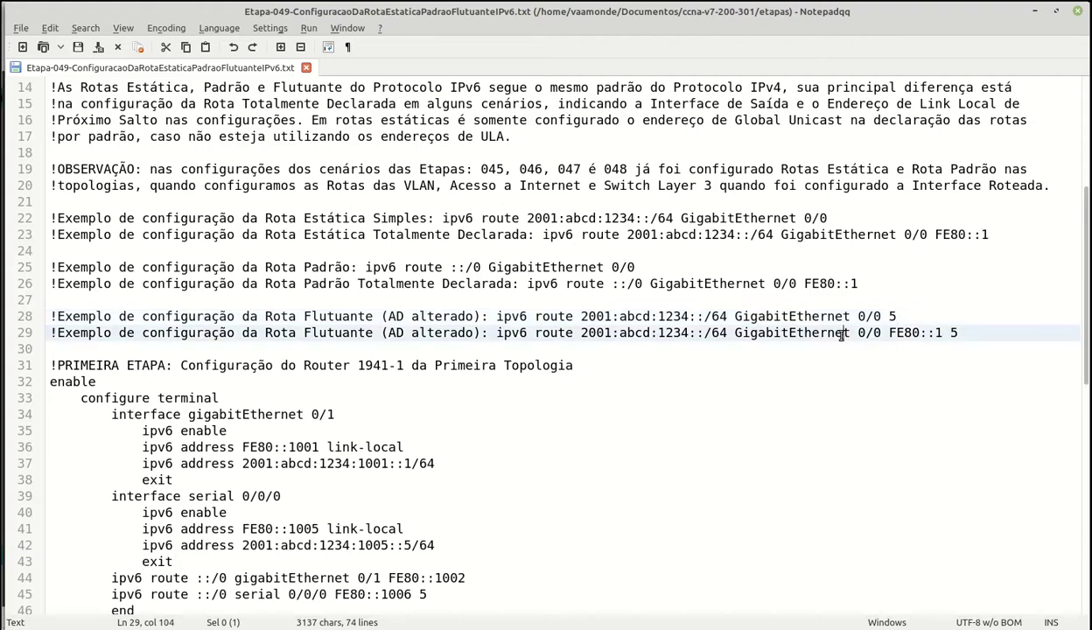
click(891, 331)
click(949, 331)
click(615, 363)
scroll(656, 392, down, 3)
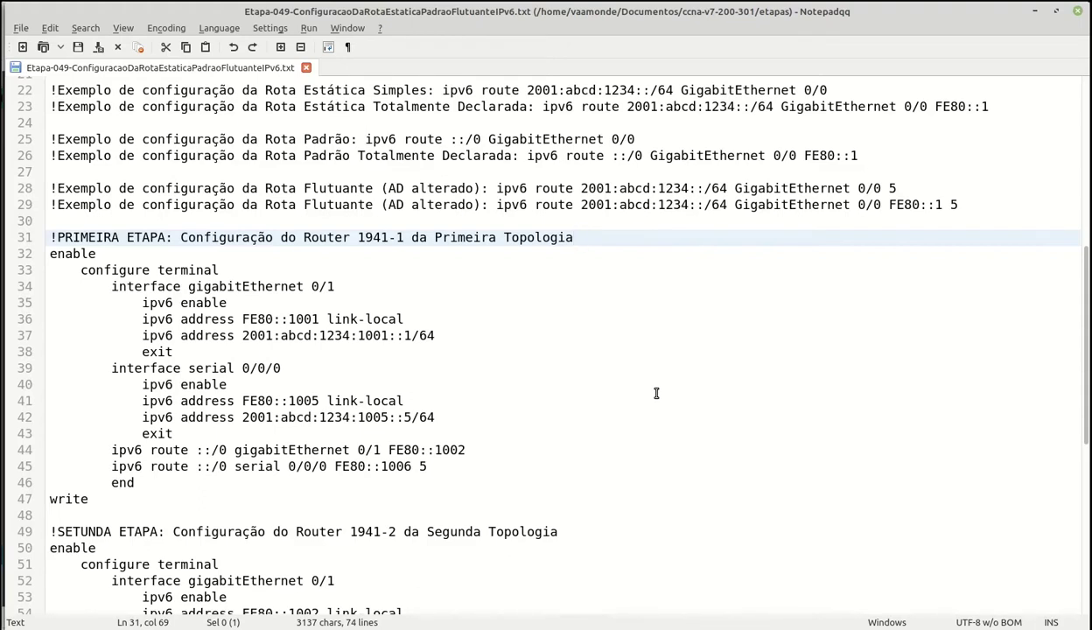
click(359, 284)
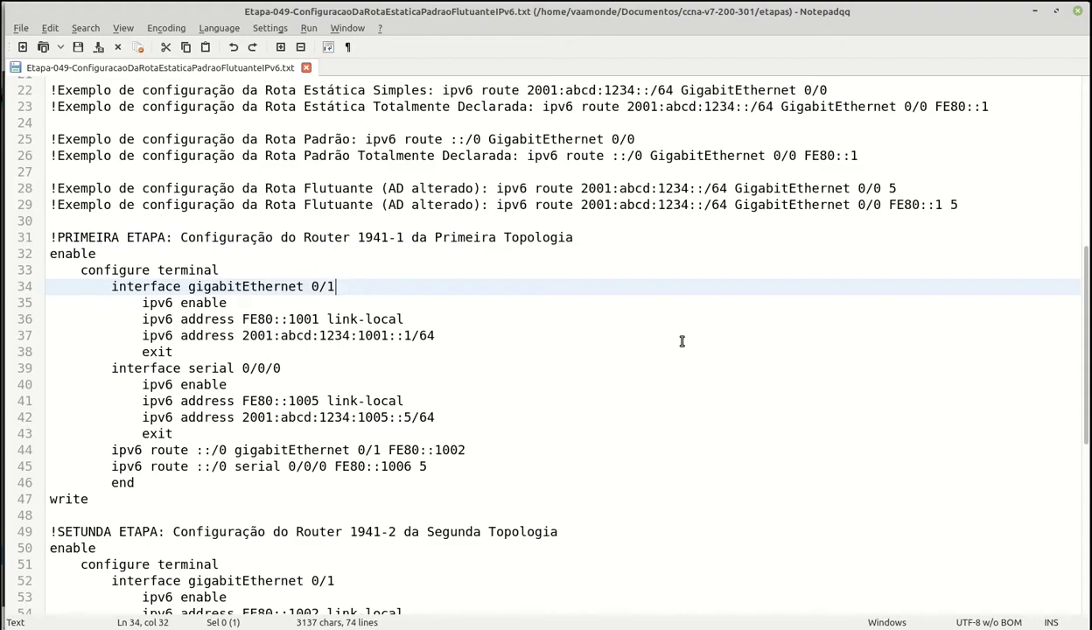
click(252, 300)
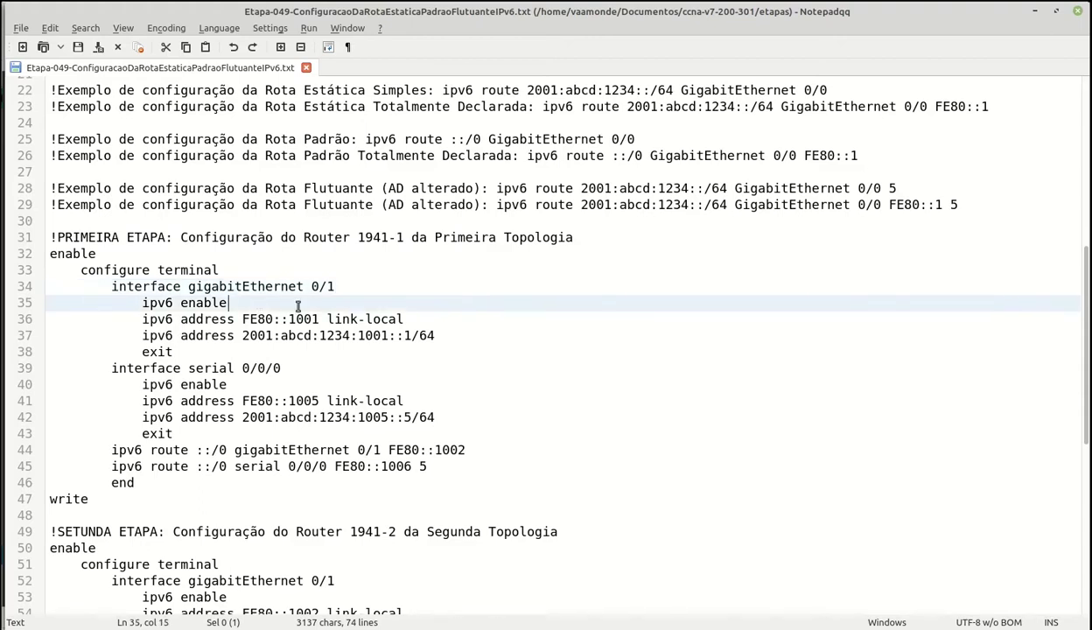
click(413, 315)
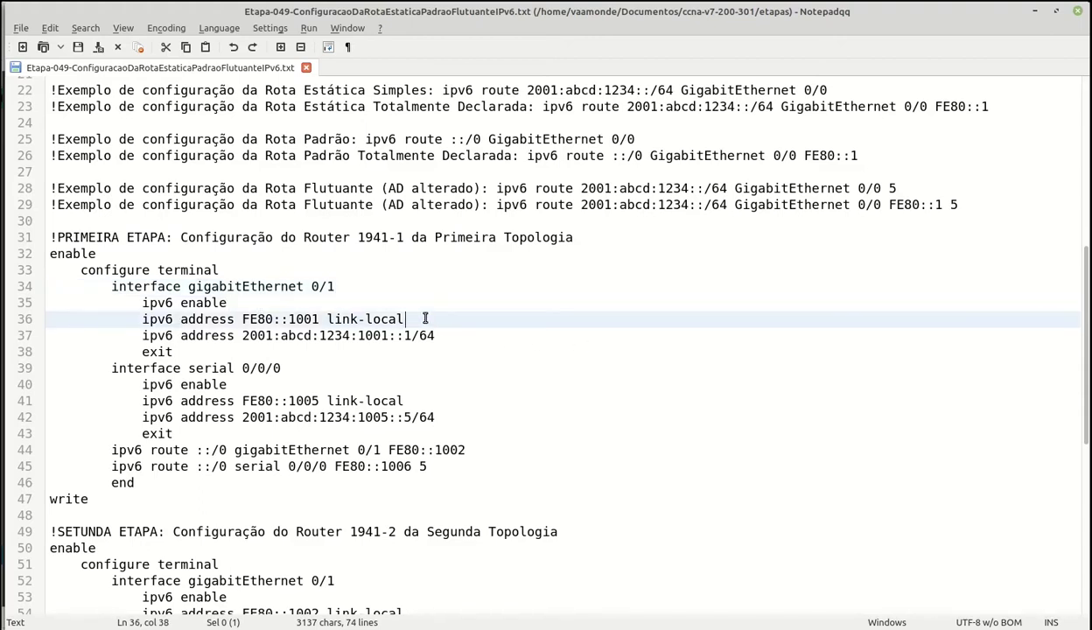
click(529, 344)
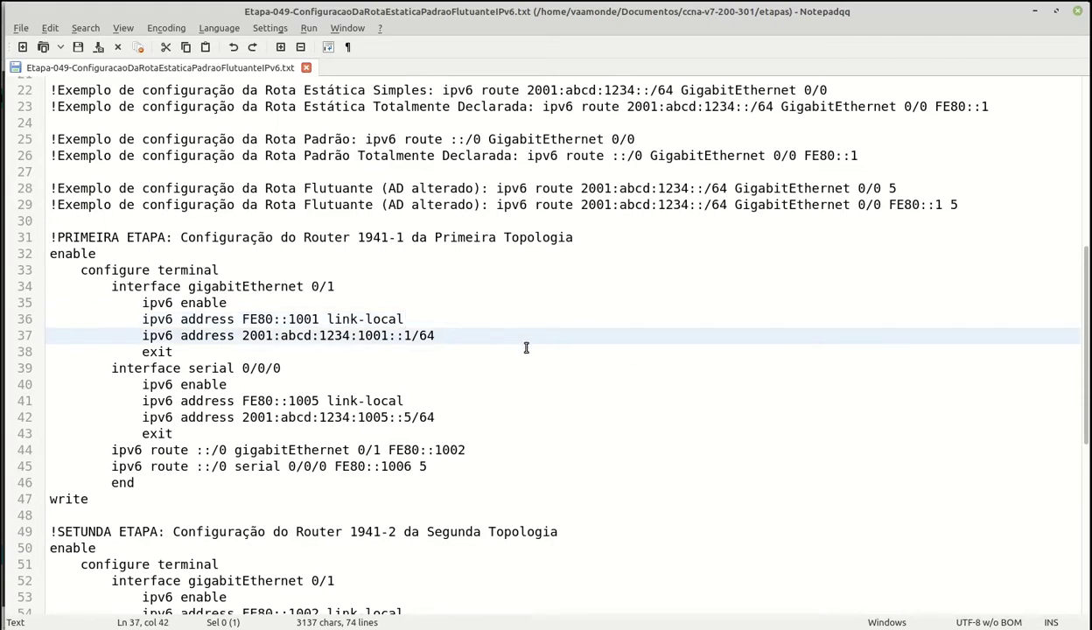
scroll(526, 348, down, 2)
click(310, 282)
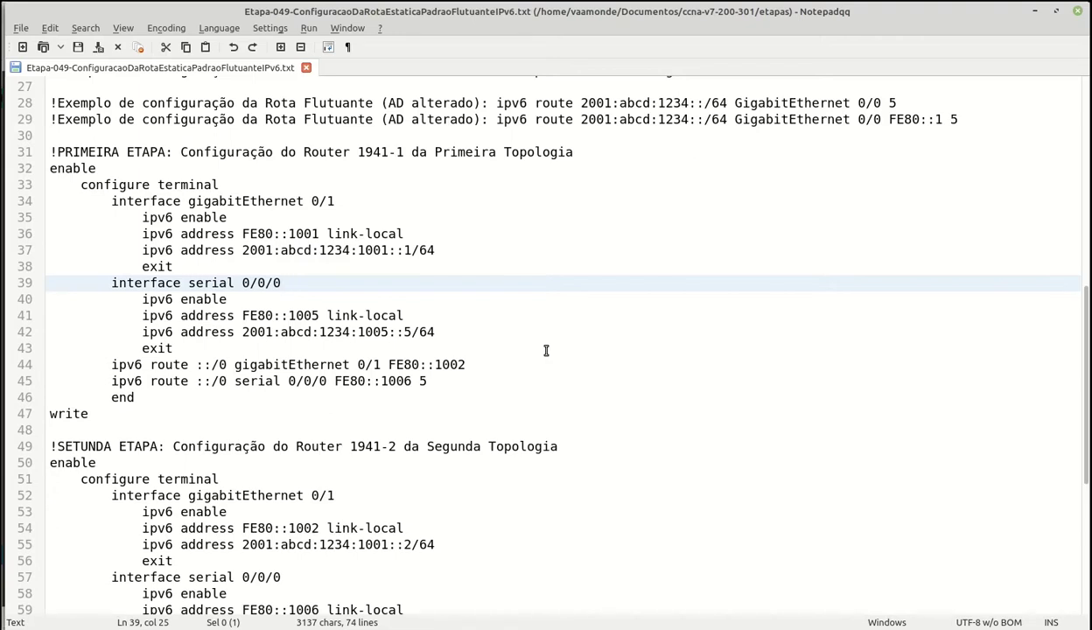
click(266, 295)
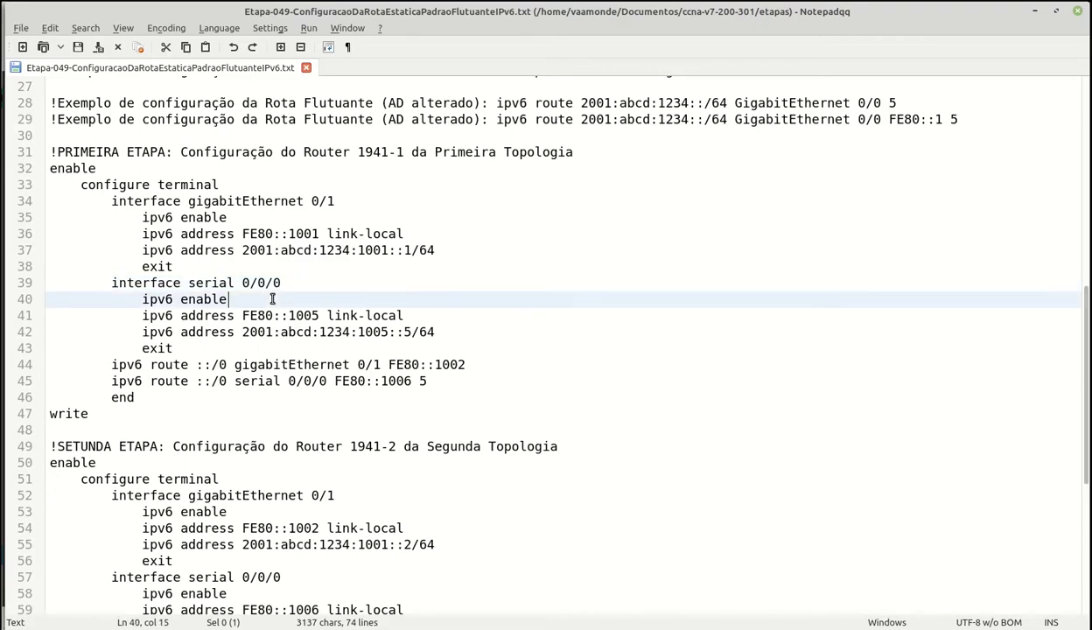
click(440, 318)
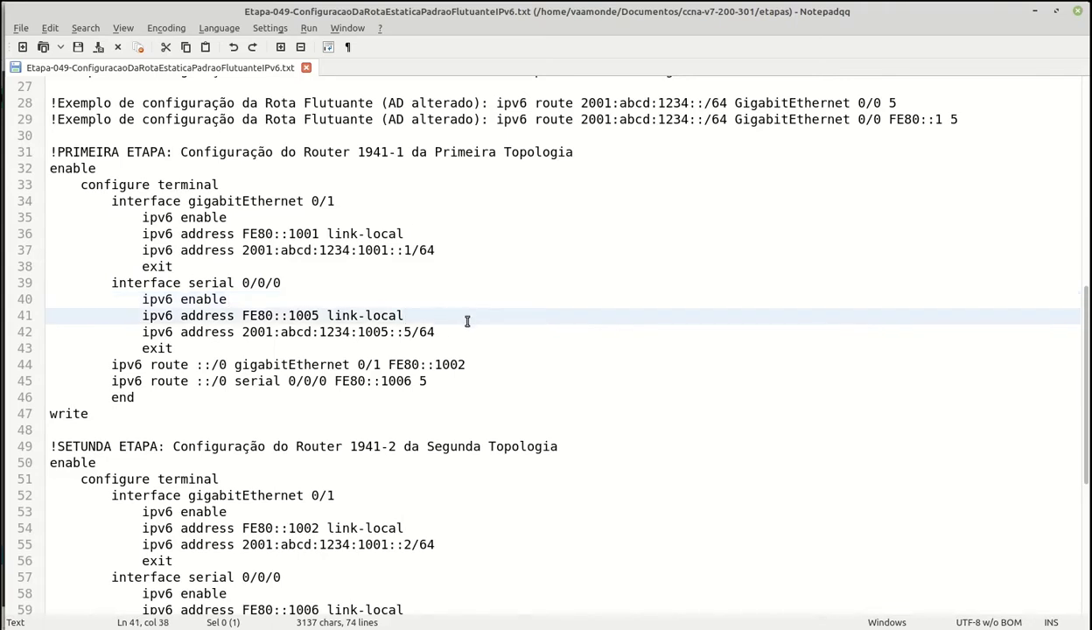
click(463, 331)
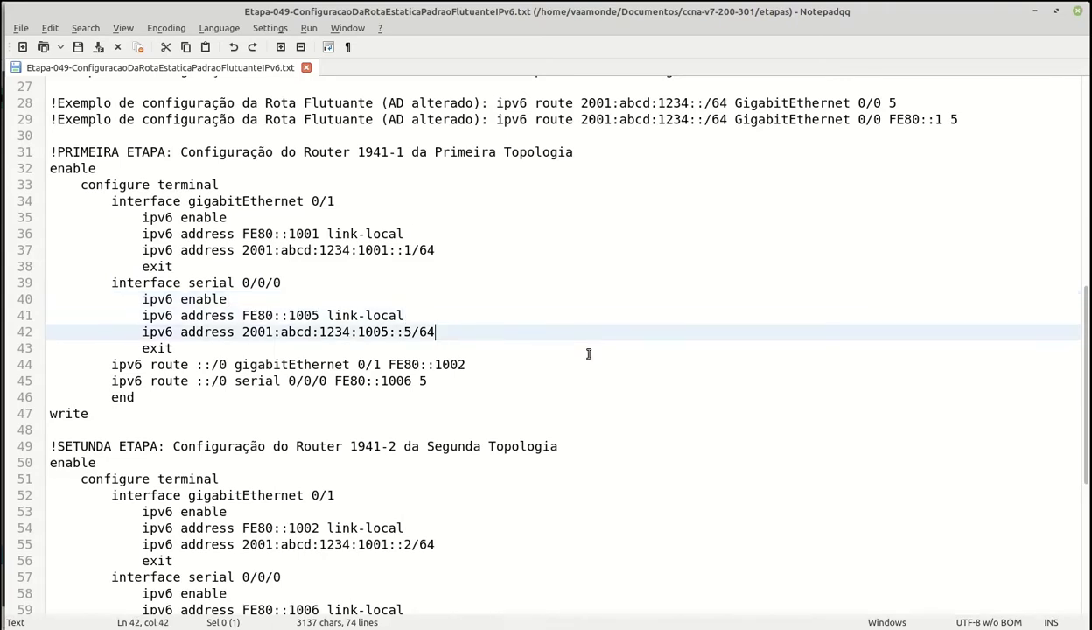
scroll(588, 354, down, 2)
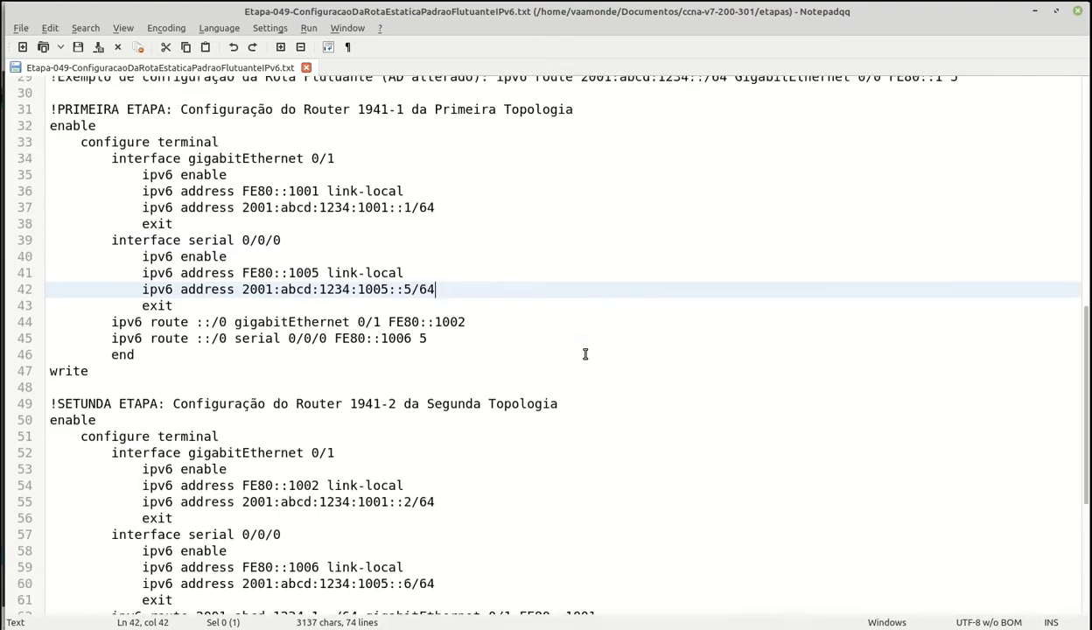
- Go over Router 1941-1's default route via FE80::1002 and its floating default route line
click(486, 279)
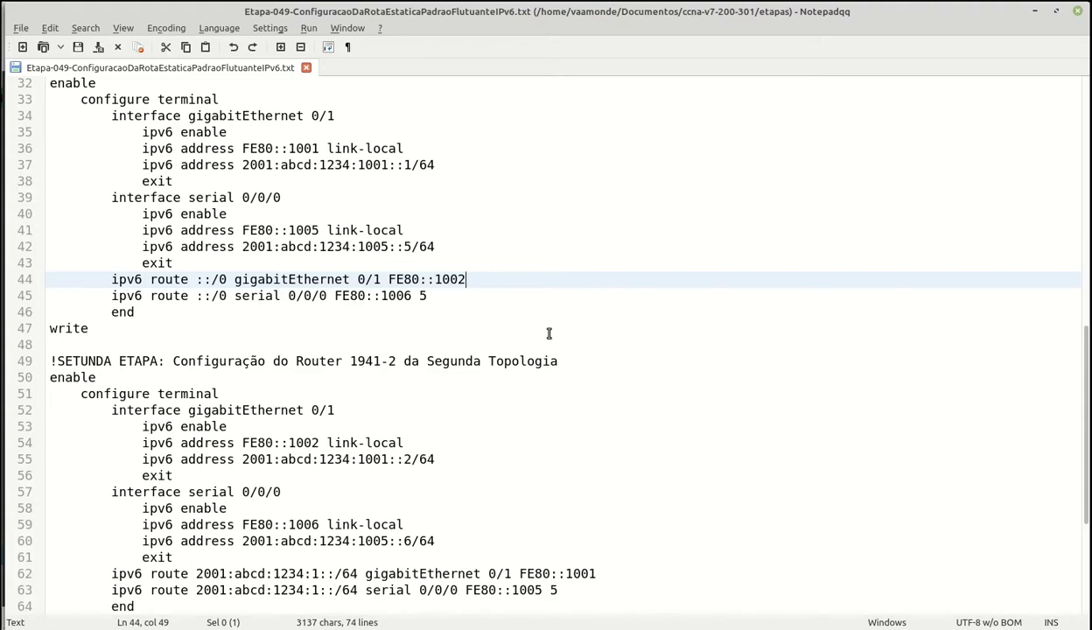
key(Down)
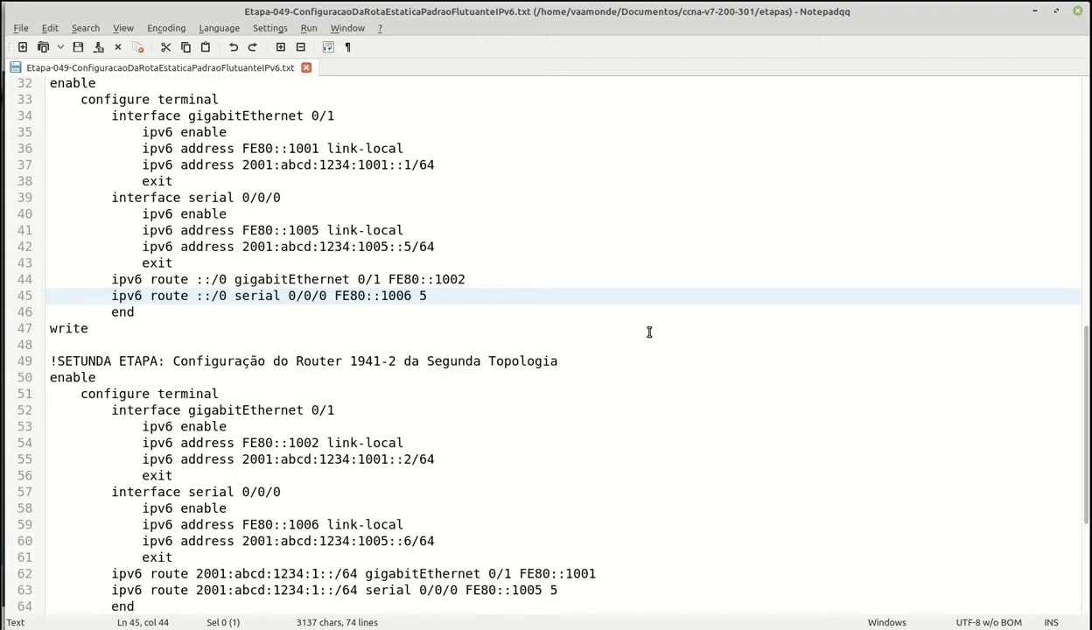
click(159, 309)
click(126, 325)
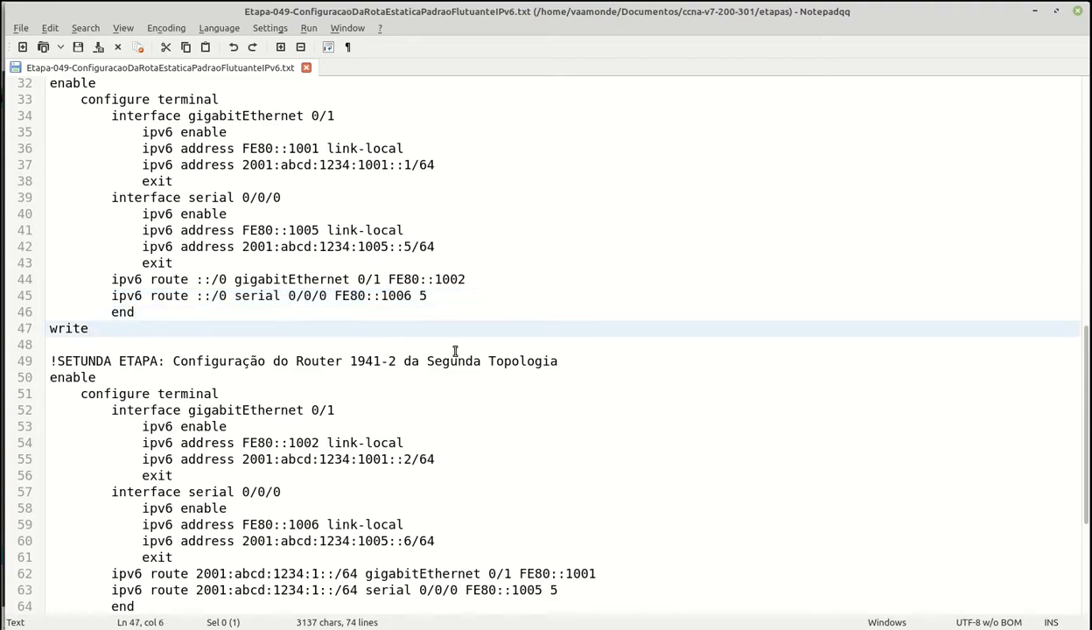
- Copy Router 1941-1's commands from configure terminal through write, then return to Packet Tracer
scroll(455, 351, up, 1)
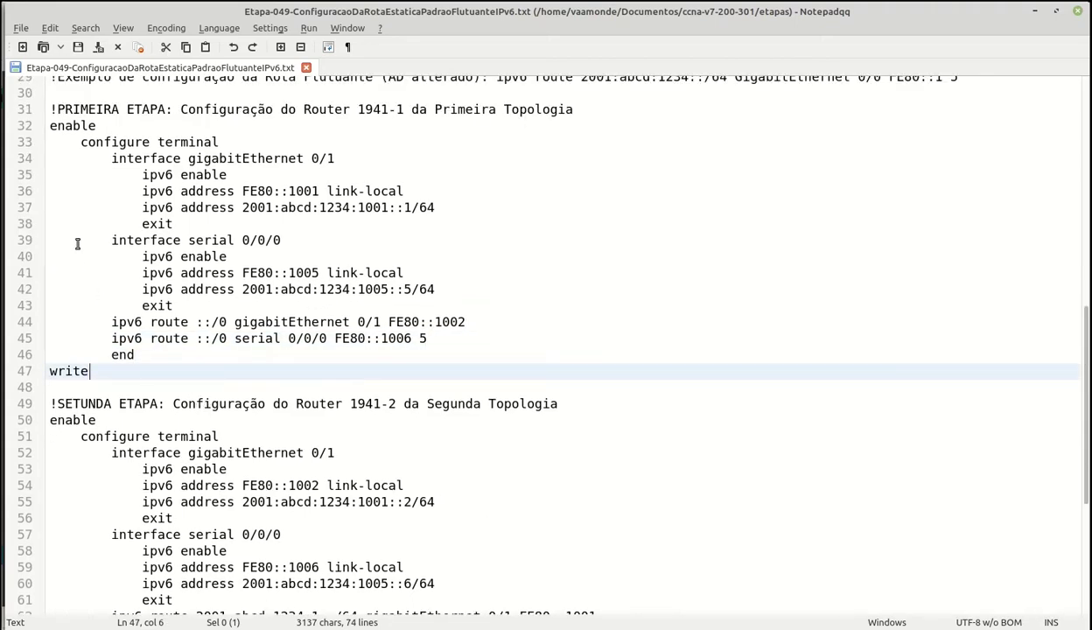
click(51, 144)
drag(51, 144, 110, 368)
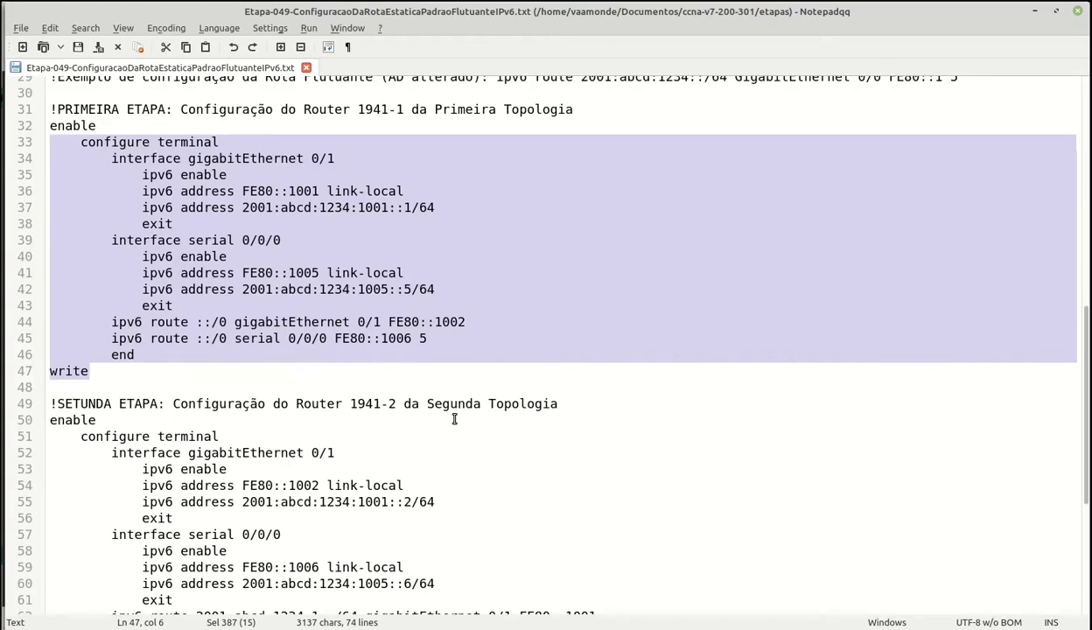
key(alt+Tab)
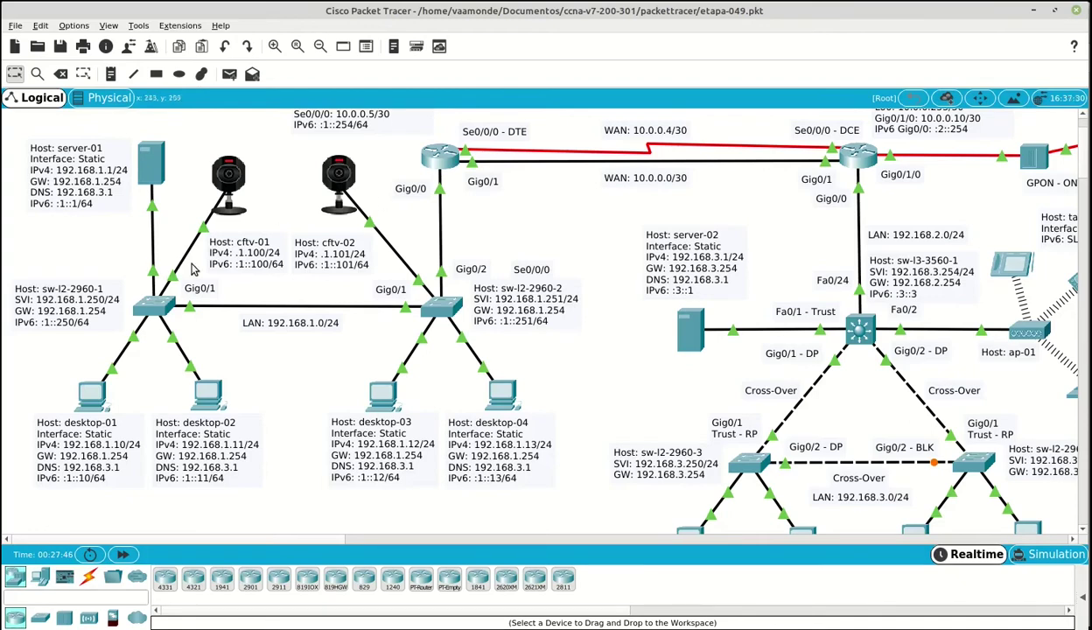
- From desktop-01's Command Prompt, SSH into rt-1941-1 at 192.168.1.254 as admin and log in
click(103, 404)
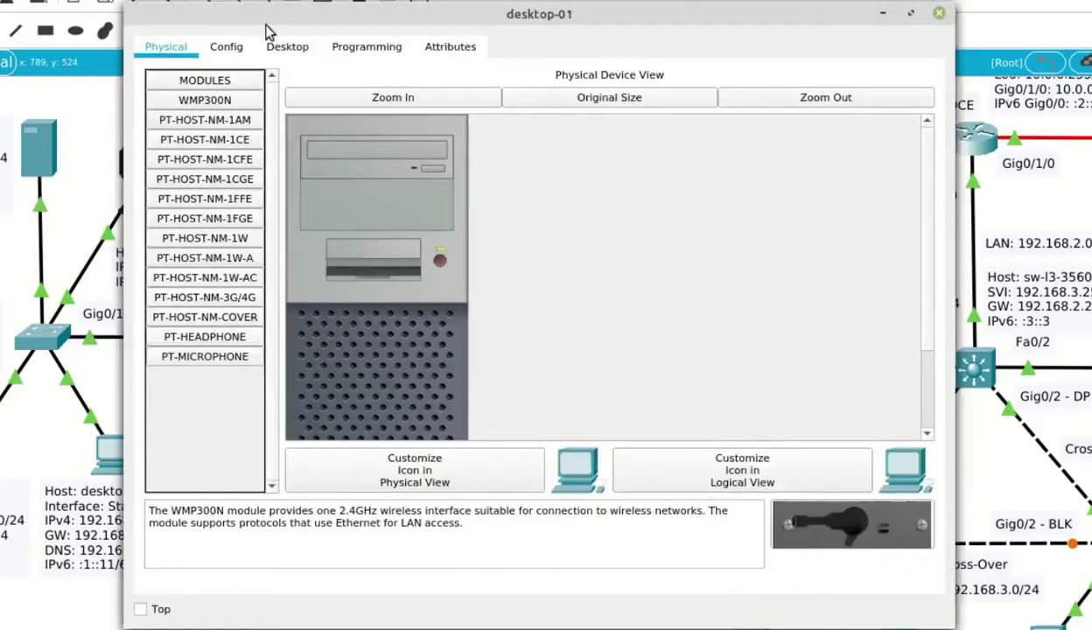
click(291, 48)
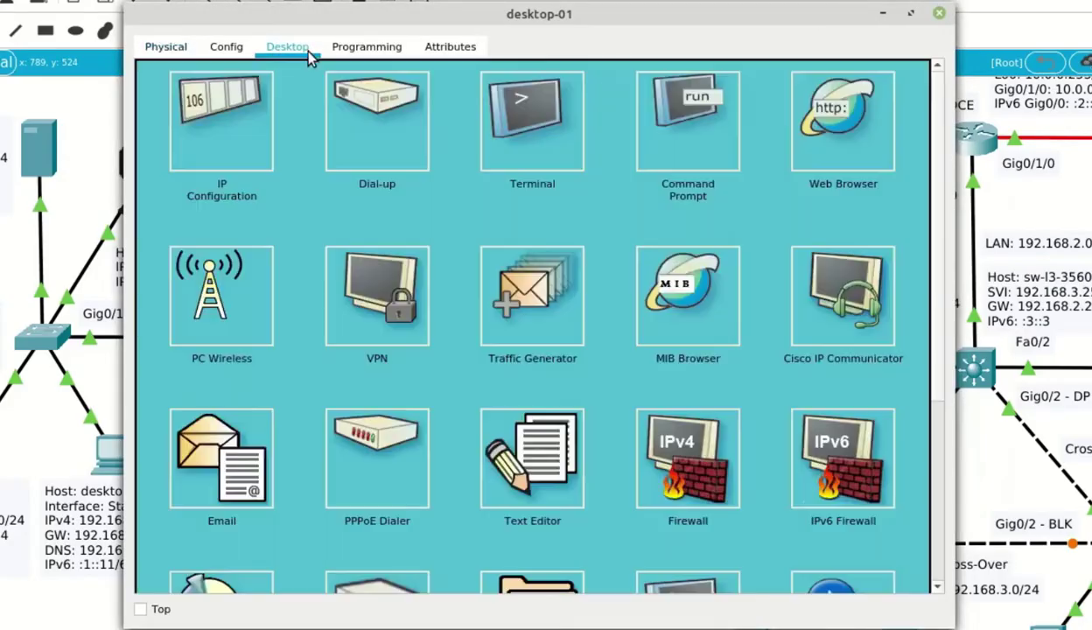
click(698, 133)
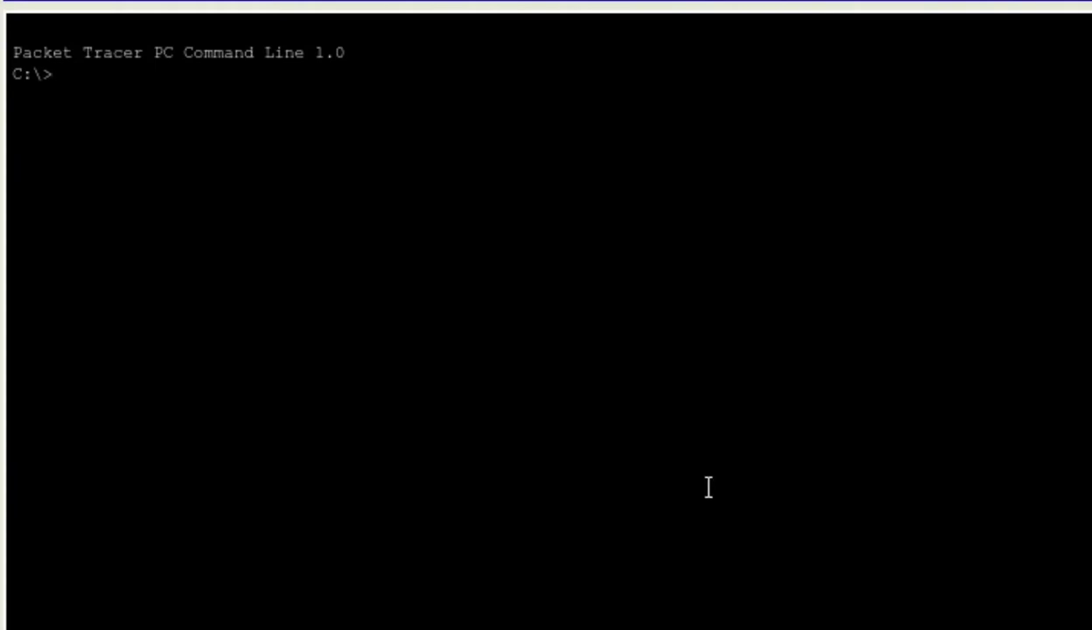
text(ssh -l admin )
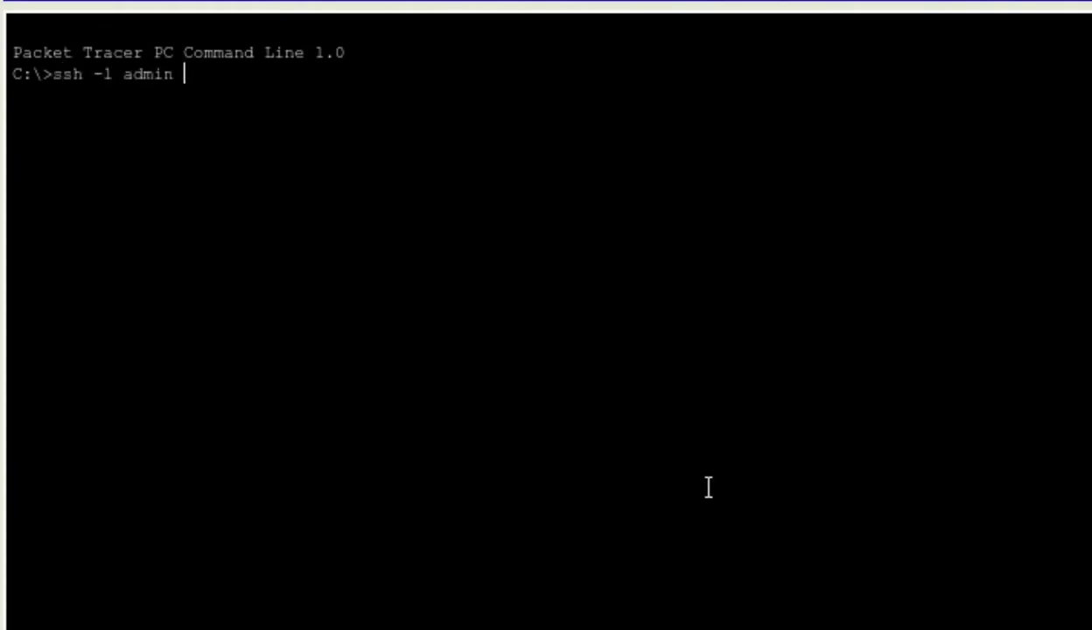
text(192.168)
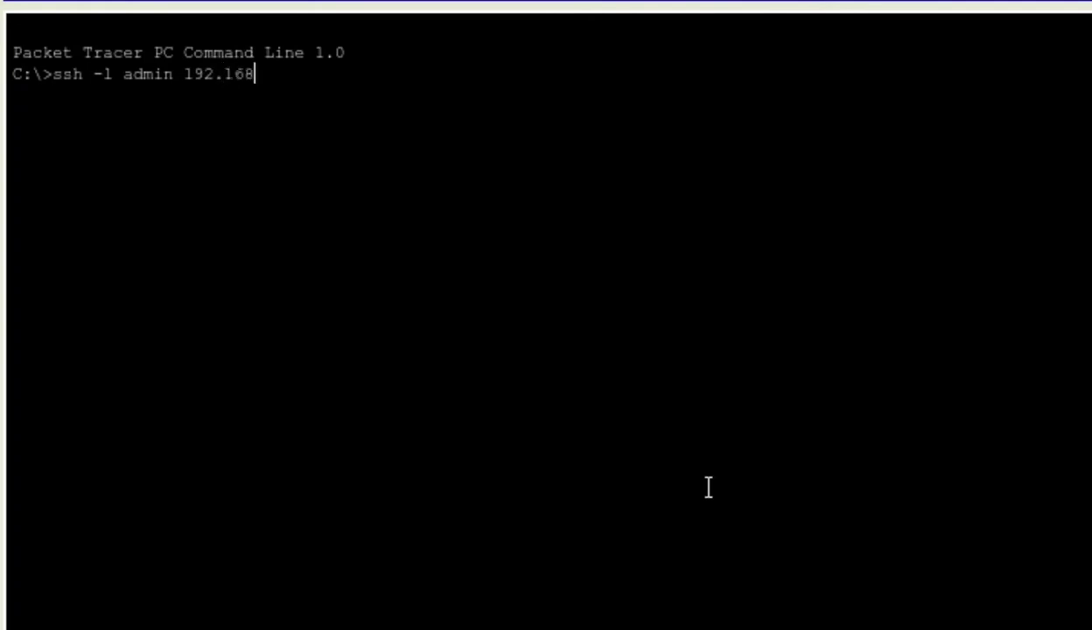
text(.1.254)
key(Return)
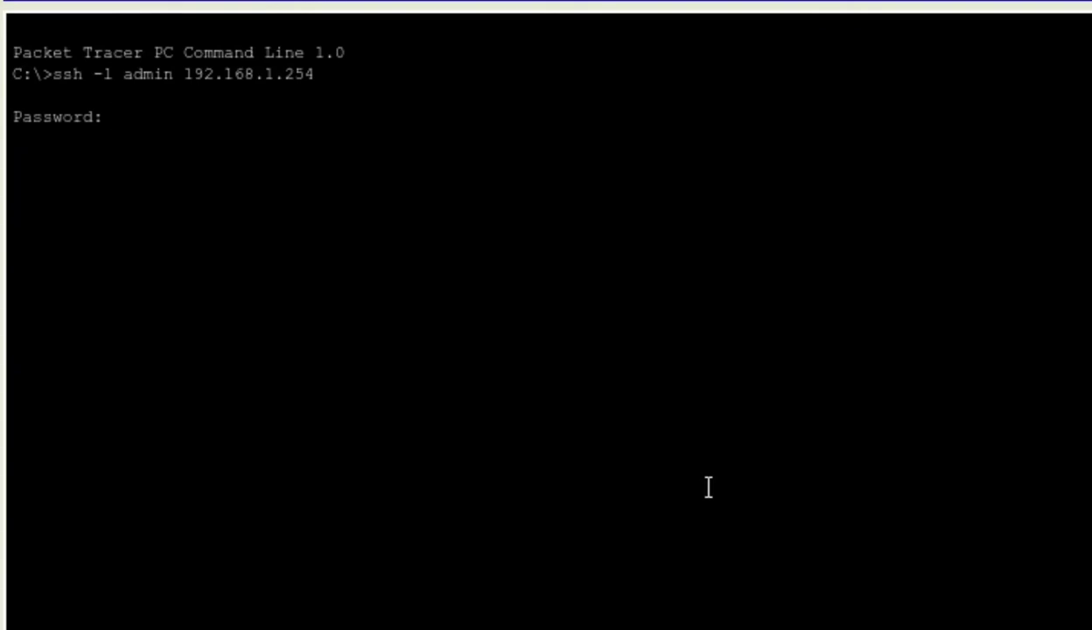
key(Return)
key(Return)
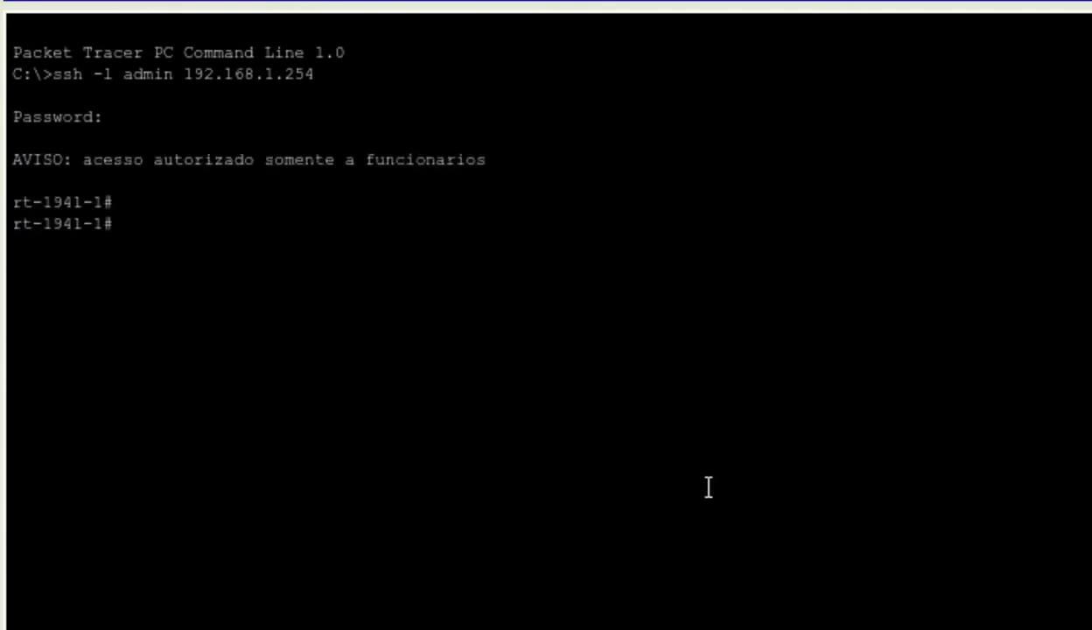
right_click(272, 181)
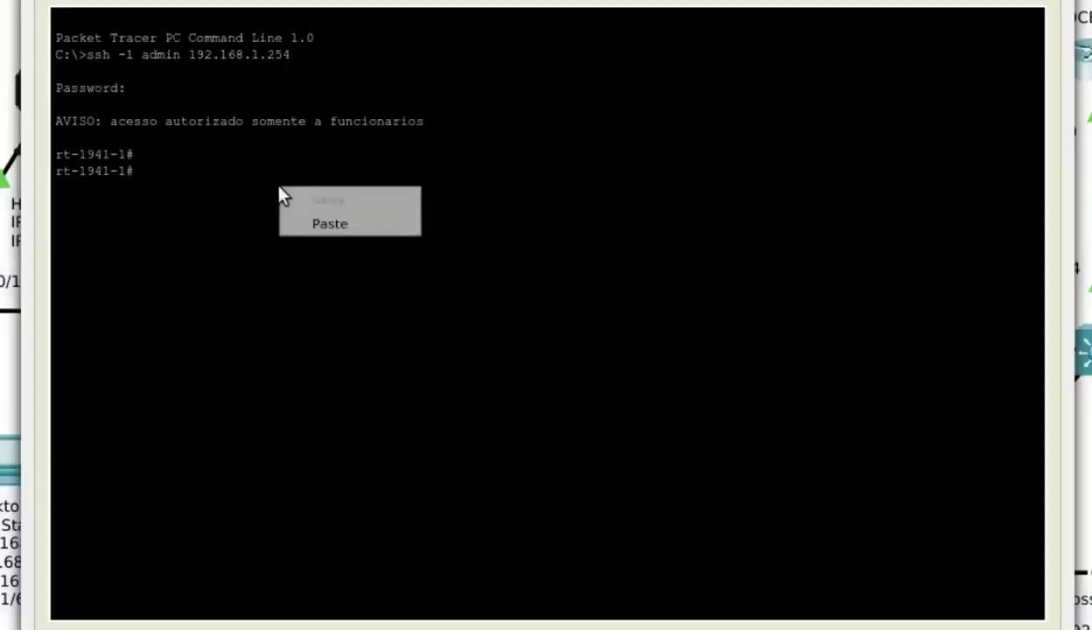
- Paste Router 1941-1's configuration and run 'show running-config | section interface'
click(404, 217)
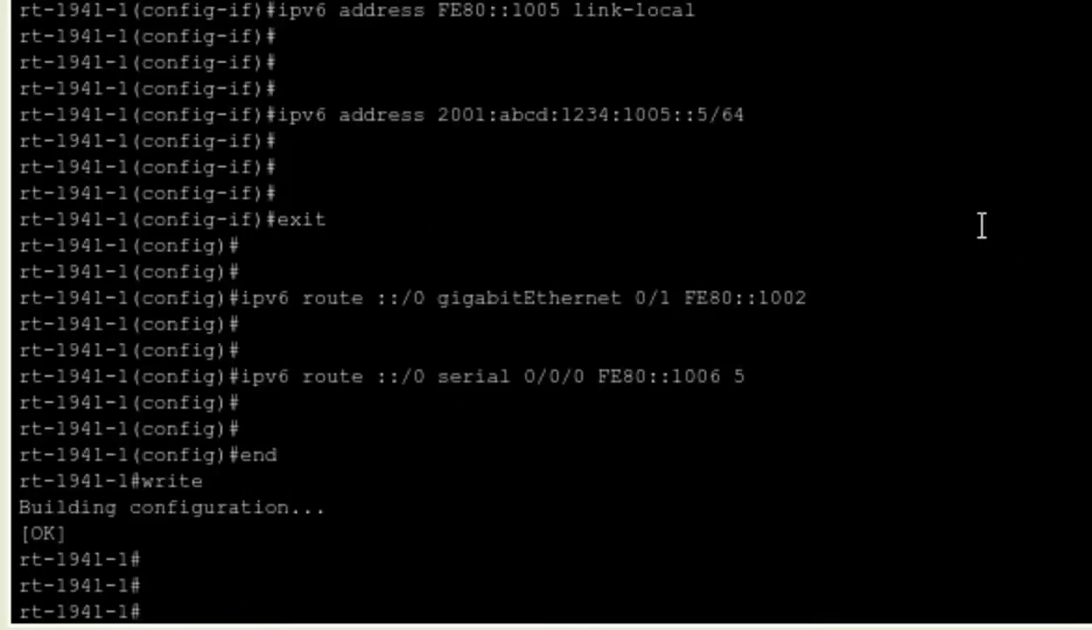
text(sho)
key(Tab)
text(run)
key(Tab)
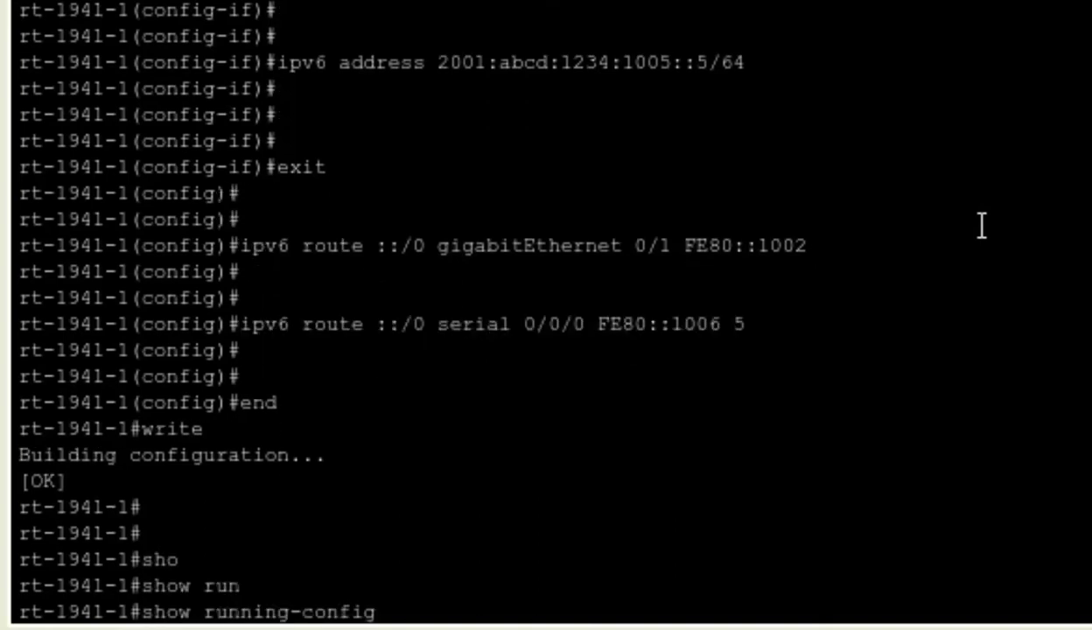
text(| sec)
key(Tab)
key(Tab)
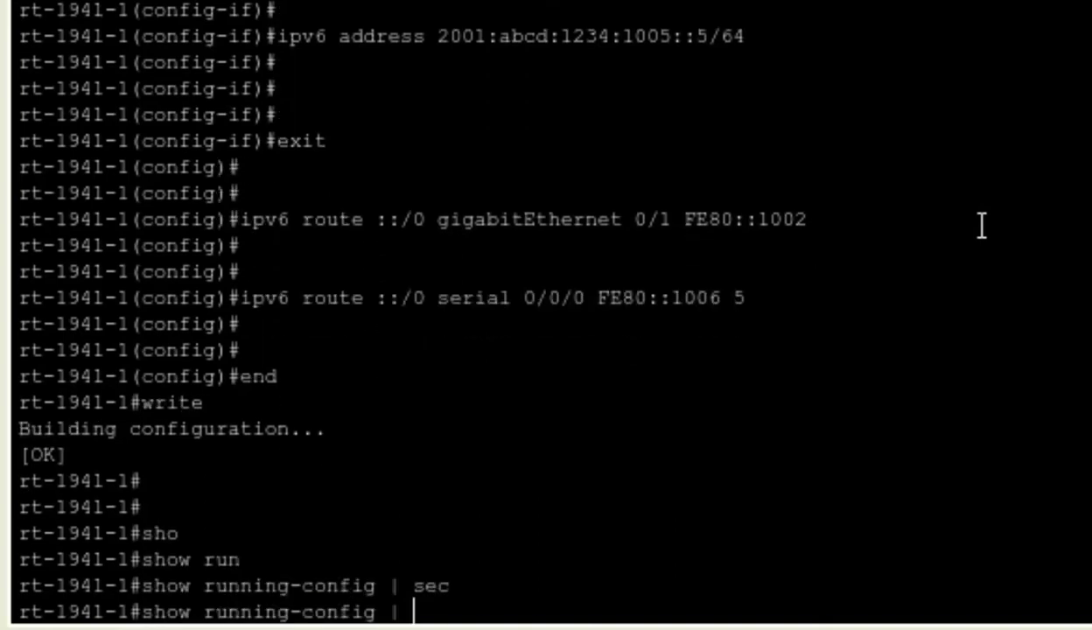
text(interface)
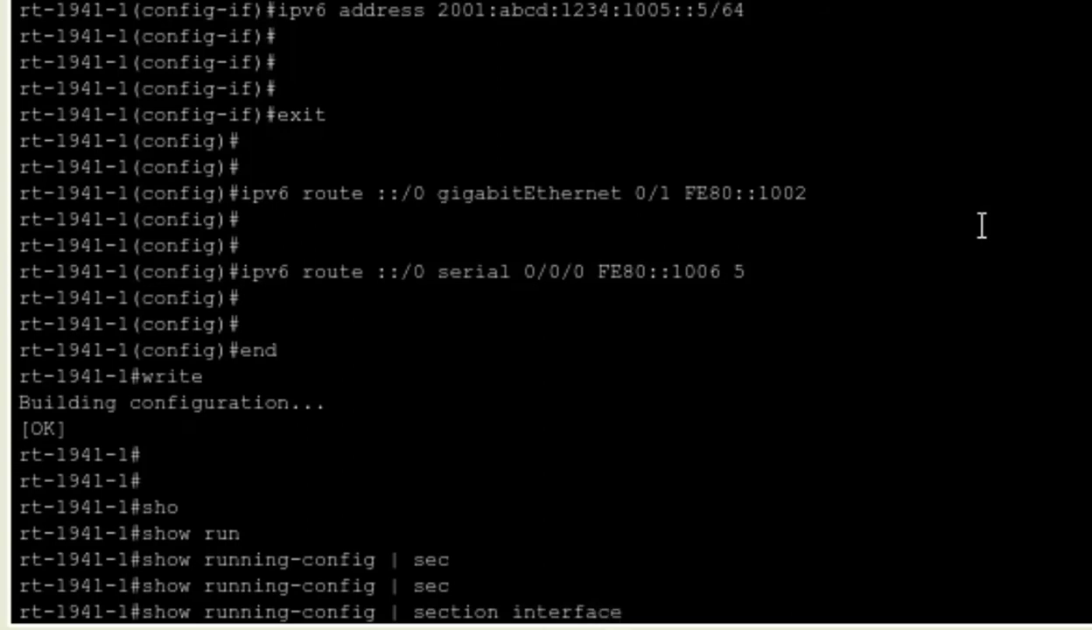
key(Return)
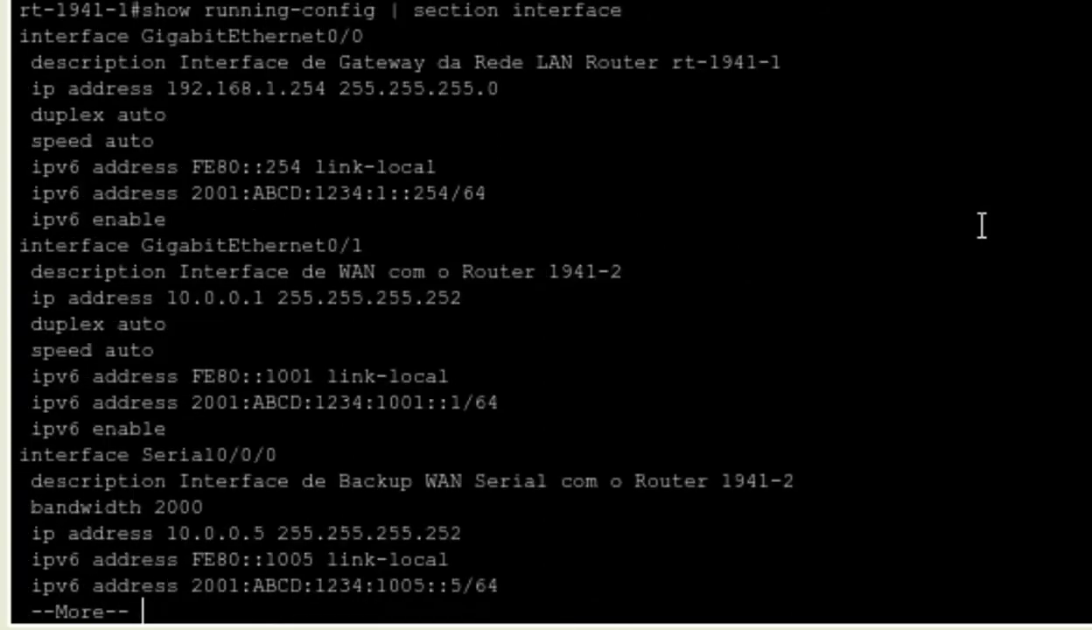
- Review the IPv6 settings on GigabitEthernet0/0, GigabitEthernet0/1 and Serial0/0/0 in the output
drag(20, 35, 408, 35)
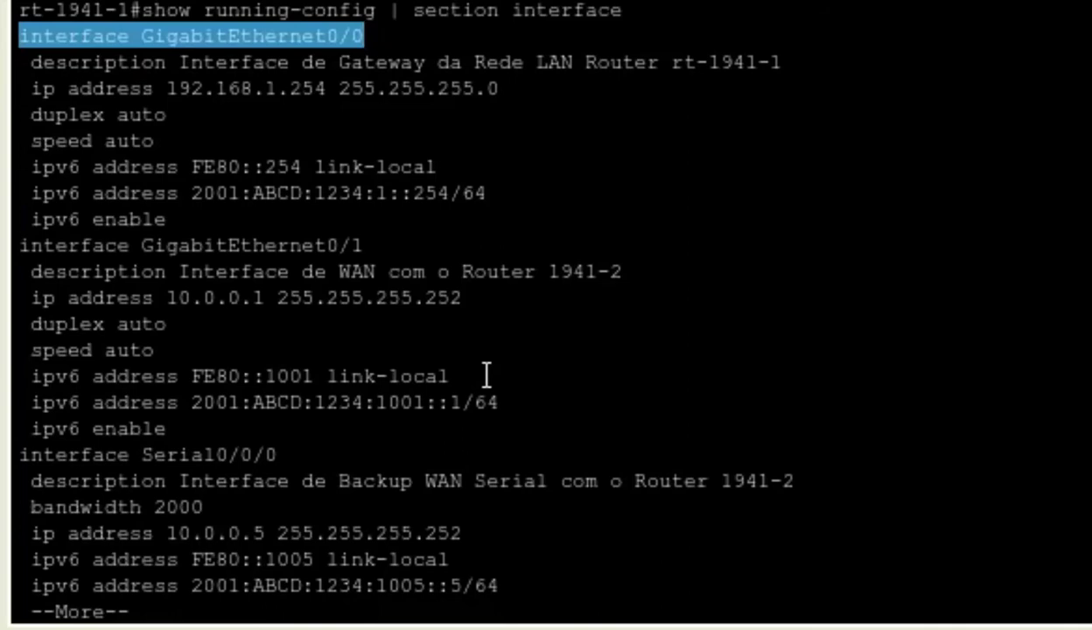
drag(173, 226, 18, 175)
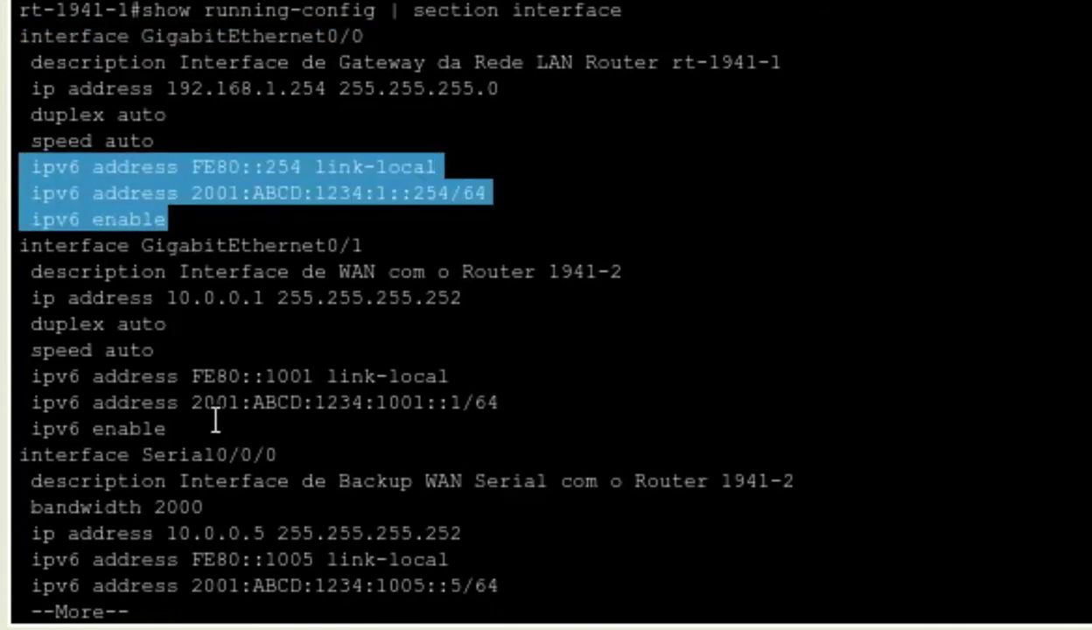
drag(385, 246, 131, 247)
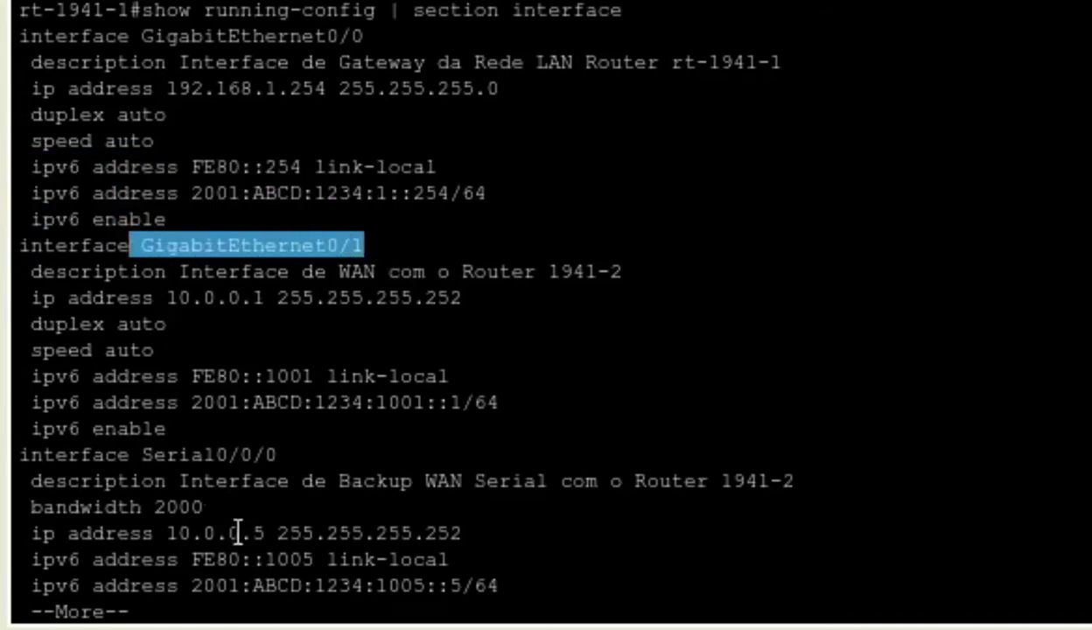
drag(169, 429, 9, 385)
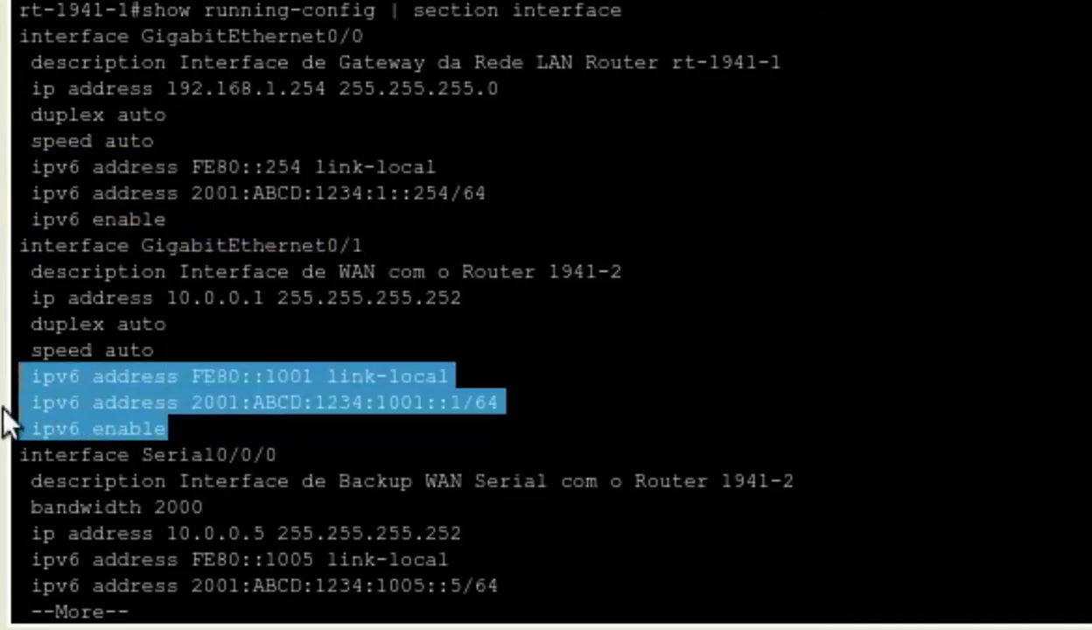
click(210, 599)
key(space)
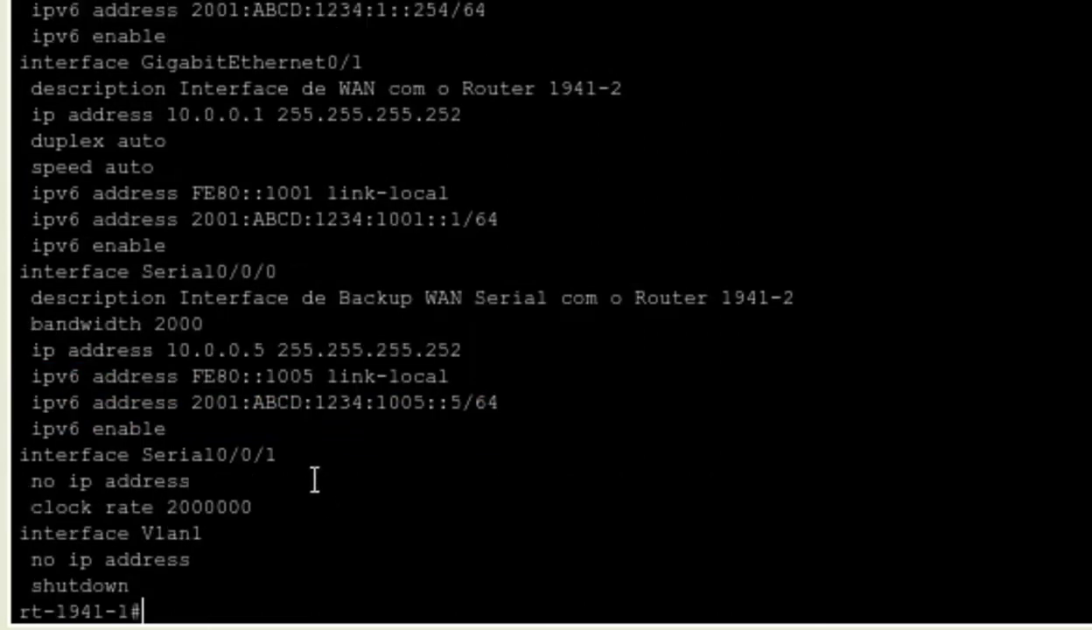
drag(280, 272, 153, 272)
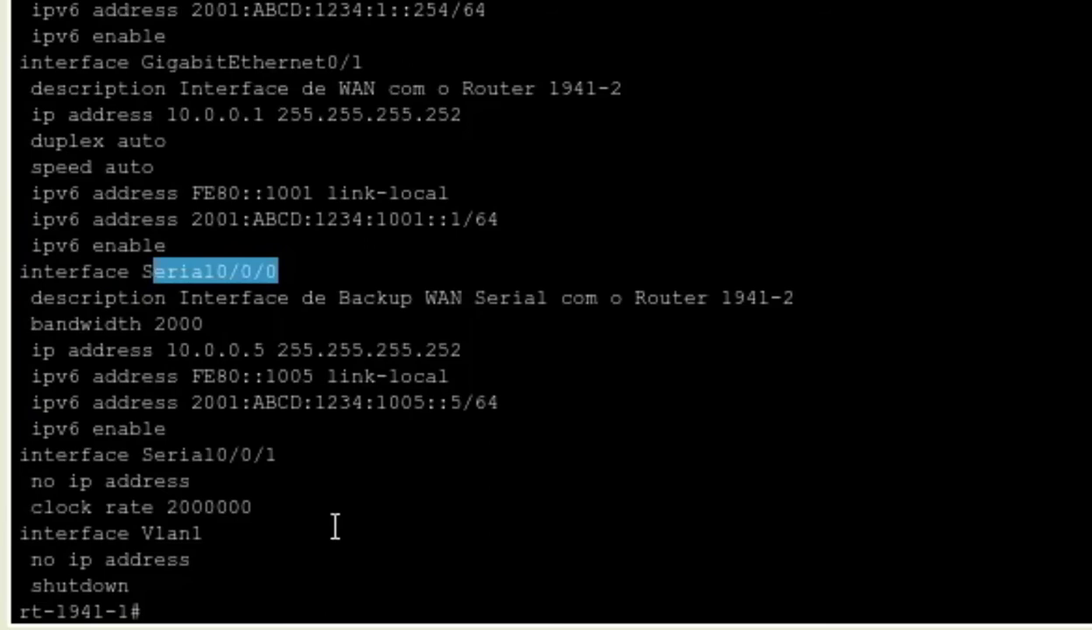
drag(168, 429, 12, 379)
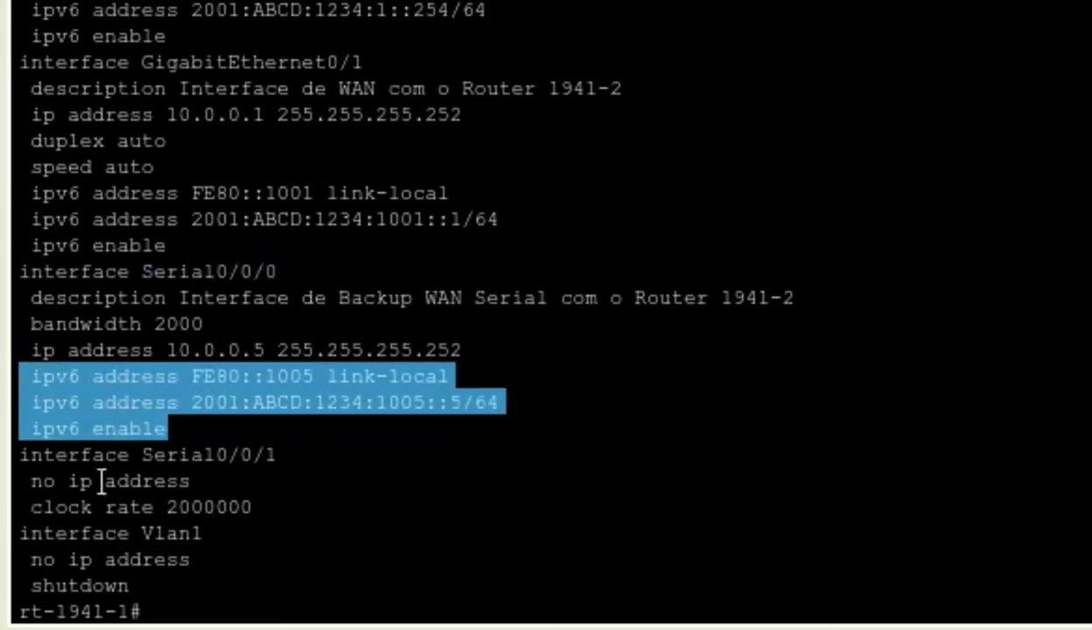
click(231, 602)
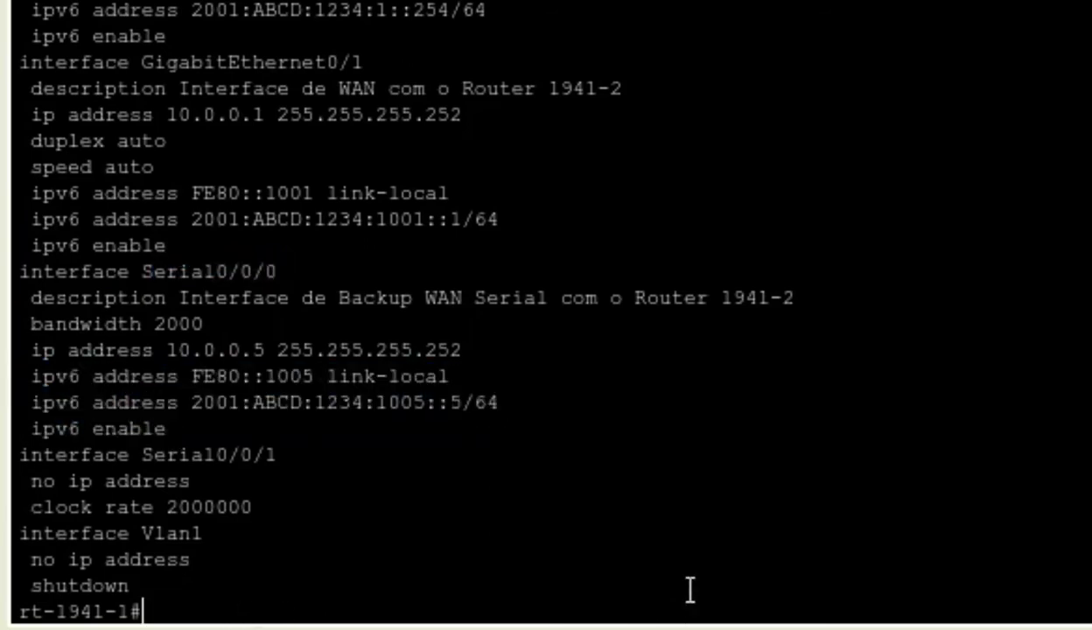
key(Return)
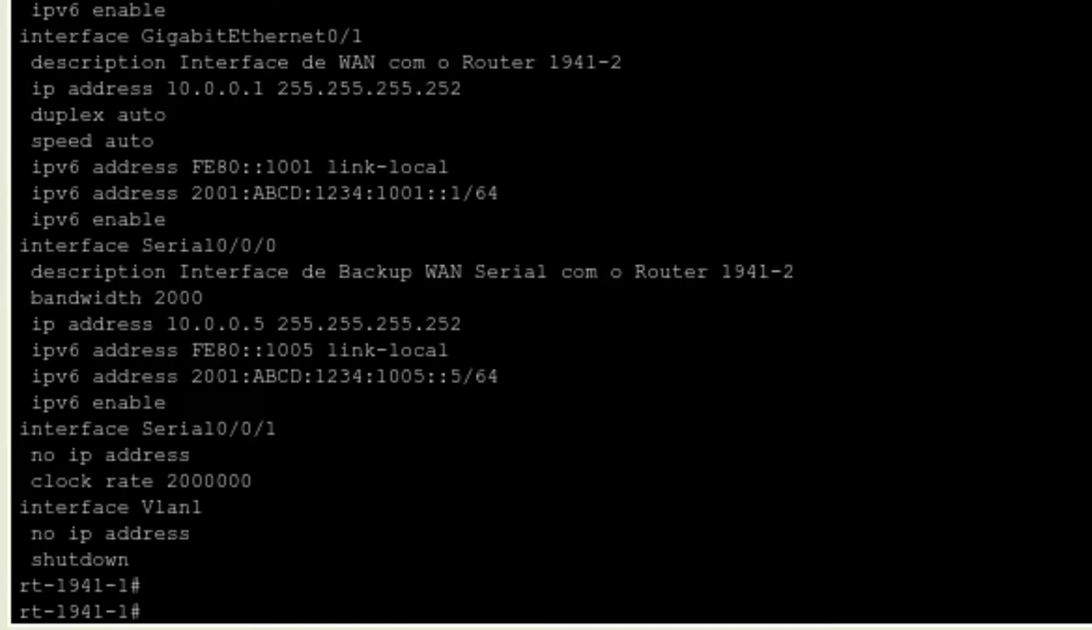
- Run 'show ipv6 interface brief' and review the three up interfaces and their addresses
text(sho)
key(Tab)
text(ipv)
key(Tab)
text(i)
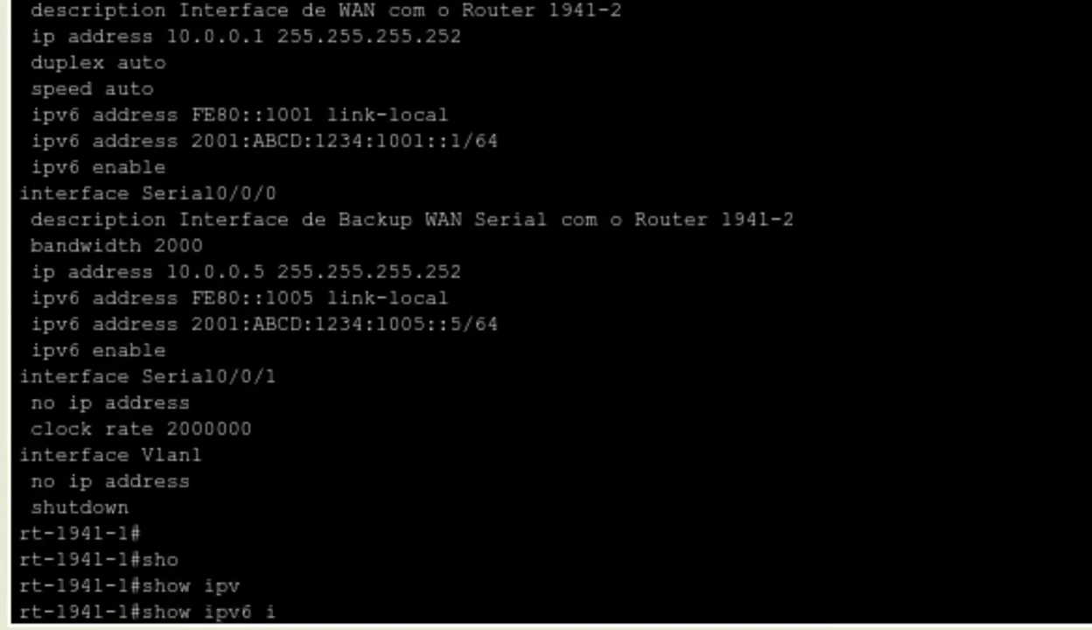
text(nt)
key(Tab)
text(bri)
key(Tab)
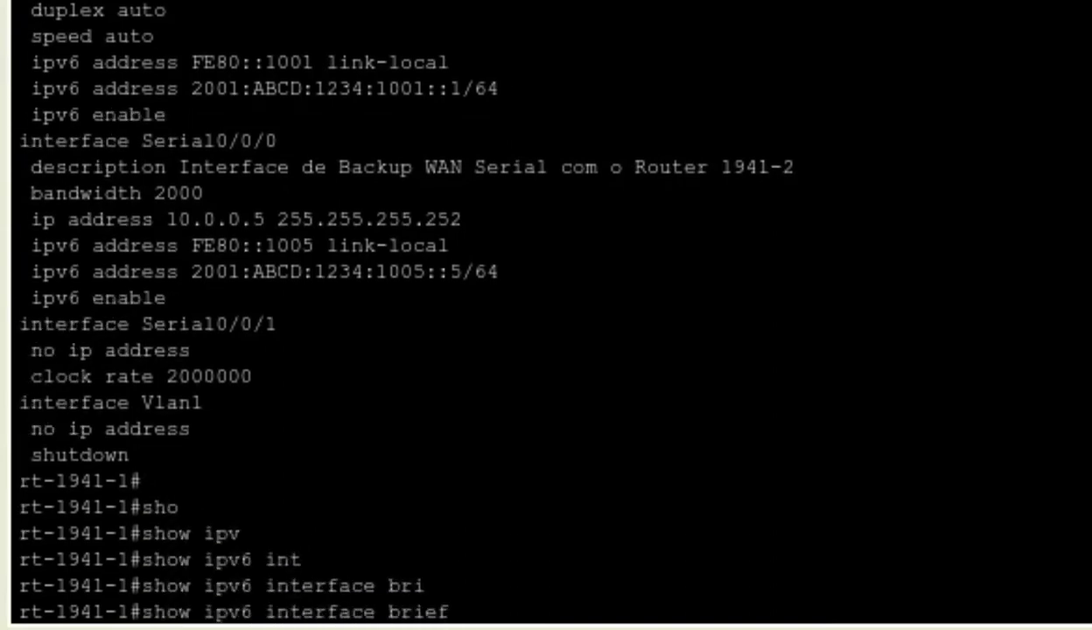
key(Return)
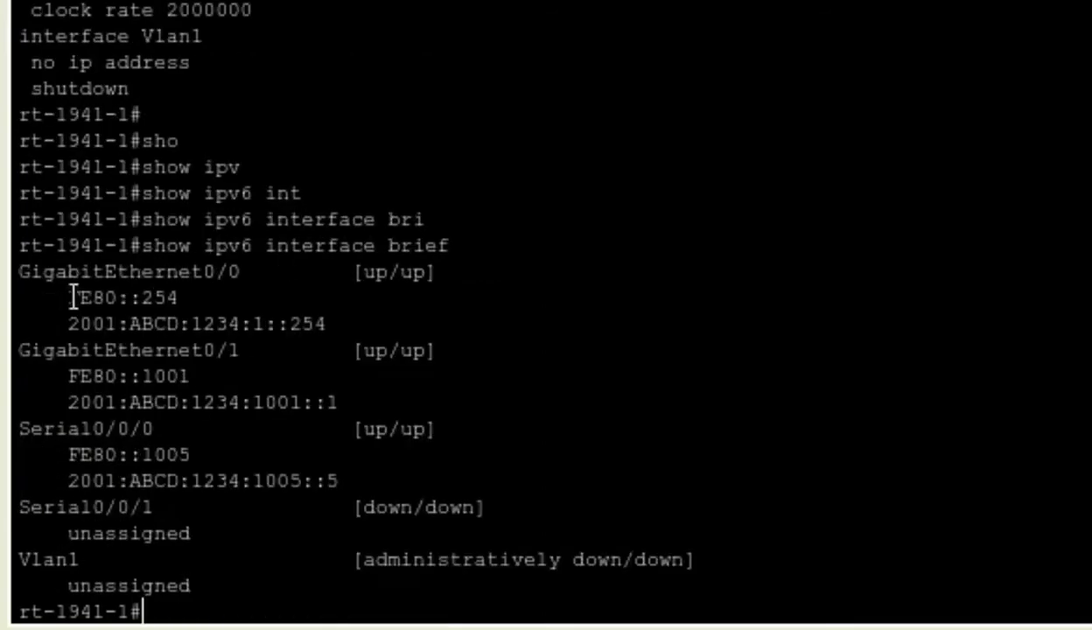
drag(18, 271, 492, 475)
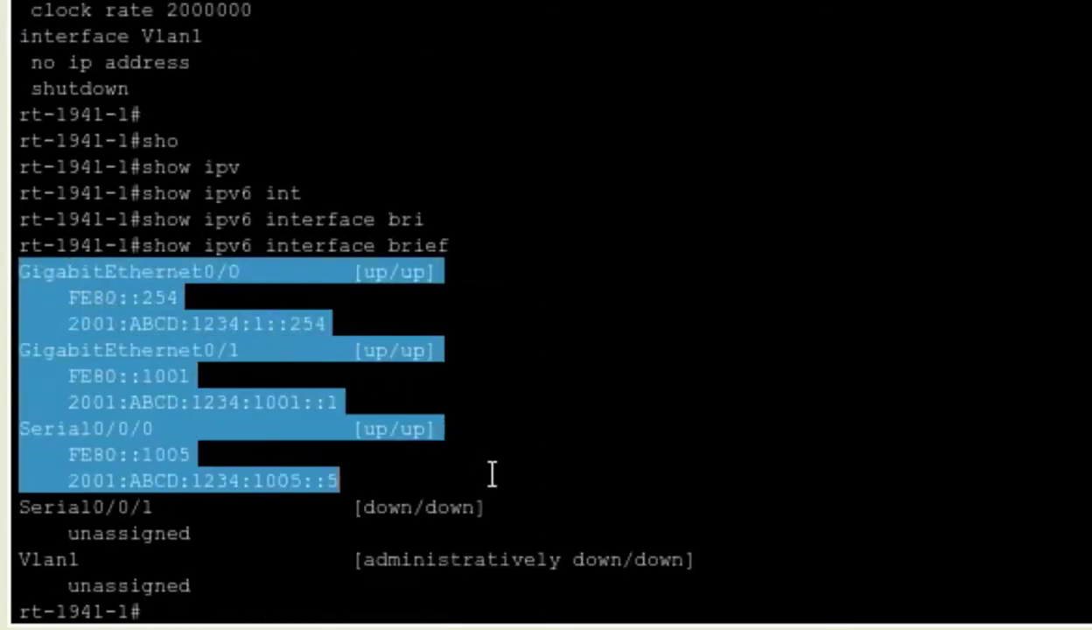
click(280, 602)
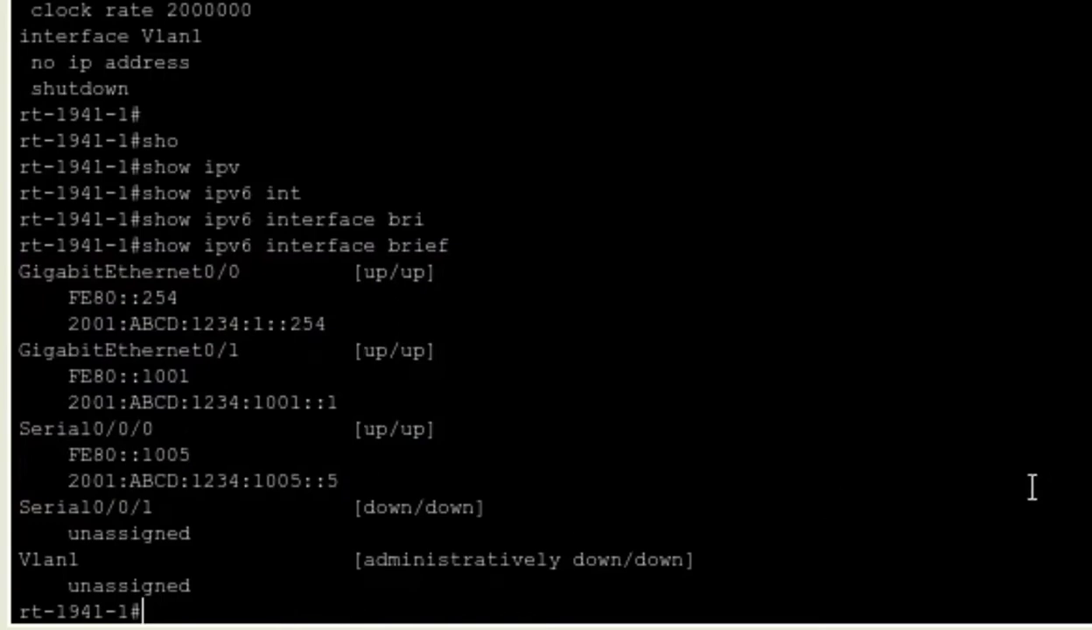
- Display the IPv6 routing table with 'show ipv6 route', noting the static default route ::/0
key(Return)
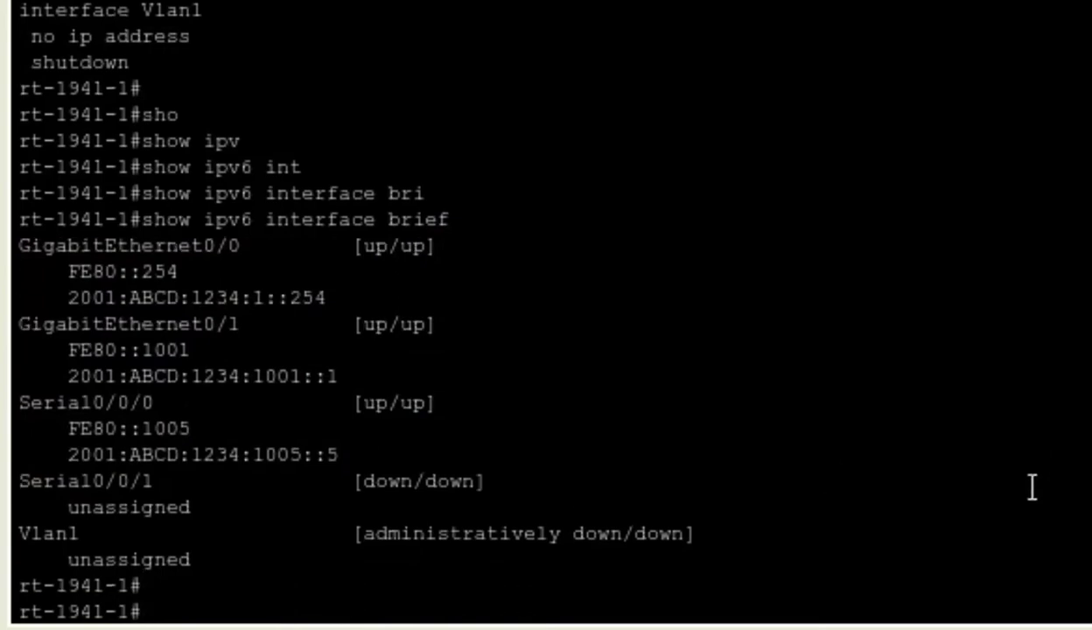
text(sho)
key(Tab)
text(ipv)
key(Tab)
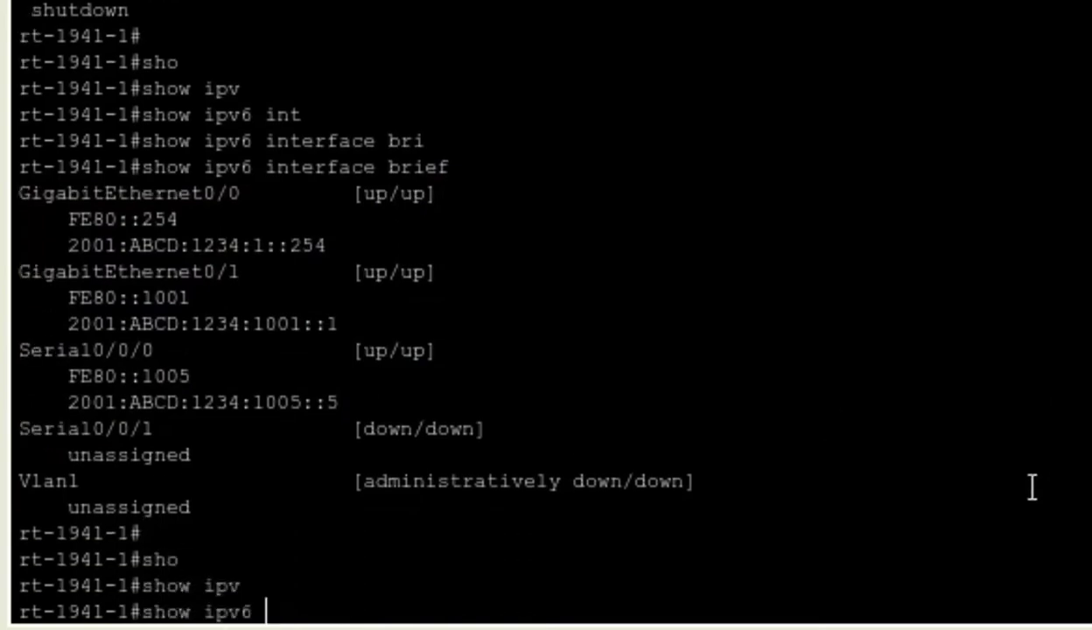
text(rou)
key(Tab)
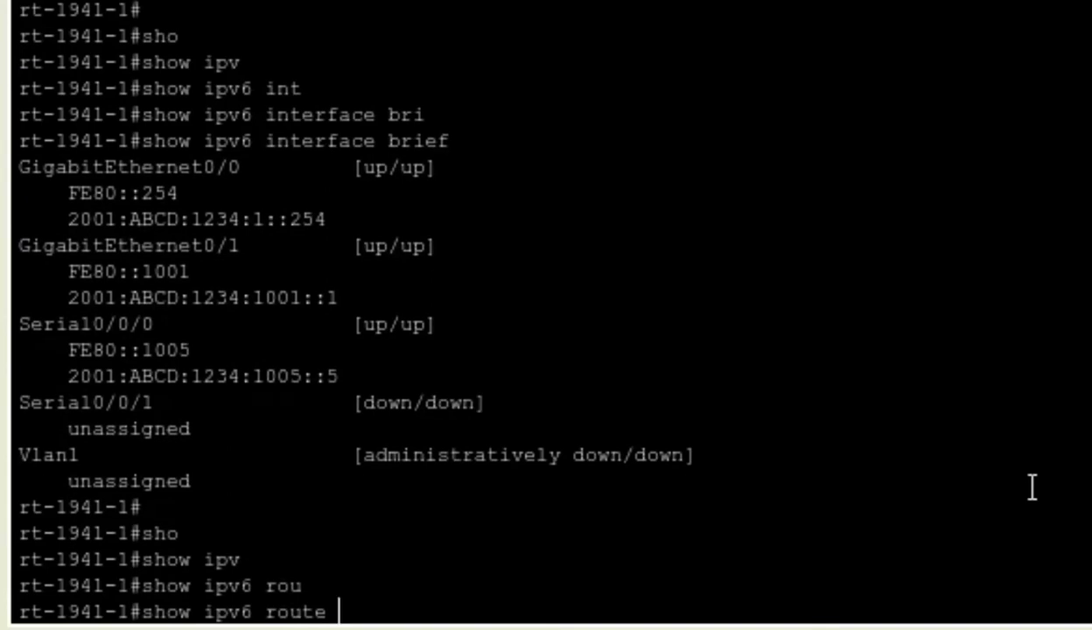
key(Return)
key(space)
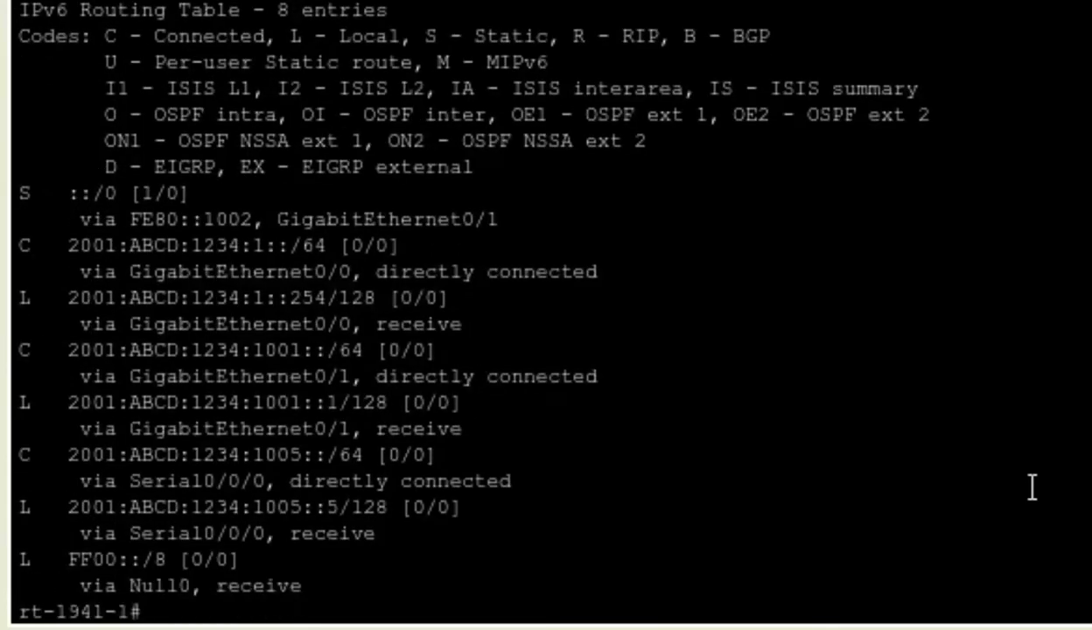
drag(191, 193, 7, 188)
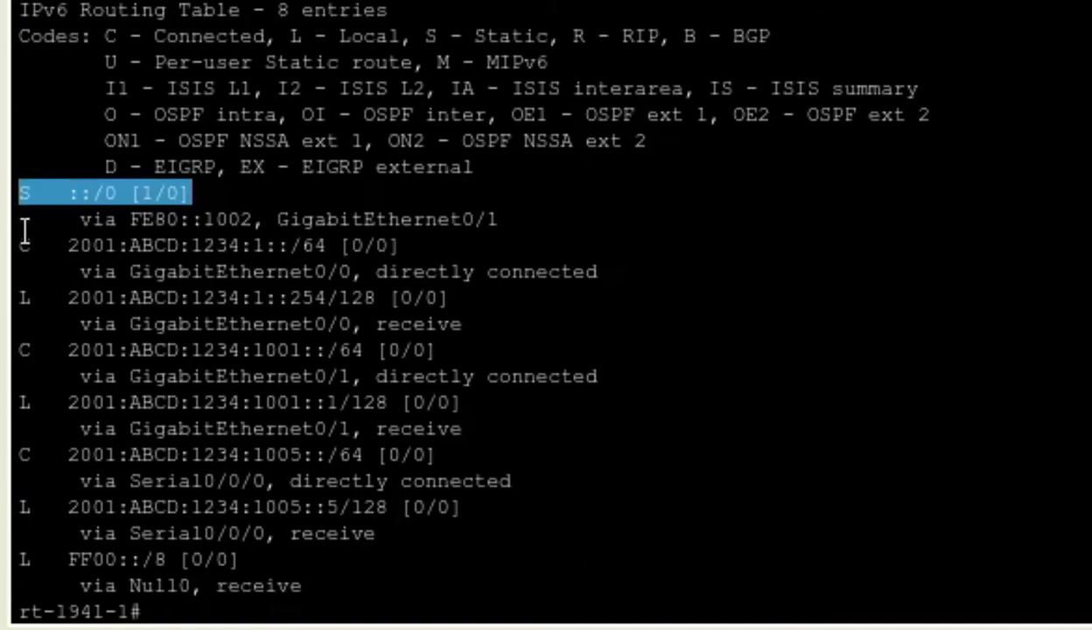
drag(22, 219, 357, 582)
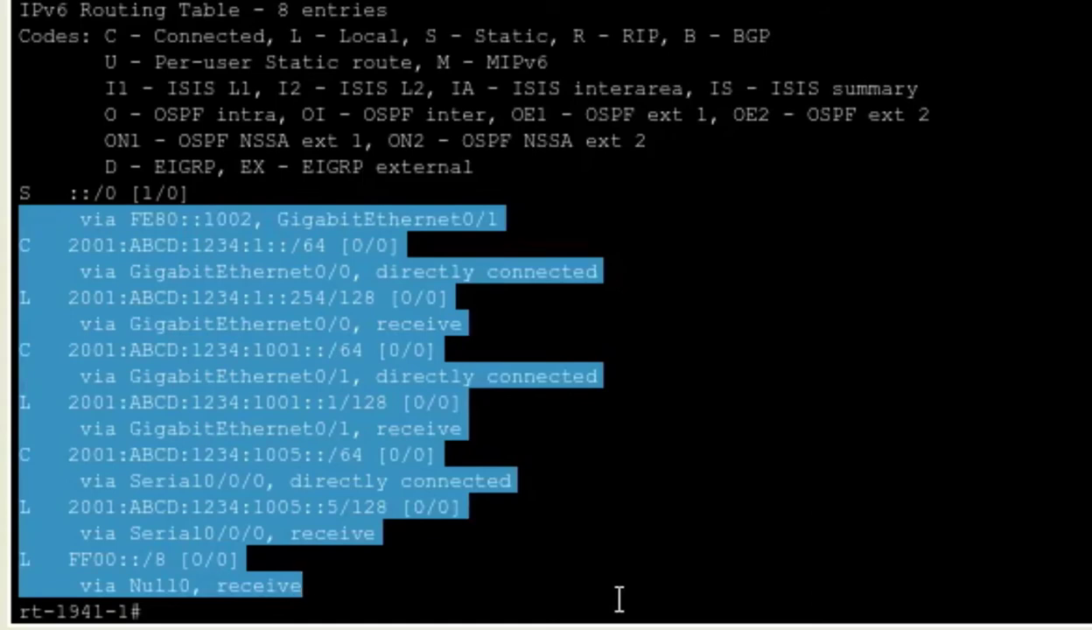
click(1073, 421)
- Exit the rt-1941-1 SSH session, close desktop-01's windows, and return to the Etapa-049 notes
text(exit)
key(Return)
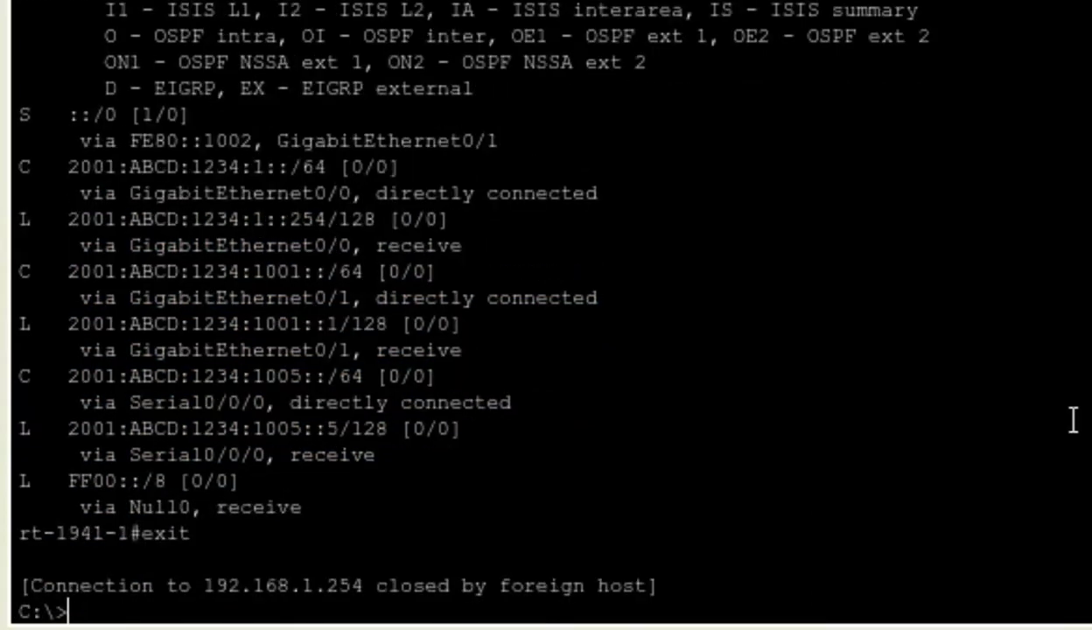
click(819, 105)
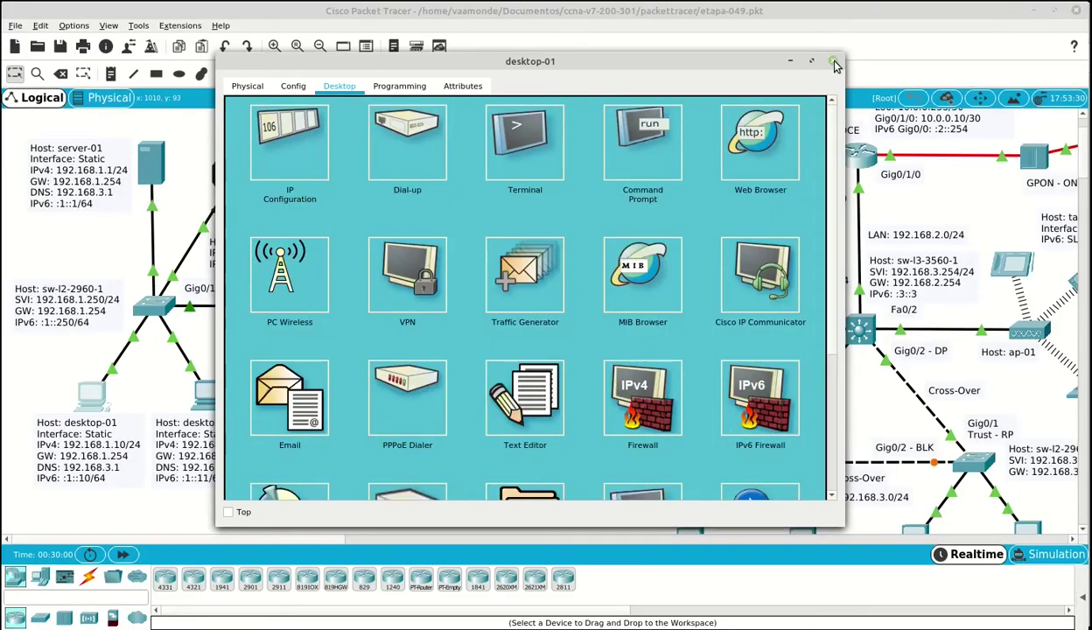
click(834, 63)
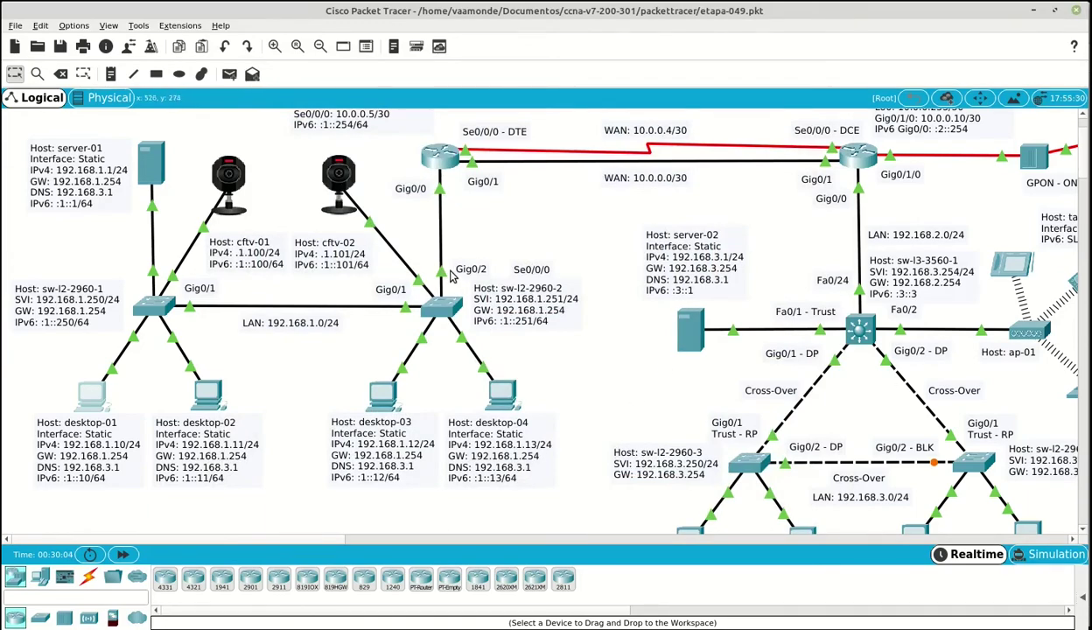
key(alt+Tab)
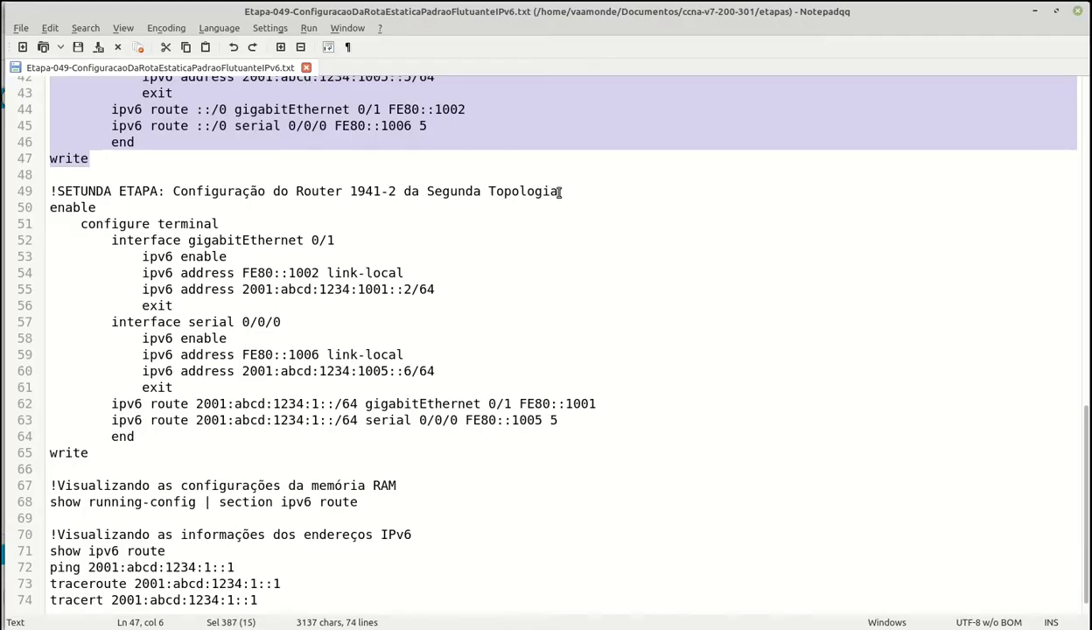
- Go over Router 1941-2's interface addresses FE80::1002, 2001:abcd:1234:1001::2/64, FE80::1006 and 2001:abcd:1234:1005::6/64
click(561, 192)
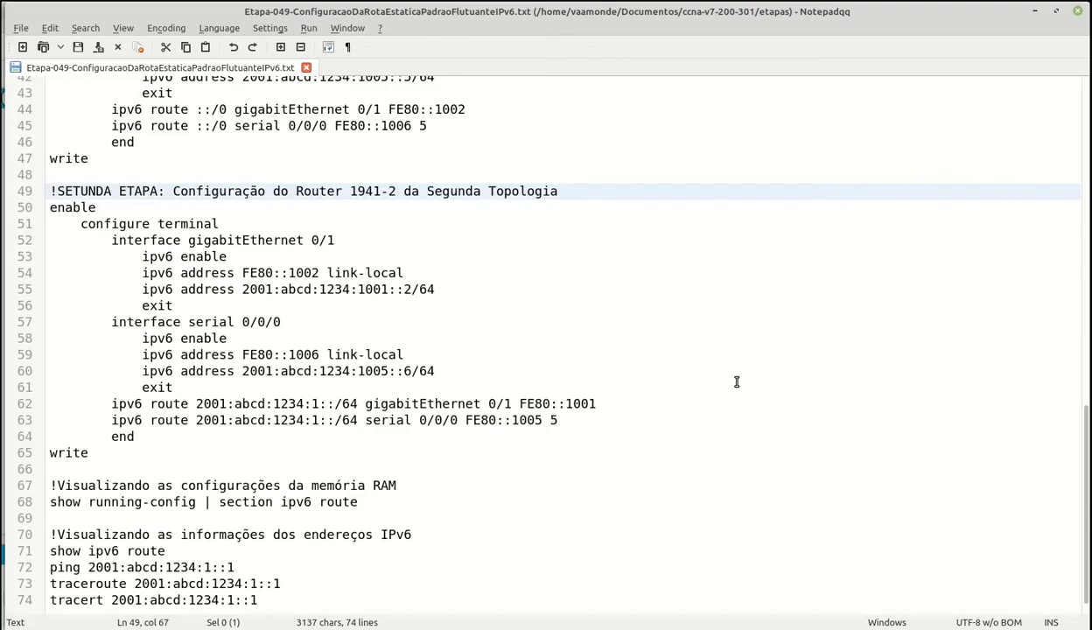
click(359, 238)
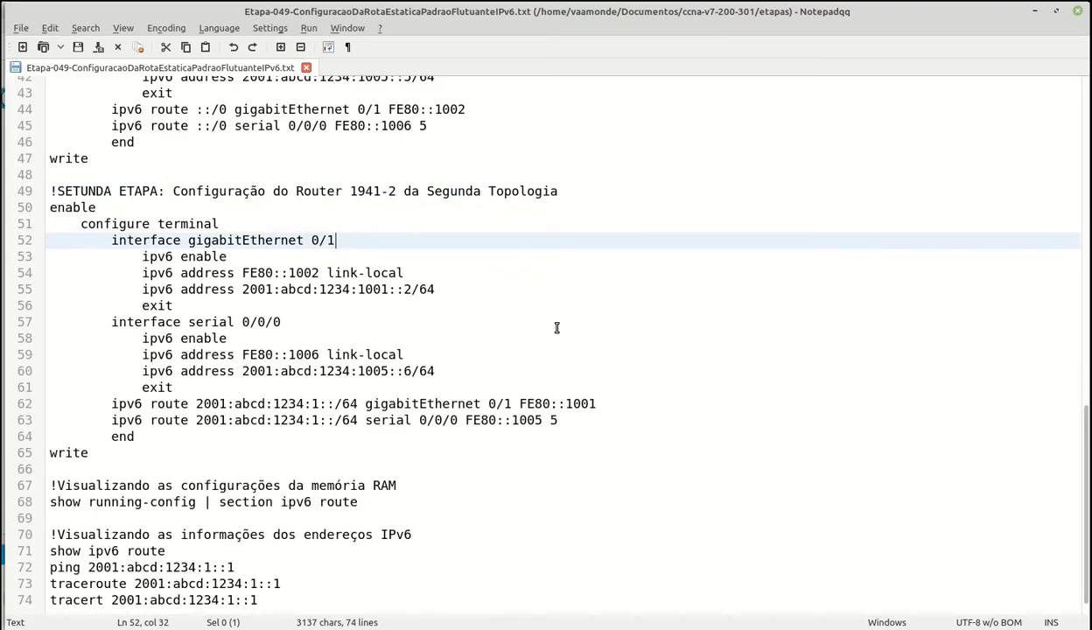
click(264, 253)
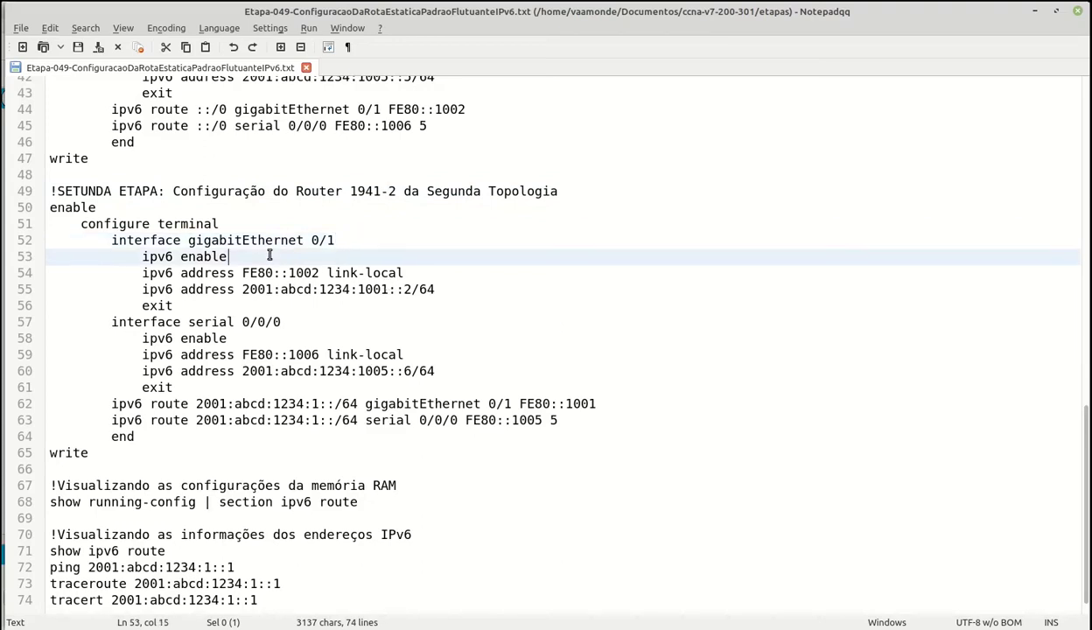
click(442, 275)
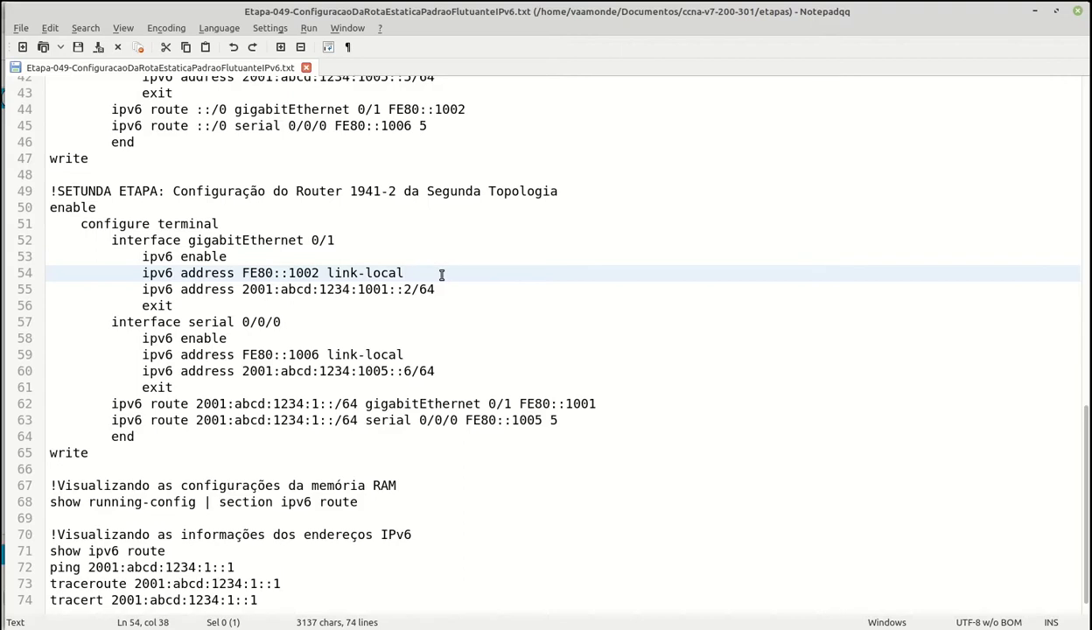
click(451, 291)
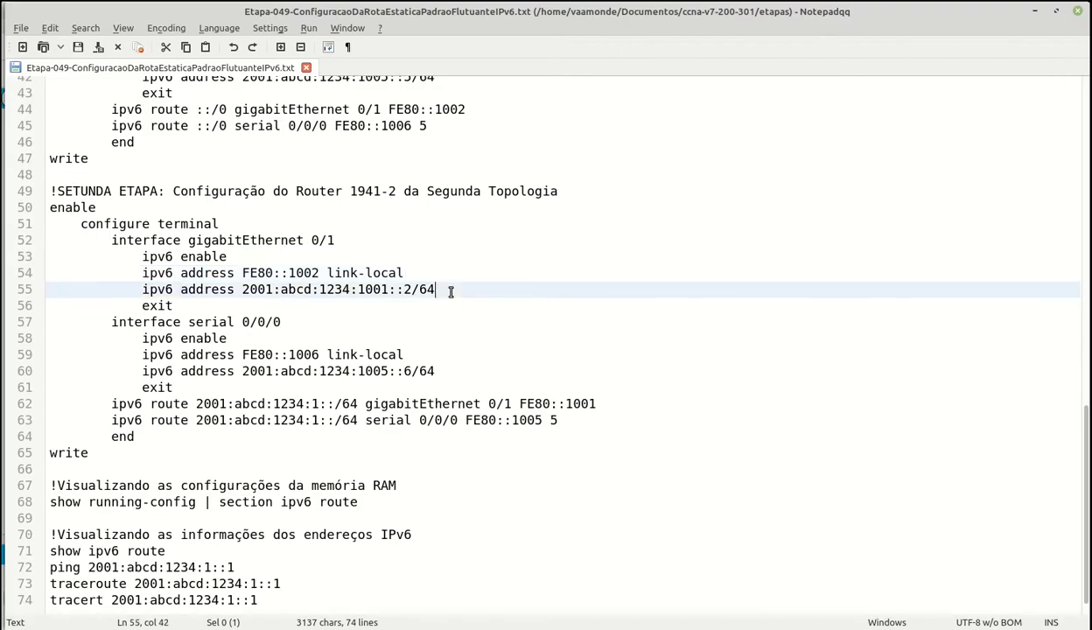
click(294, 321)
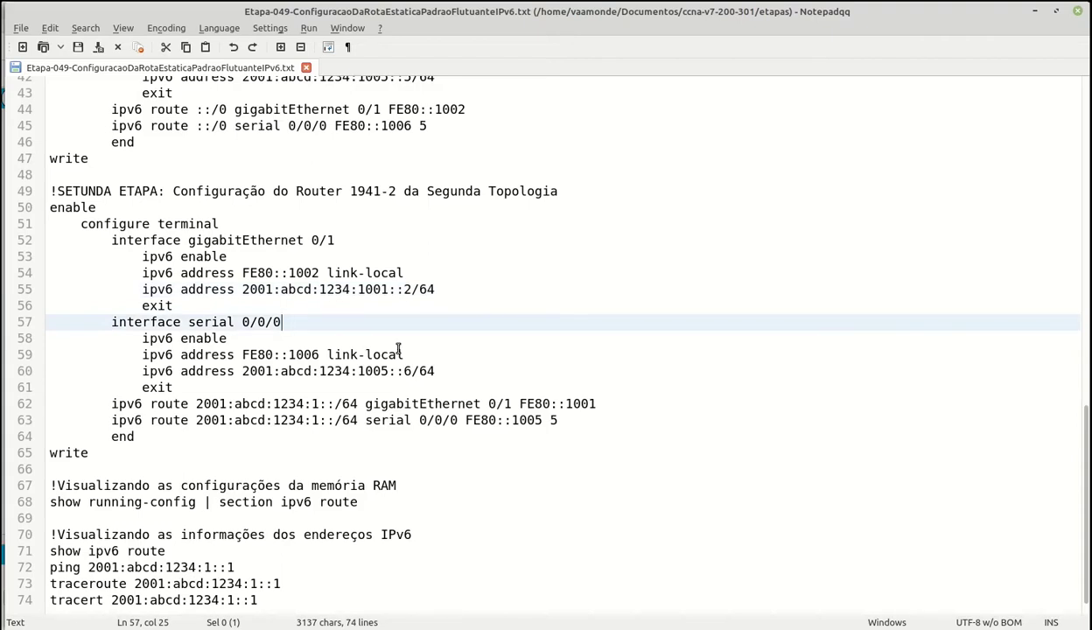
click(272, 341)
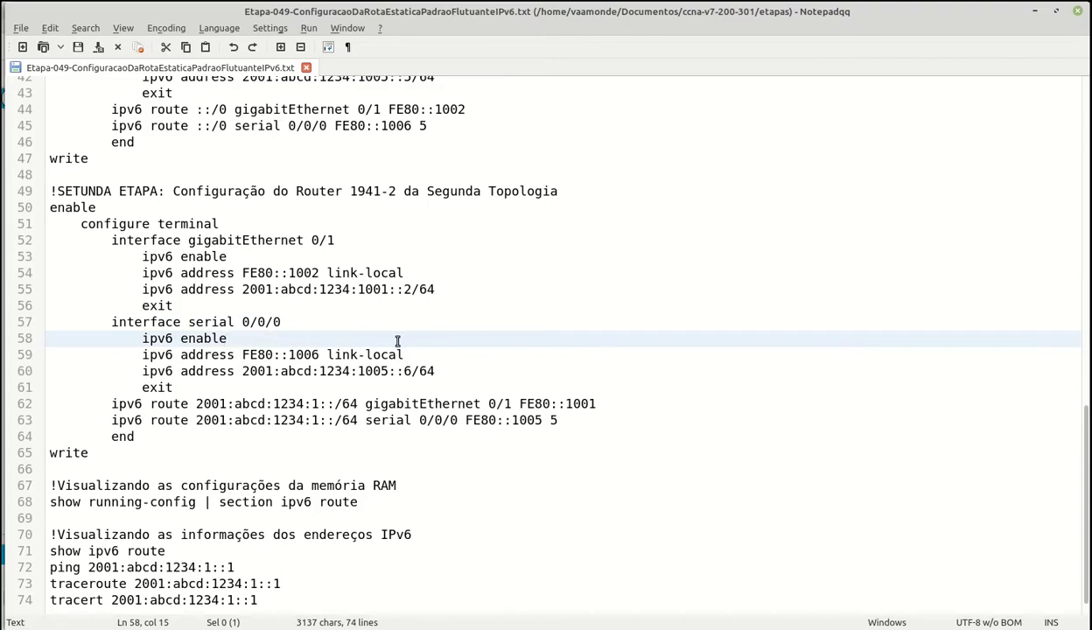
click(438, 355)
click(450, 373)
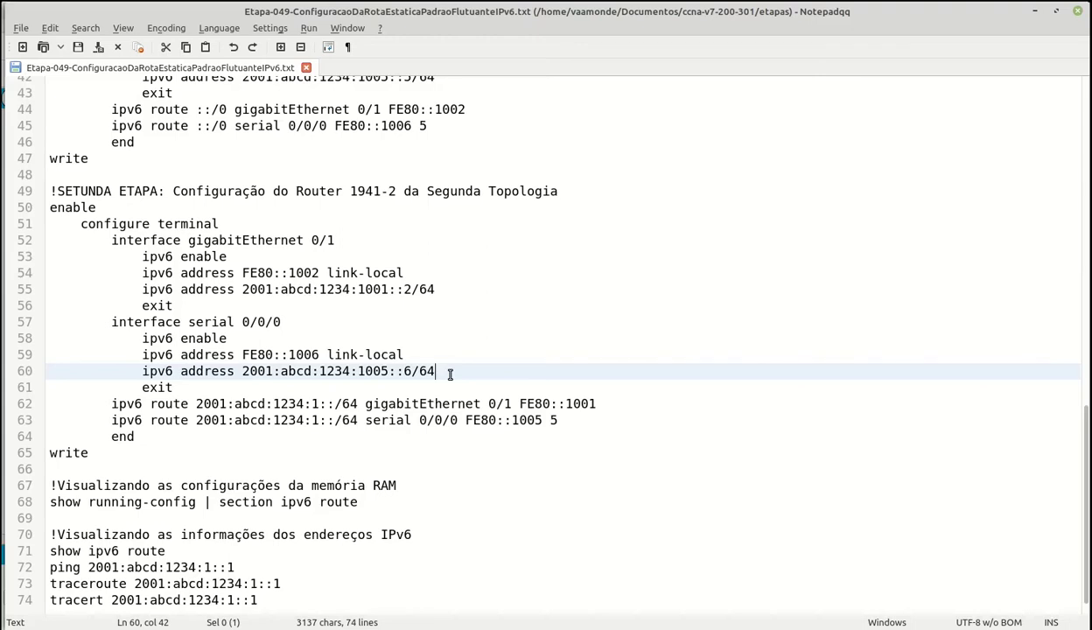
- Review the primary and floating static routes, then select lines 51–65 from configure terminal to write
click(643, 405)
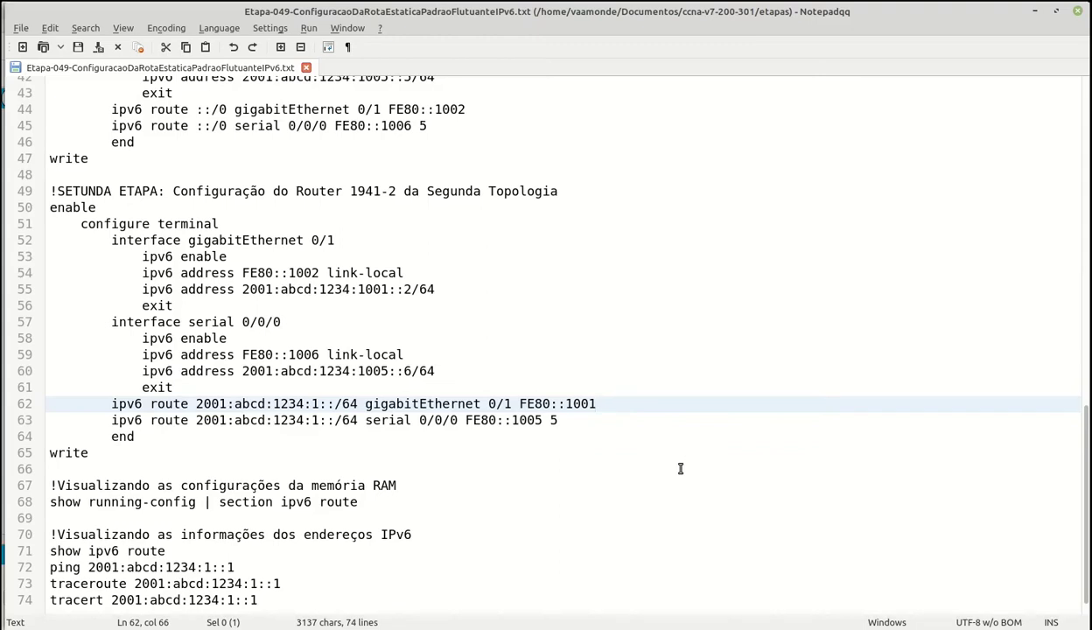
double_click(317, 406)
click(629, 406)
key(Down)
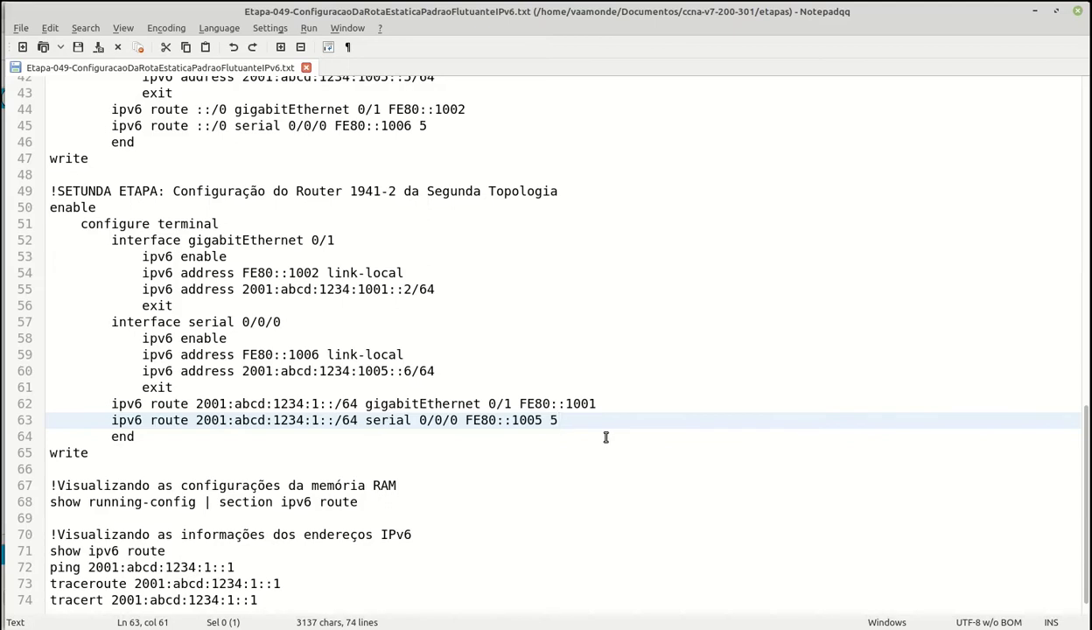
click(125, 457)
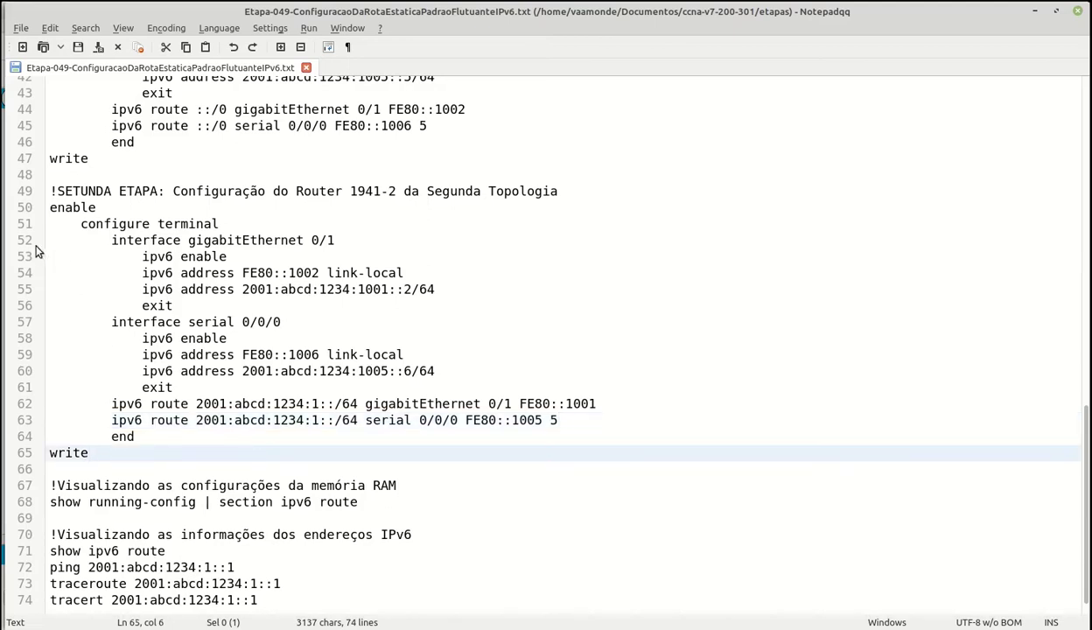
click(55, 224)
drag(57, 225, 112, 450)
key(ctrl+c)
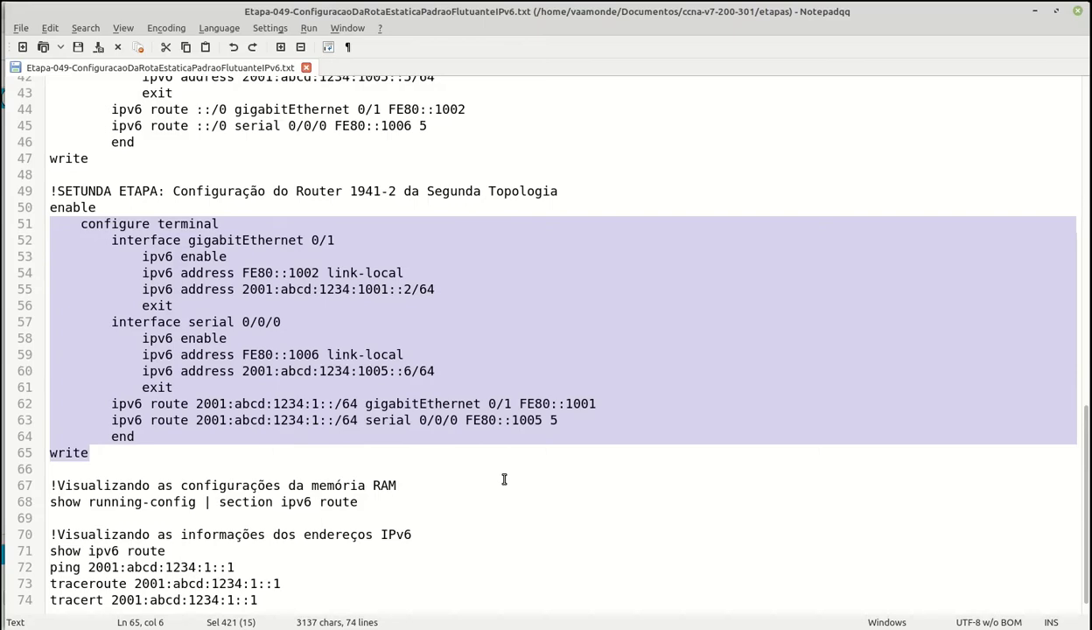
drag(252, 540, 359, 543)
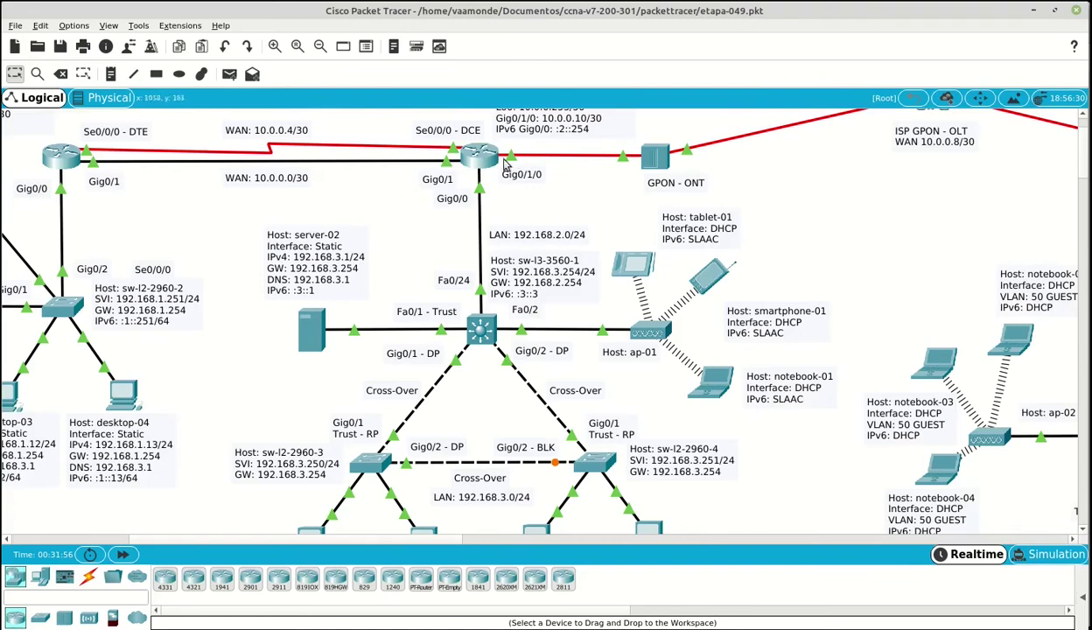
- Open the Command Prompt from the desktop-05 PC's Desktop applications
scroll(538, 253, down, 3)
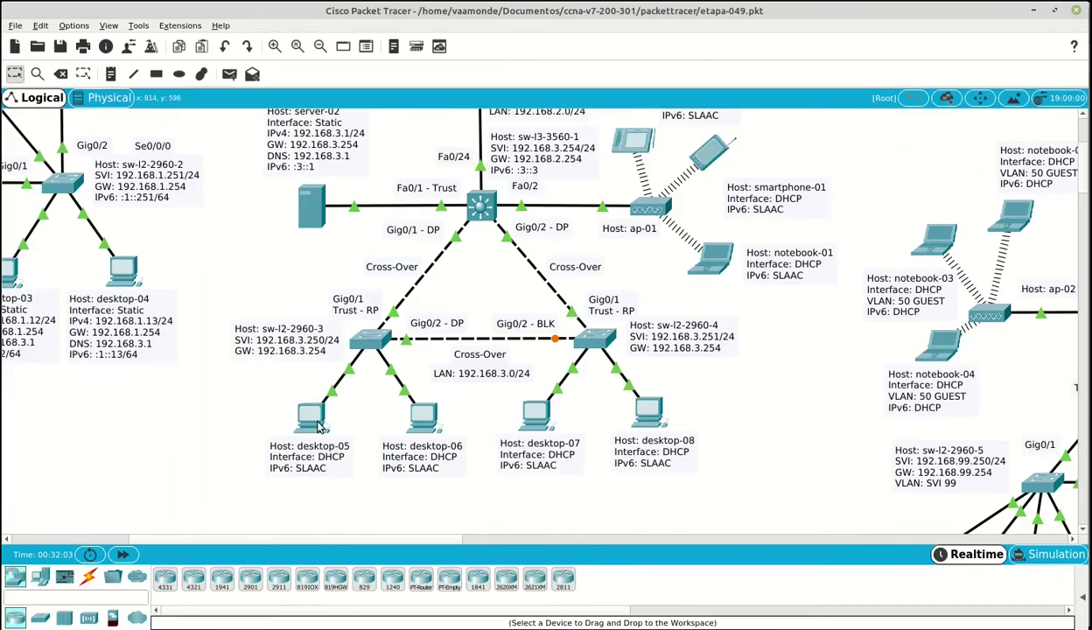
click(320, 426)
click(367, 75)
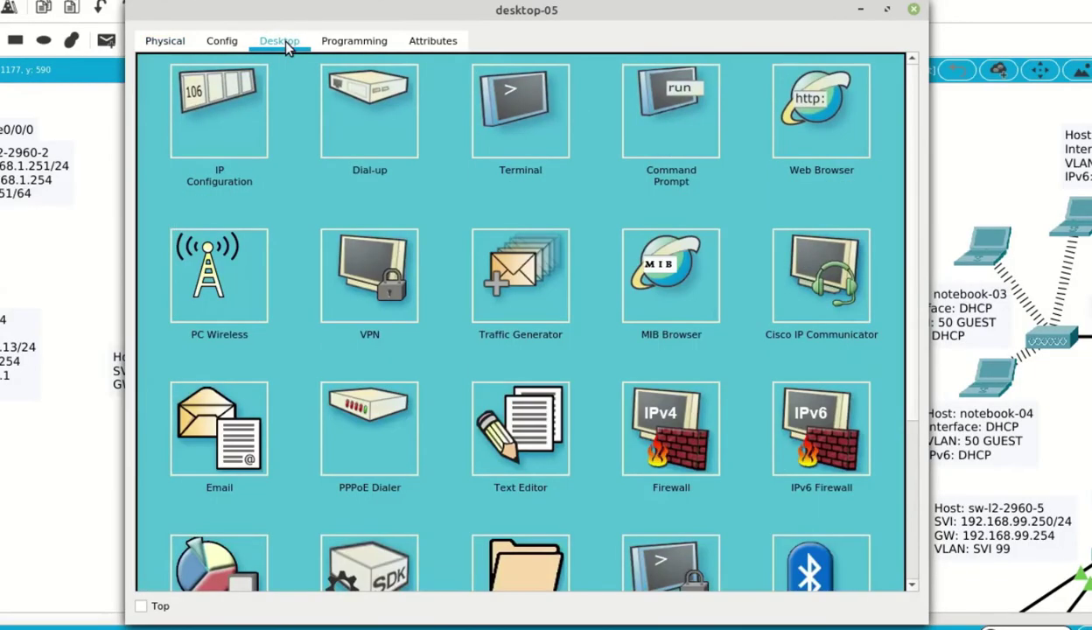
click(661, 102)
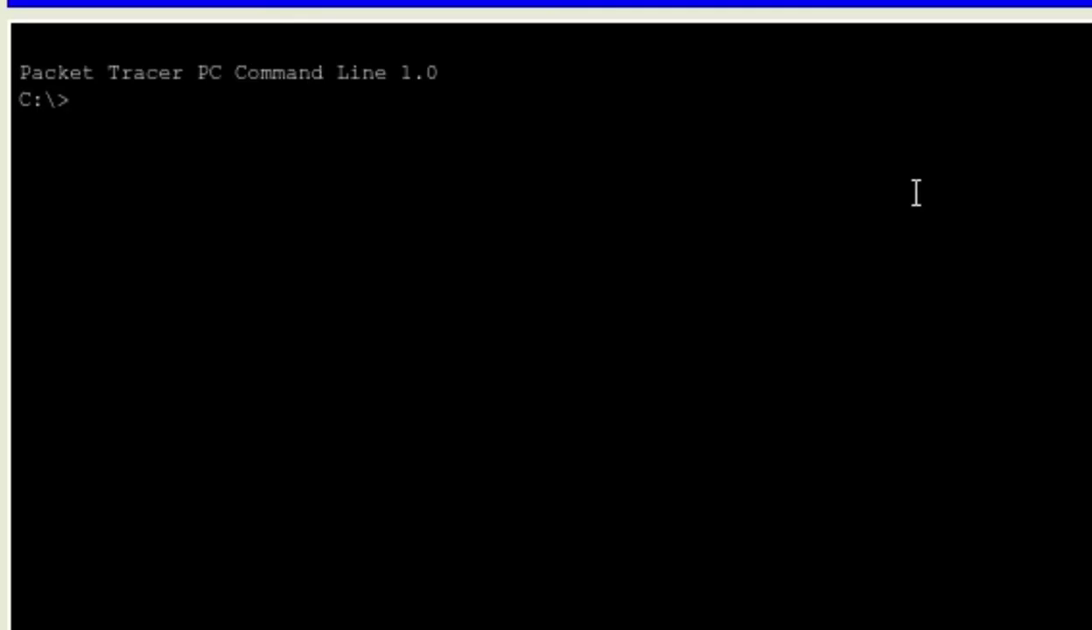
- SSH to rt-1941-2 at 192.168.2.254 with the router login and enter privileged mode
text(ssh -l pti)
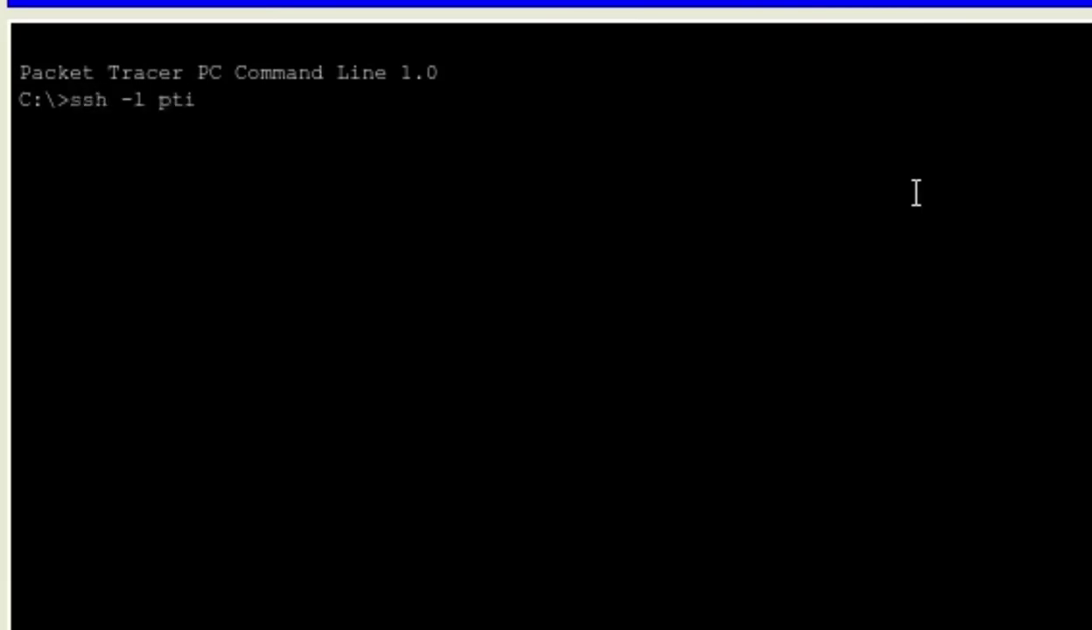
text( 192.168)
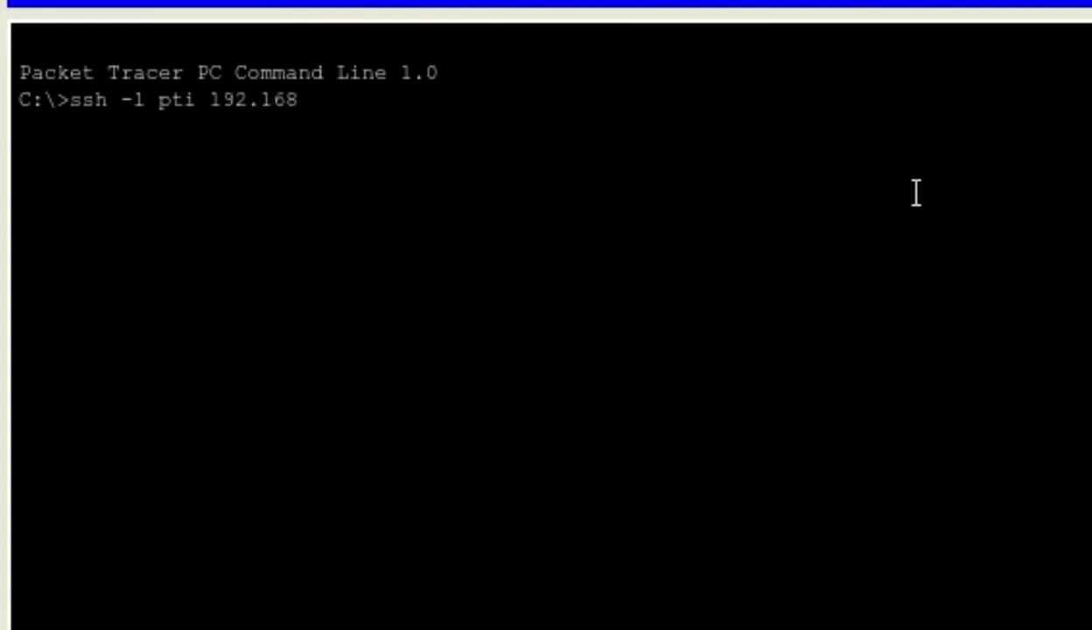
text(.2.254)
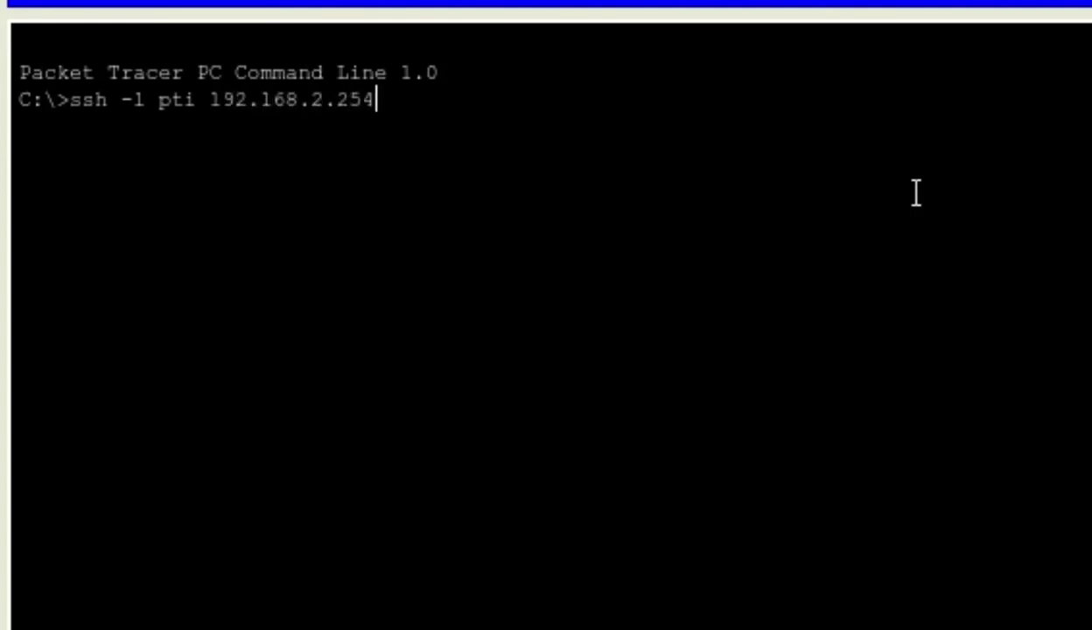
key(Return)
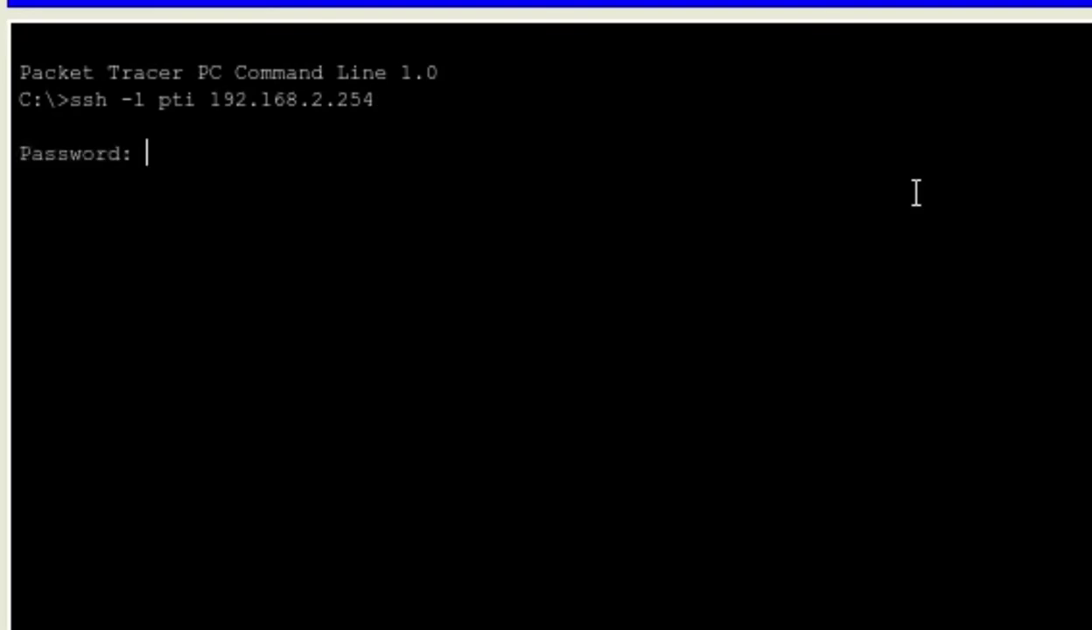
key(Return)
text(en)
key(Tab)
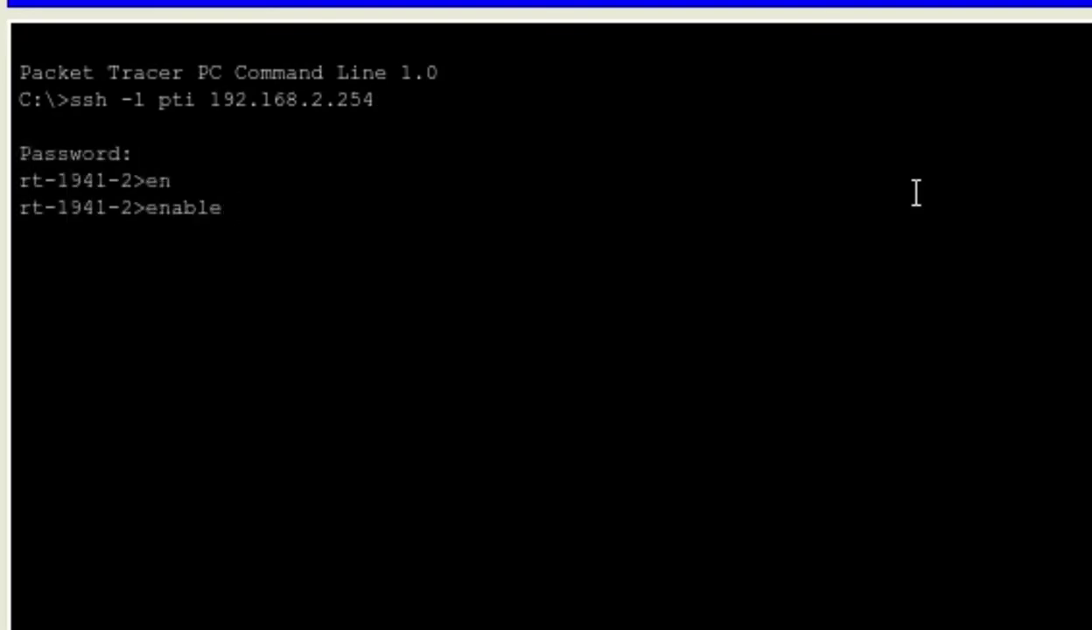
key(Return)
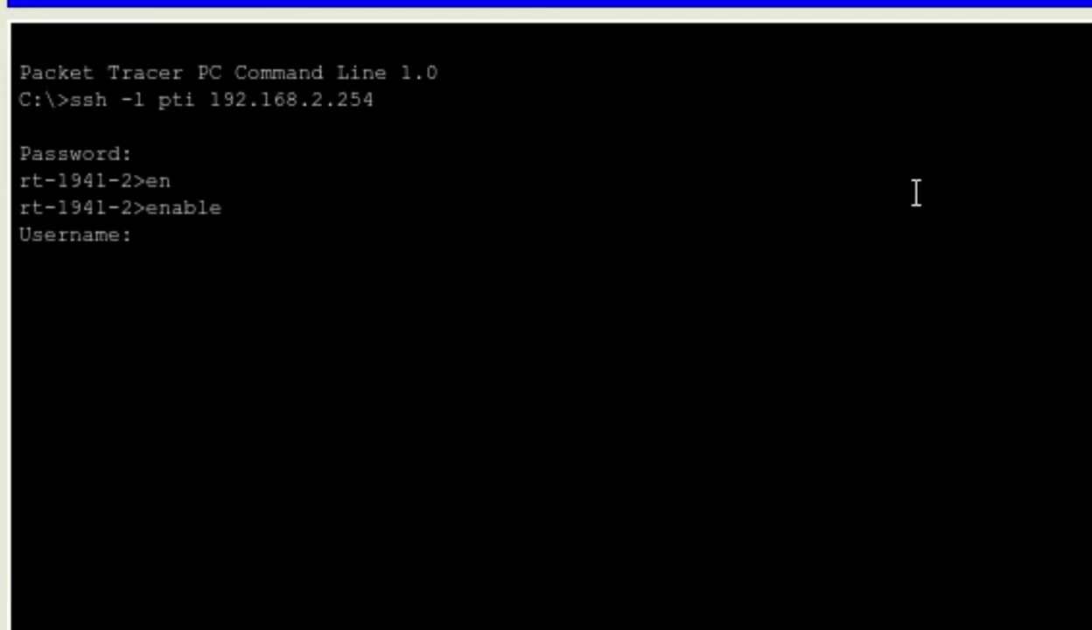
key(Return)
key(Return)
key(Return)
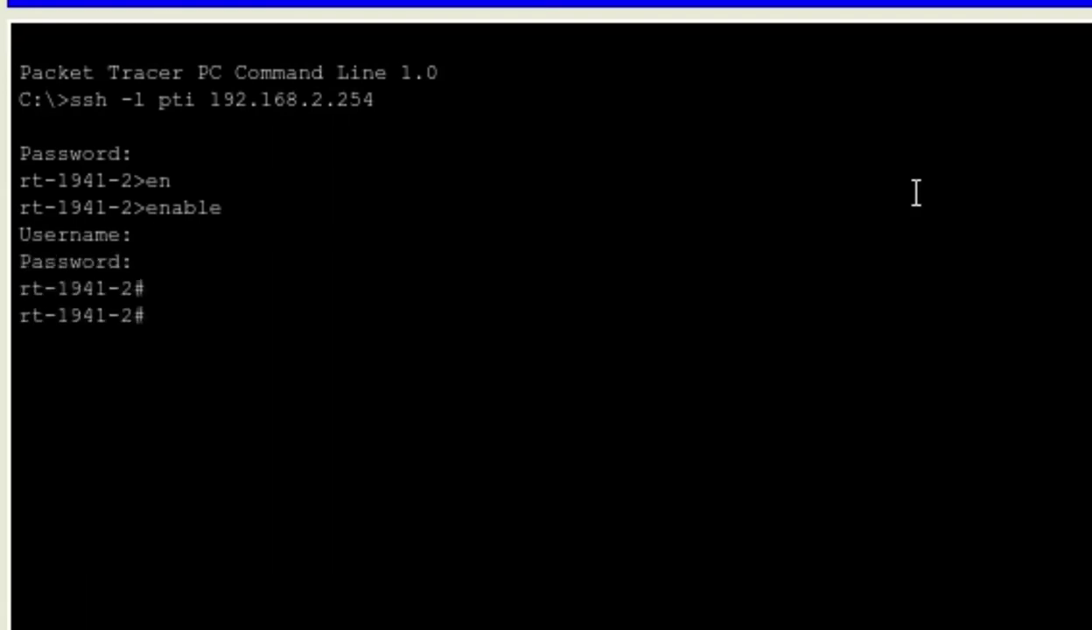
- Paste the IPv6 address and static/floating route configuration, then run show running-config | section interface
right_click(345, 323)
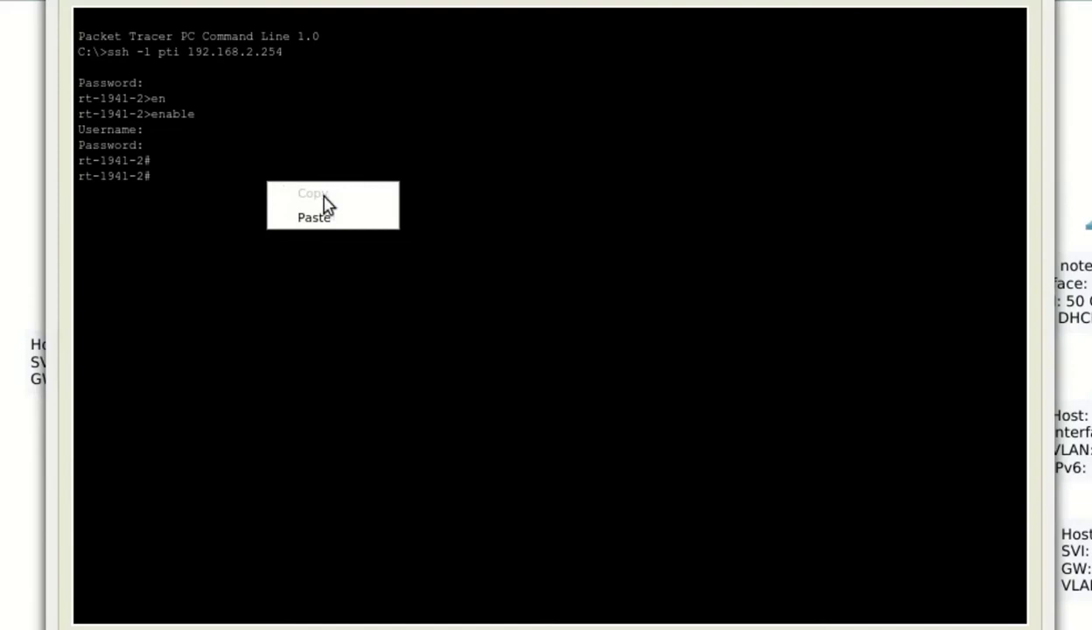
click(381, 225)
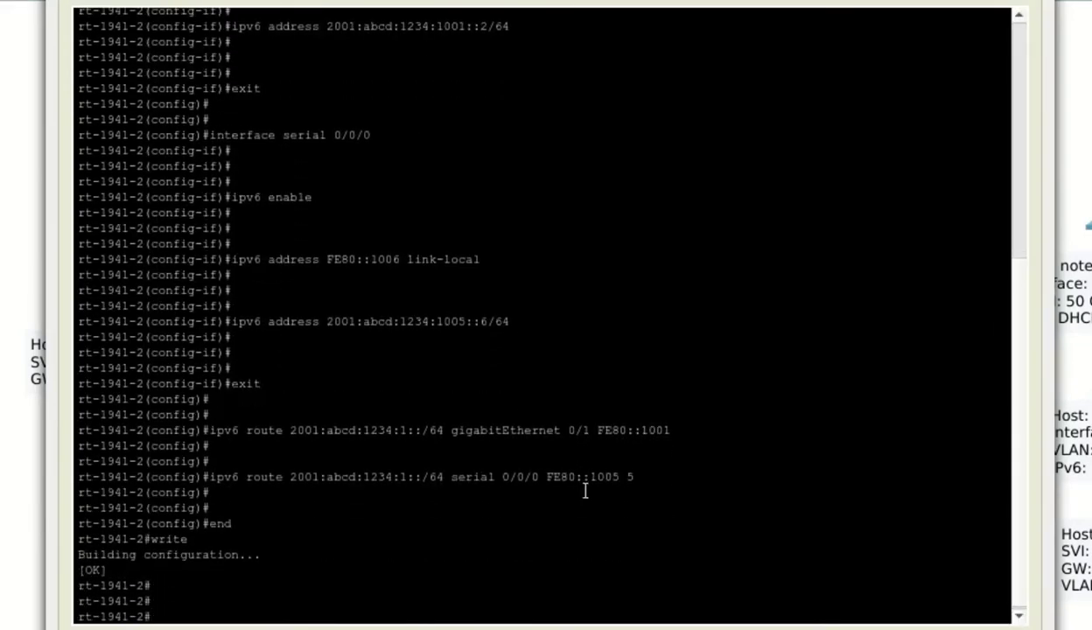
text(sho)
key(Tab)
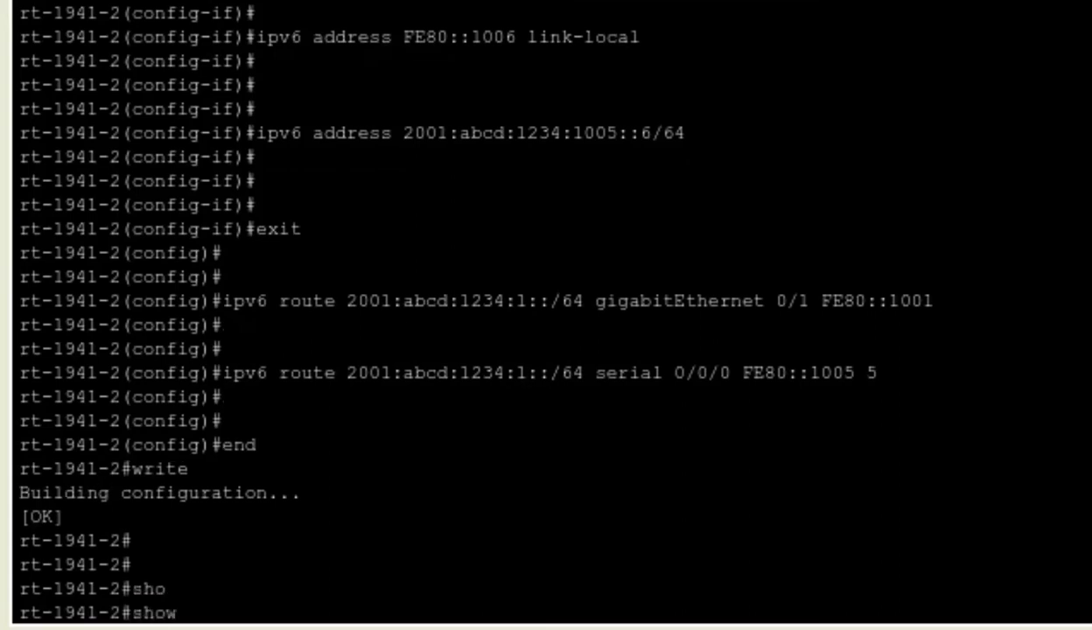
text(ru)
key(Tab)
text(| sec)
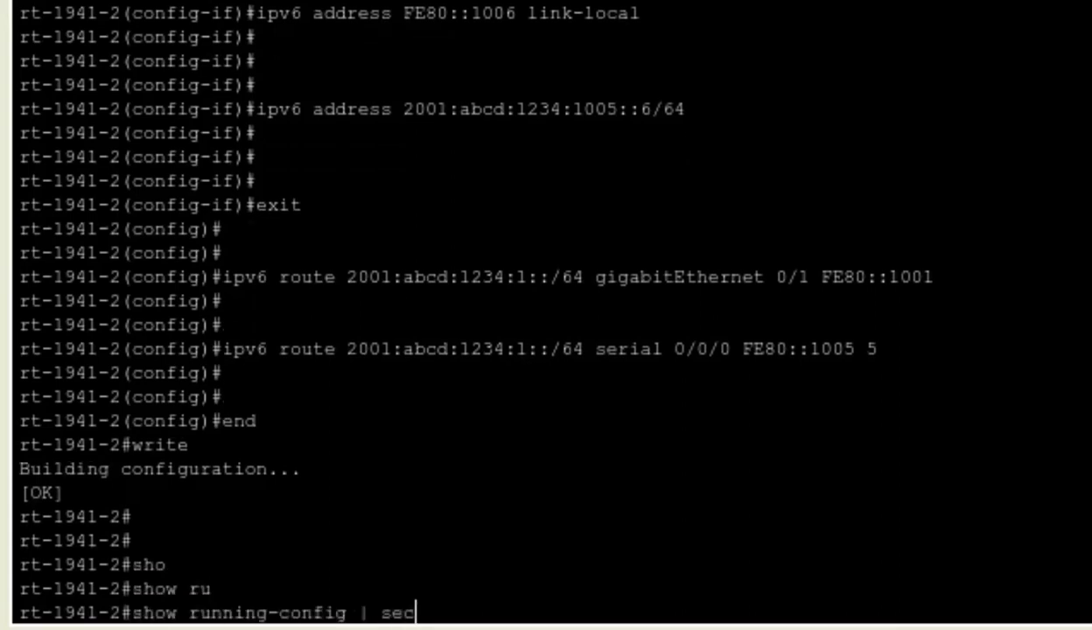
key(Tab)
text(interface)
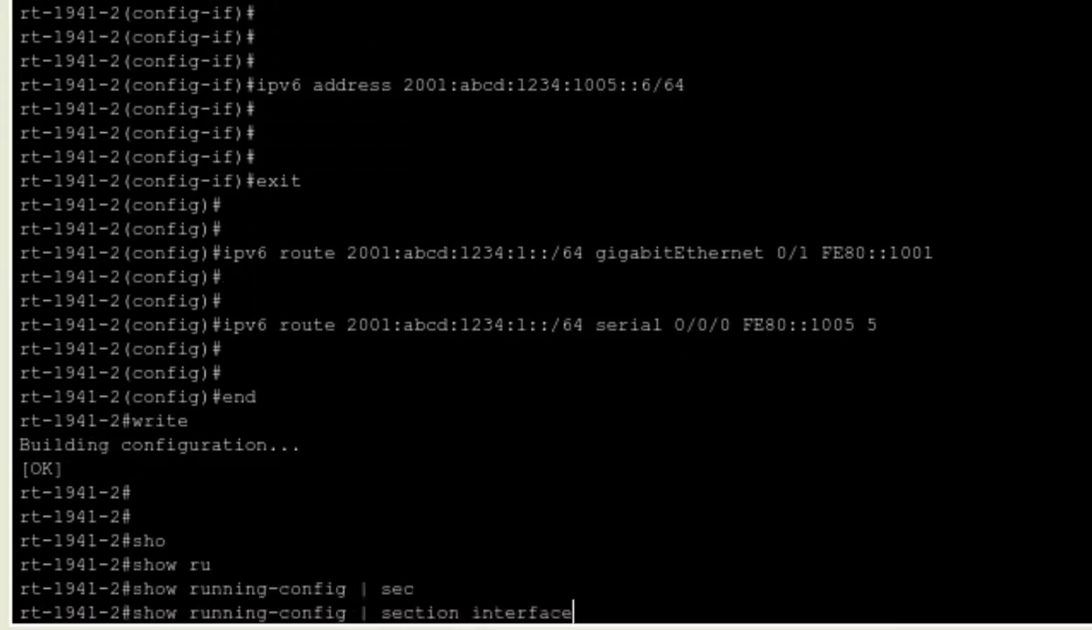
key(Return)
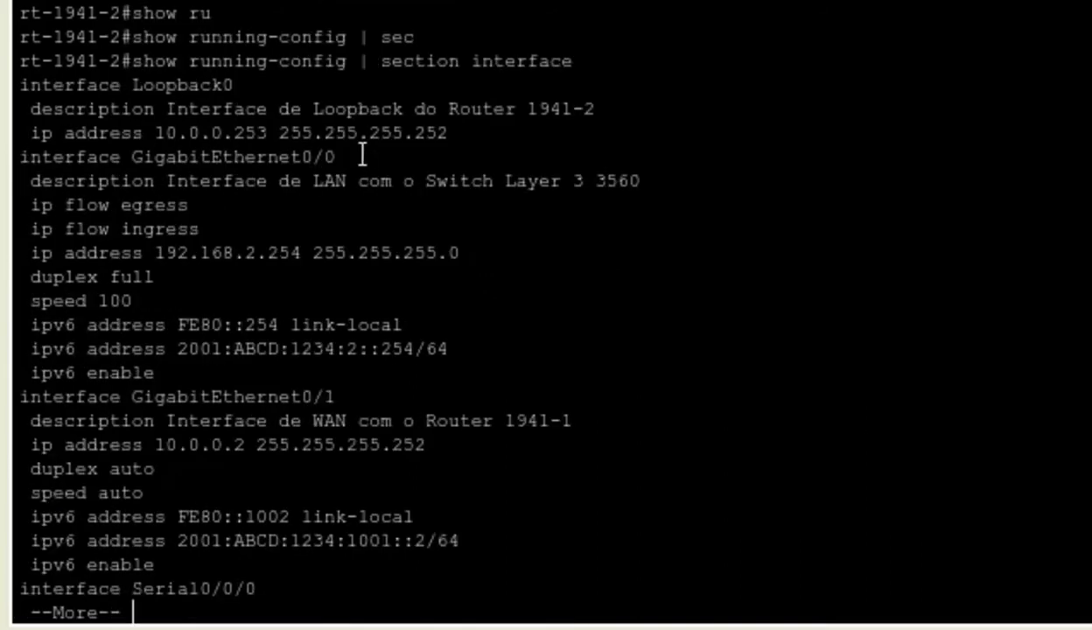
- Highlight the IPv6 address lines of GigabitEthernet0/0 and GigabitEthernet0/1
drag(351, 156, 5, 158)
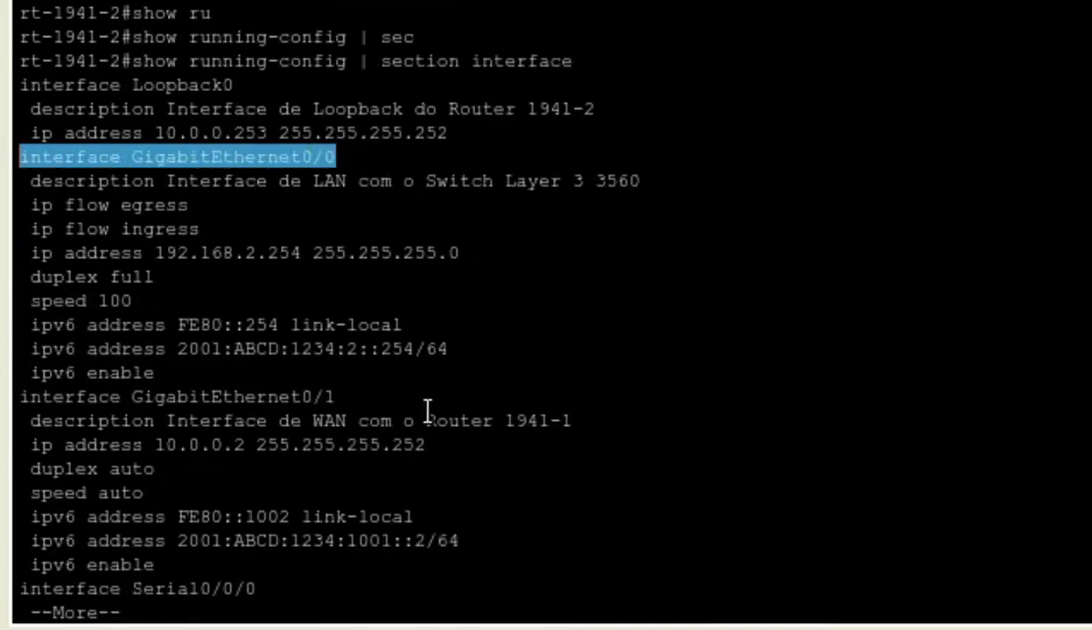
drag(179, 394, 15, 334)
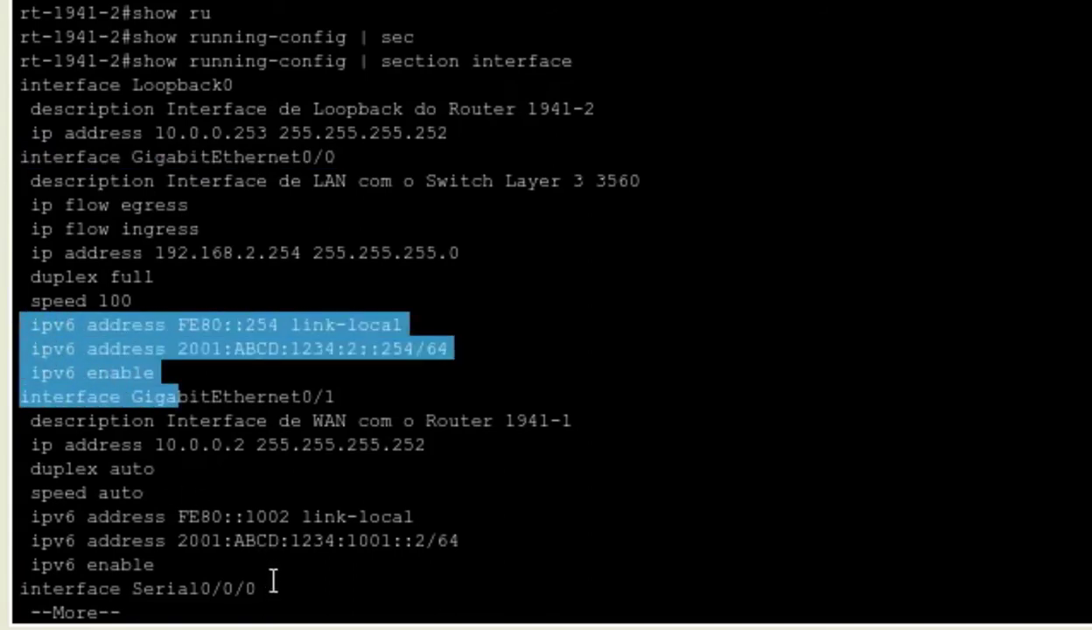
click(290, 437)
drag(336, 396, 132, 396)
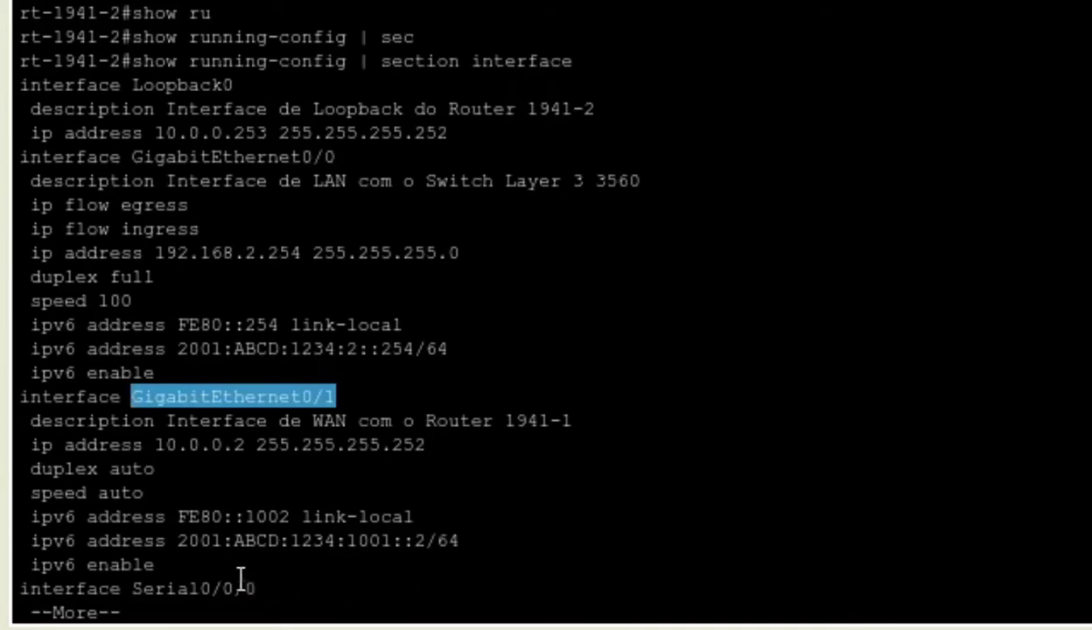
drag(158, 567, 12, 523)
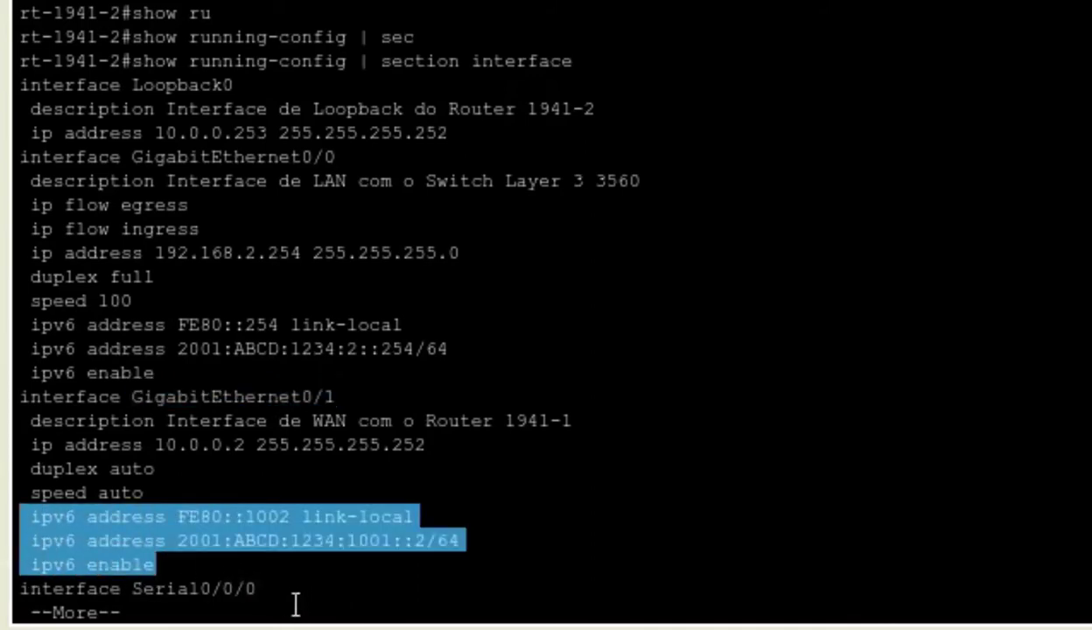
click(268, 607)
- Page on to Serial0/0/0 and highlight its FE80::1006 and 2001:ABCD:1234:1005::6/64 addresses
key(space)
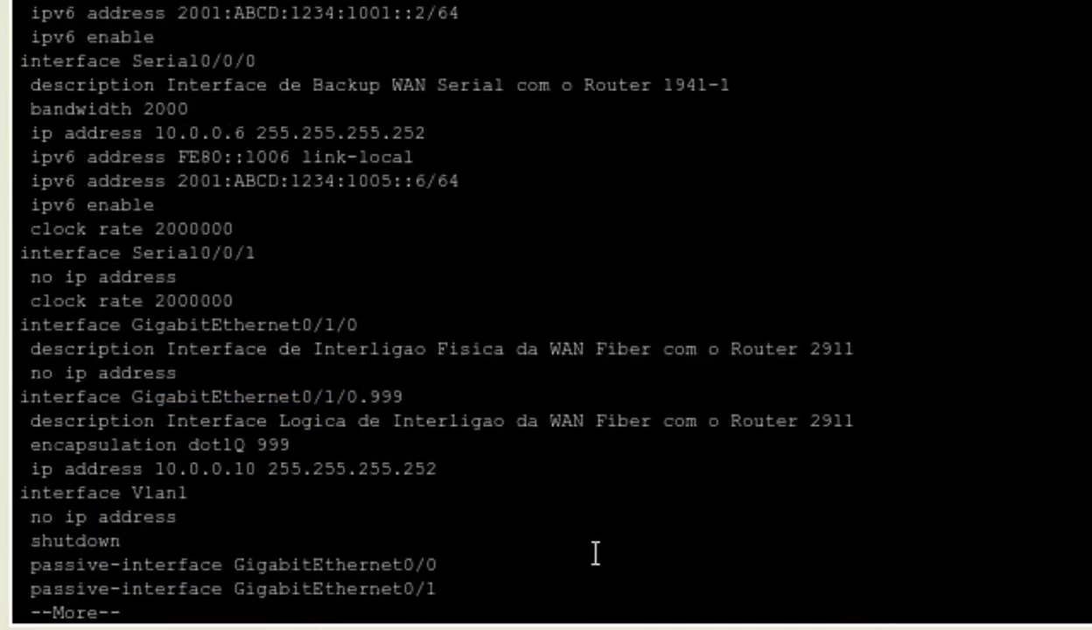
drag(259, 62, 18, 57)
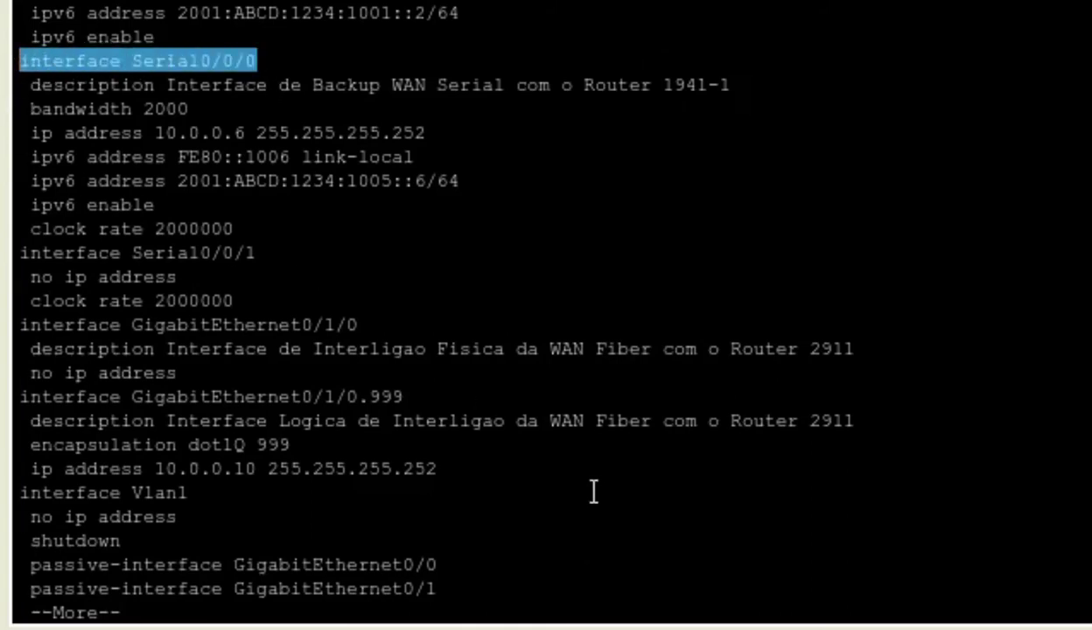
drag(157, 205, 10, 156)
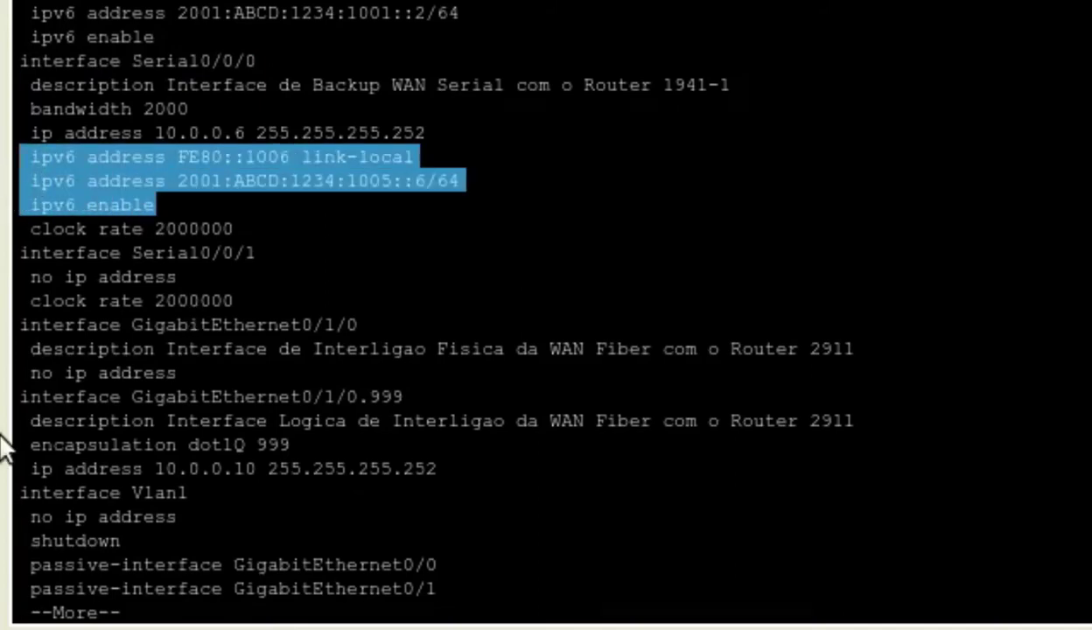
key(Return)
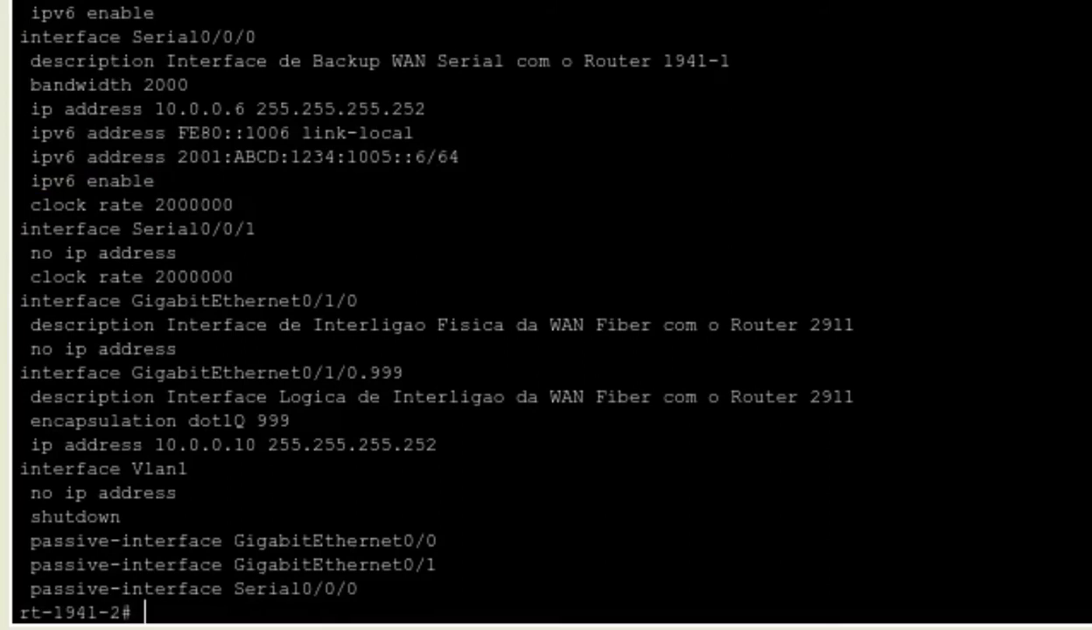
key(Return)
key(BackSpace)
key(BackSpace)
key(BackSpace)
key(BackSpace)
key(BackSpace)
key(BackSpace)
key(BackSpace)
key(BackSpace)
key(BackSpace)
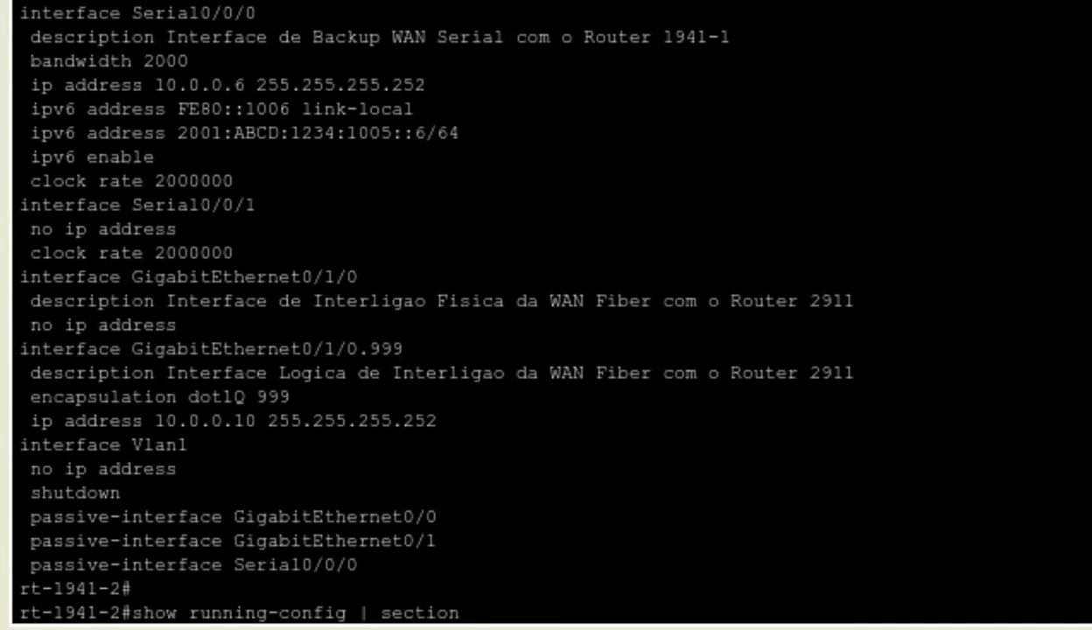
- Filter the running-config by 'ipv6 route' and highlight the three static routes, including the distance-5 floating route
text(ipv6 route)
key(Return)
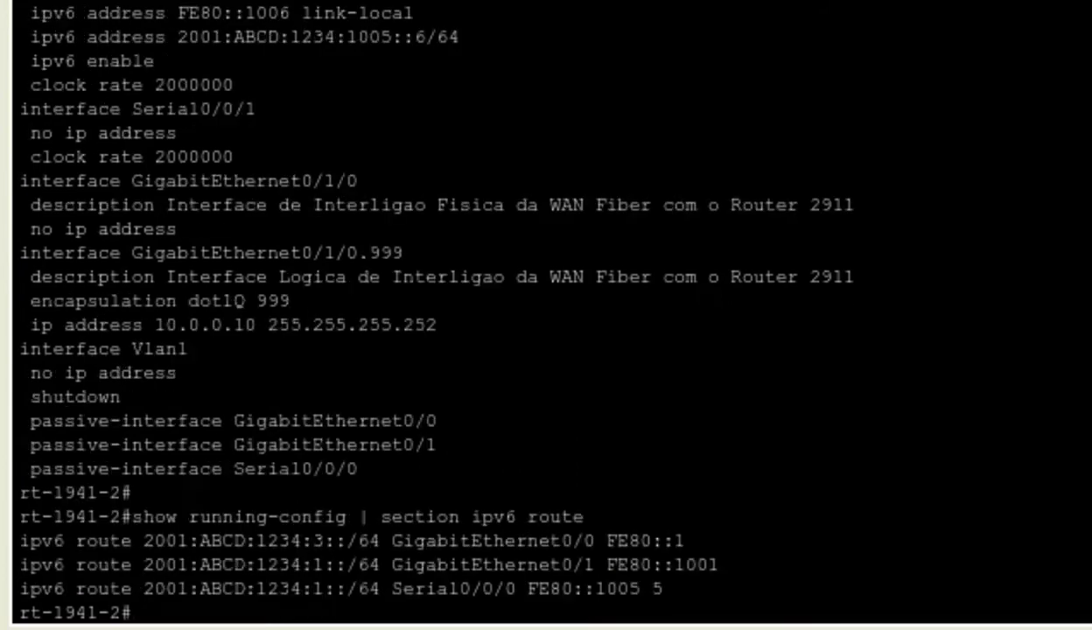
drag(674, 590, 20, 539)
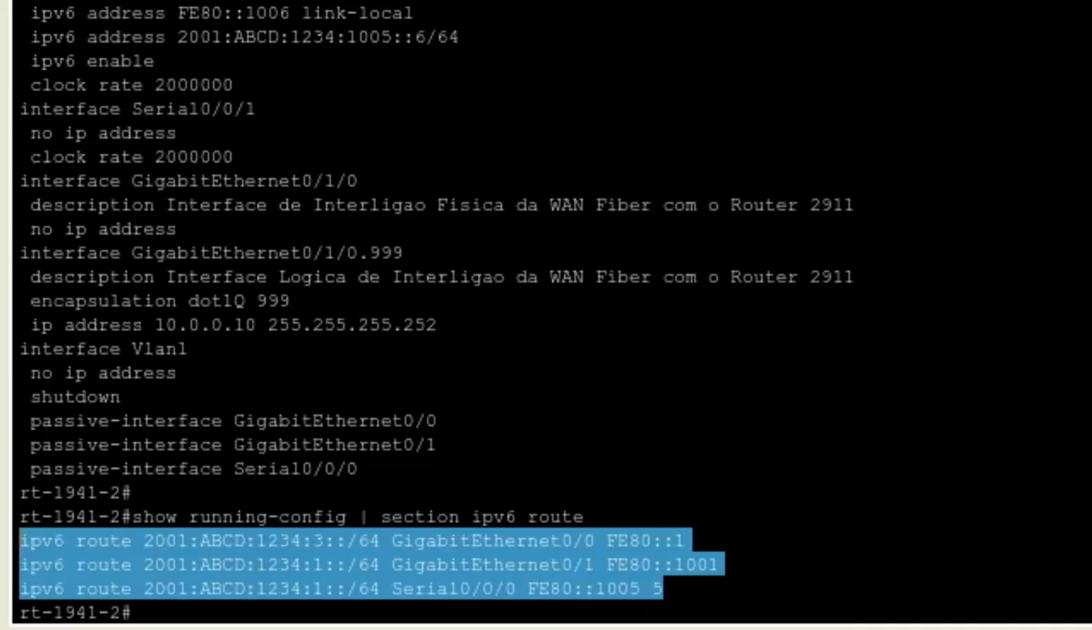
key(Return)
- Run show ipv6 interface brief and highlight Gi0/0, Gi0/1 and Serial0/0/0 up/up with their addresses
text(sho)
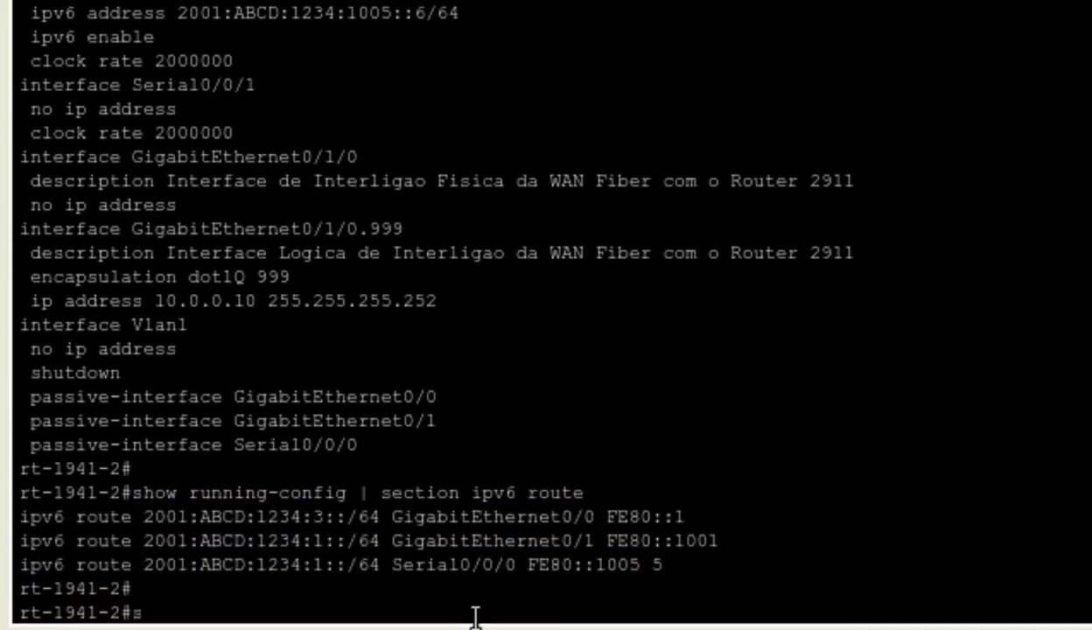
key(Tab)
text(ipv)
key(Tab)
text(int)
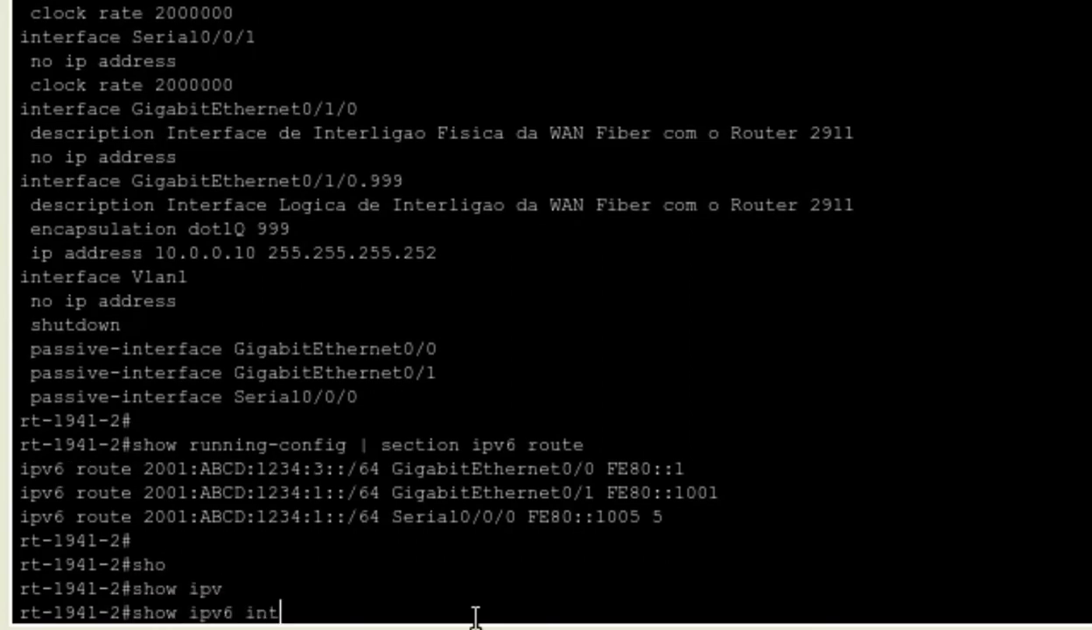
key(Tab)
text(bri)
key(Tab)
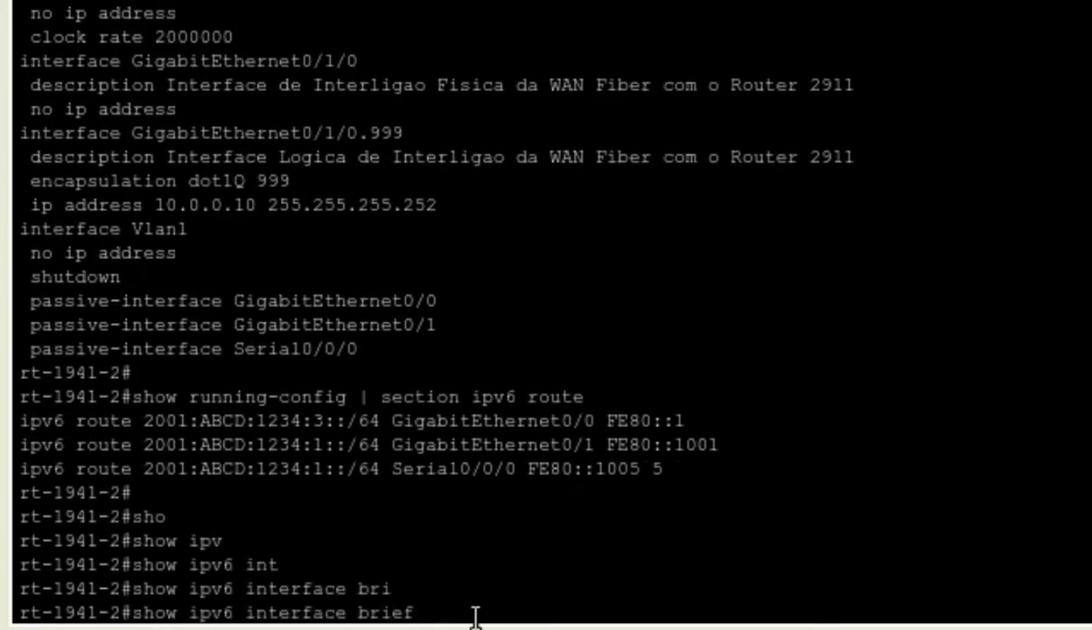
key(Return)
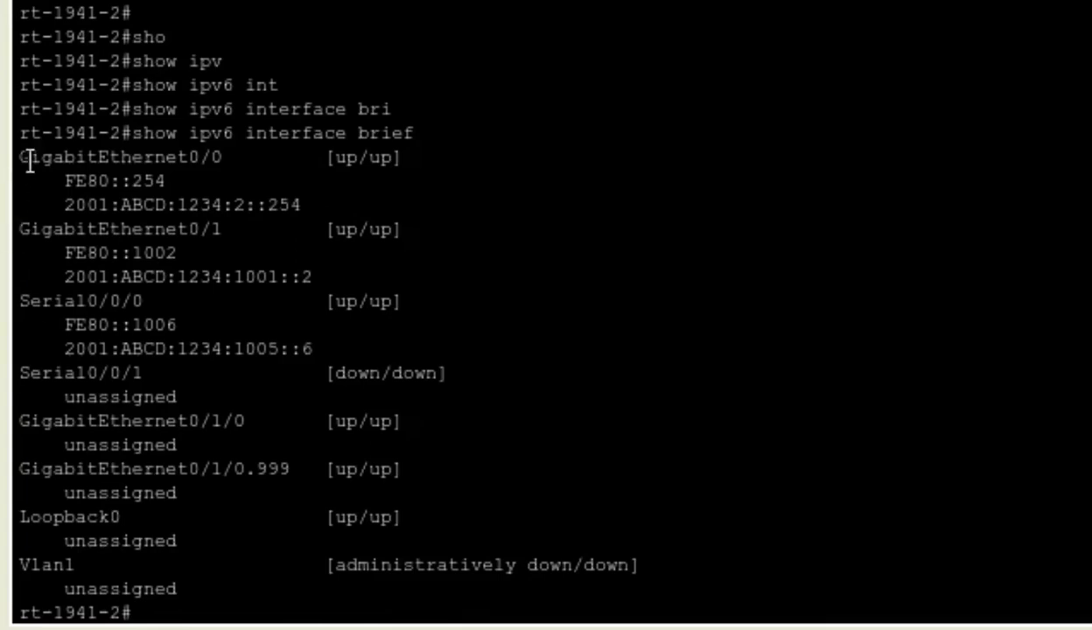
drag(19, 154, 425, 348)
click(276, 613)
key(Return)
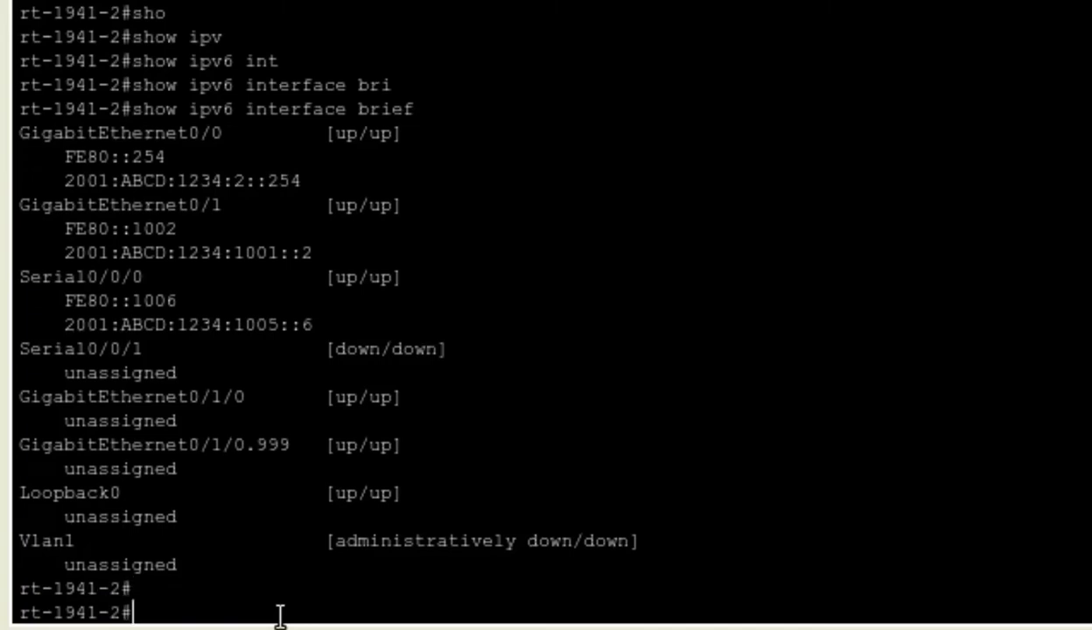
- Start entering the show ipv6 command for the routing table
text(sho)
key(Tab)
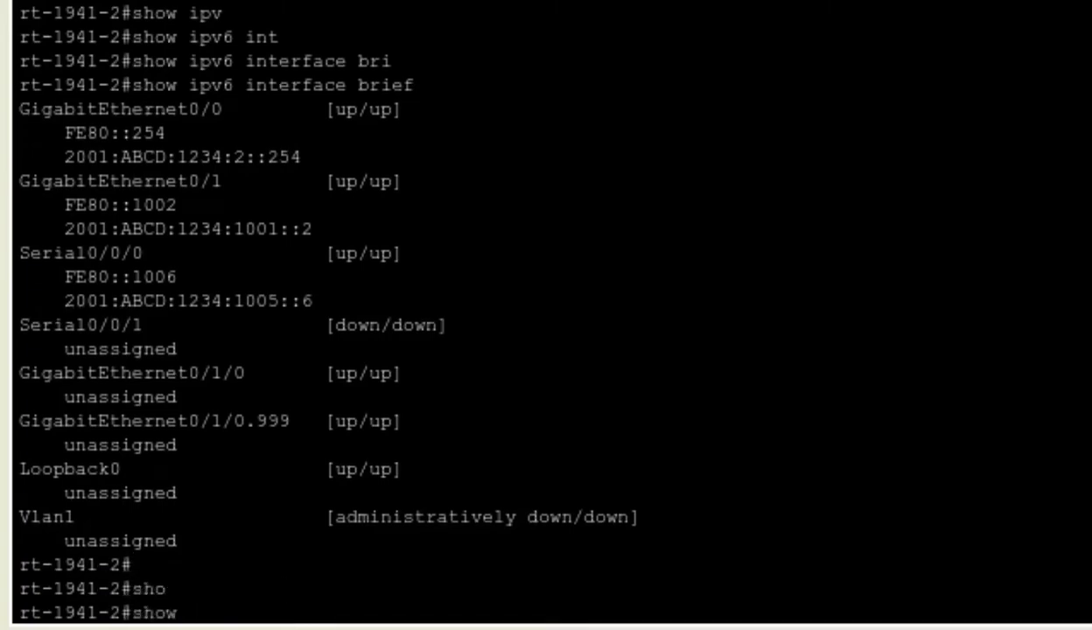
text(ipv)
key(Tab)
- Display the 9-entry IPv6 routing table and highlight the S static routes to 1::/64 and 3::/64
text(rou)
key(Tab)
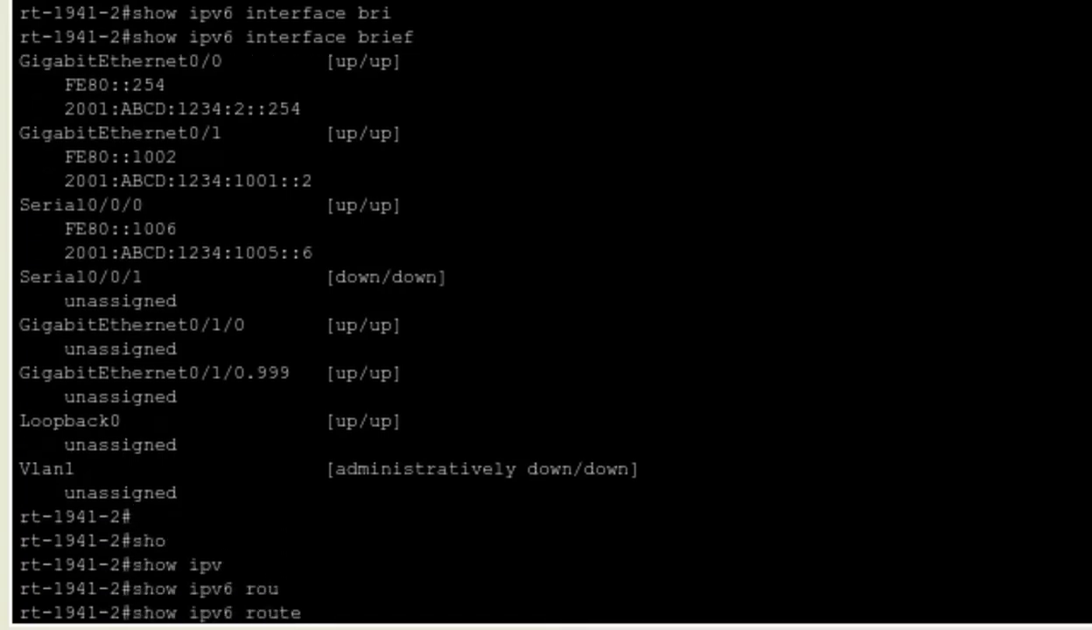
key(Return)
key(space)
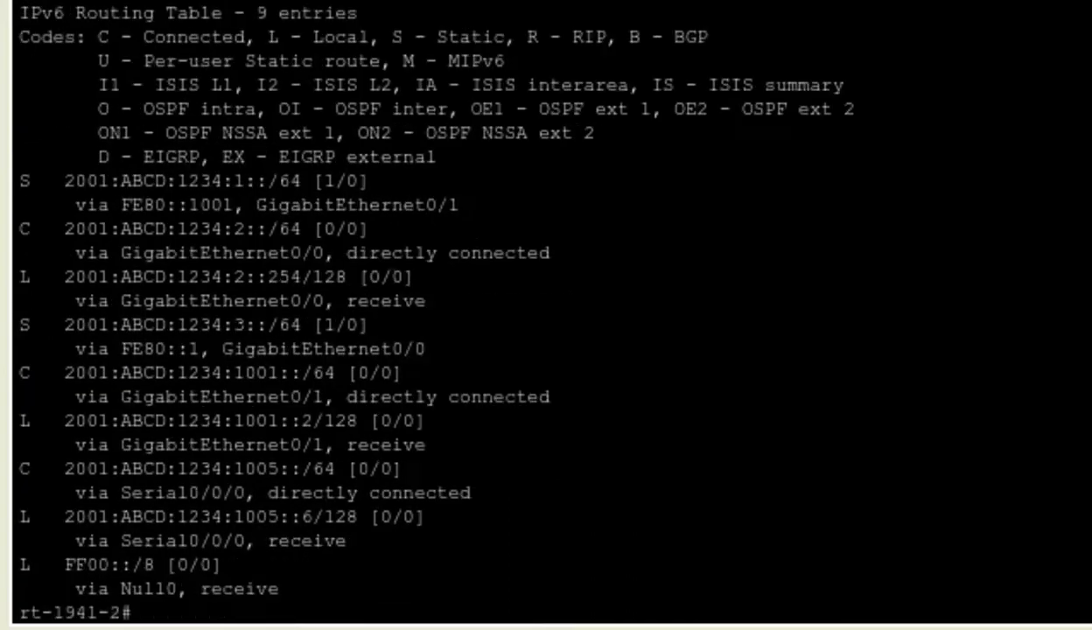
drag(20, 182, 431, 561)
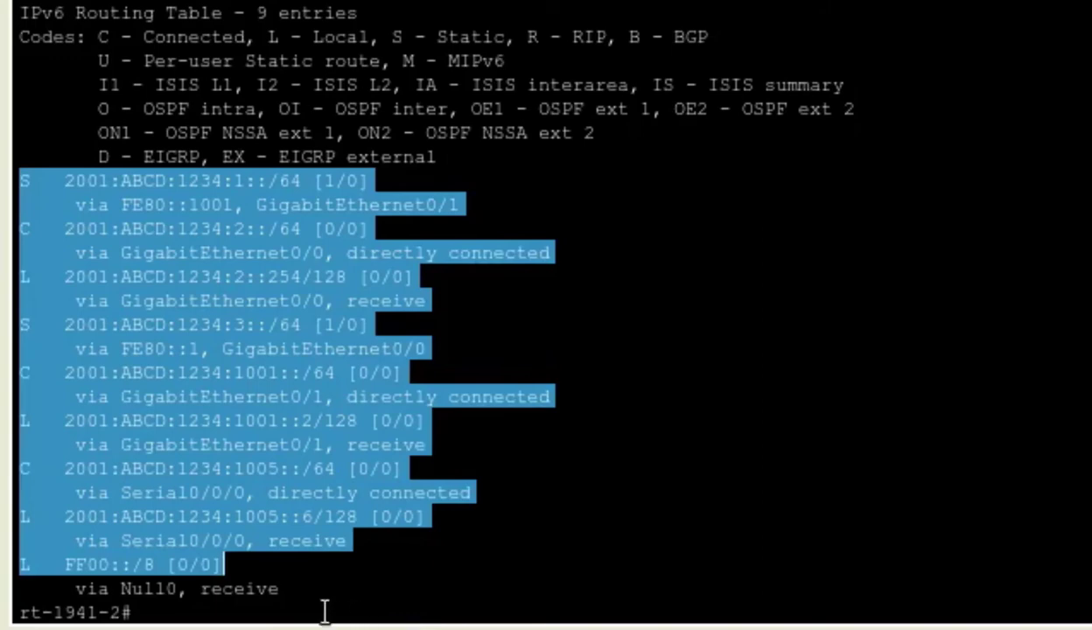
click(317, 598)
drag(19, 181, 40, 181)
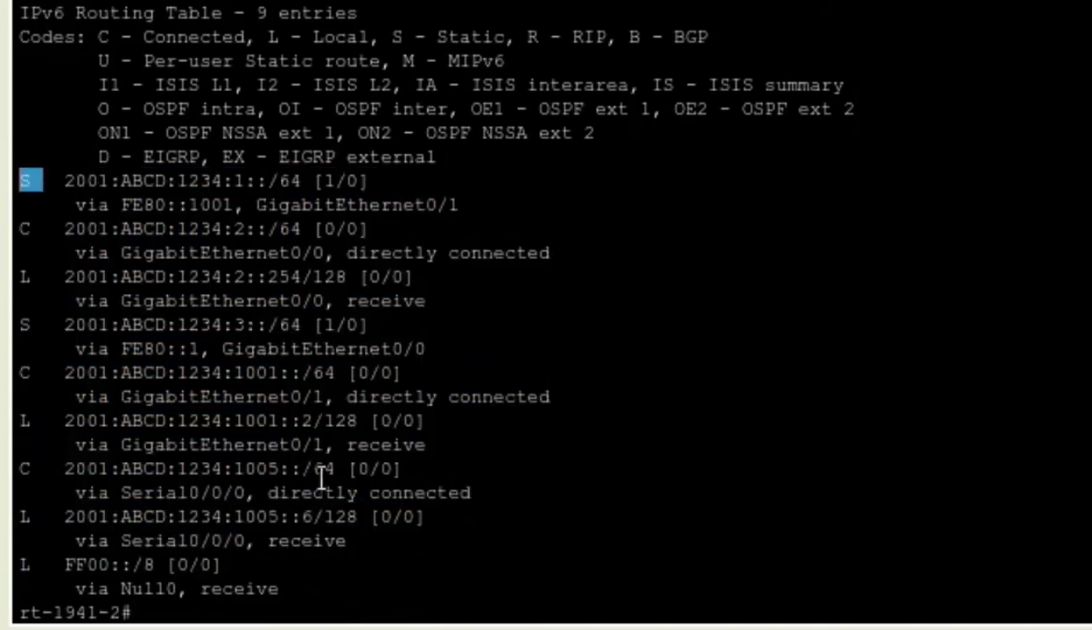
click(313, 603)
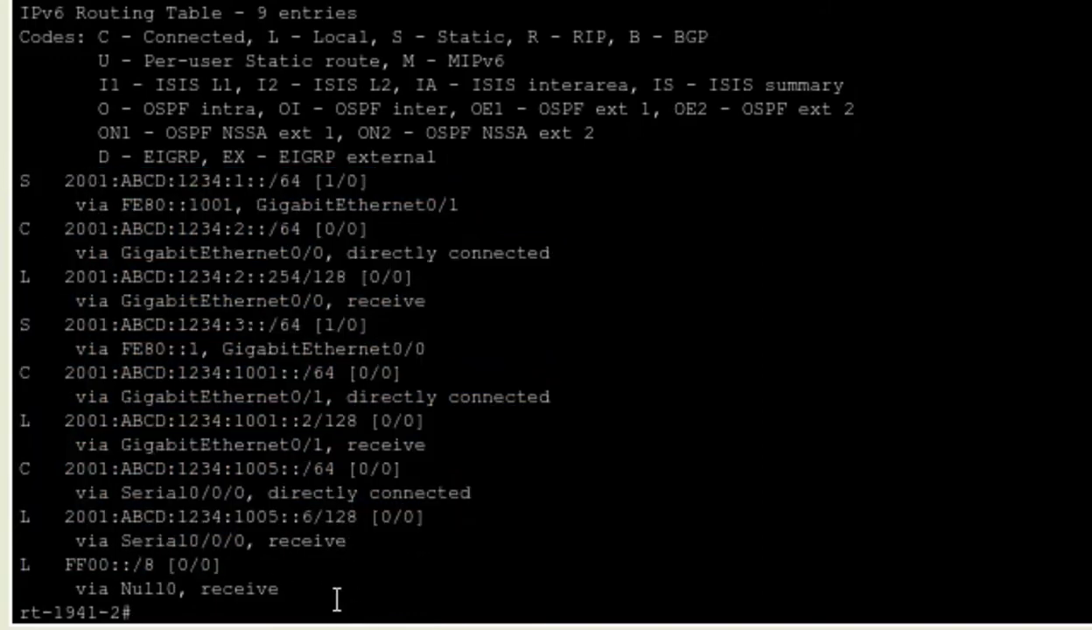
key(Return)
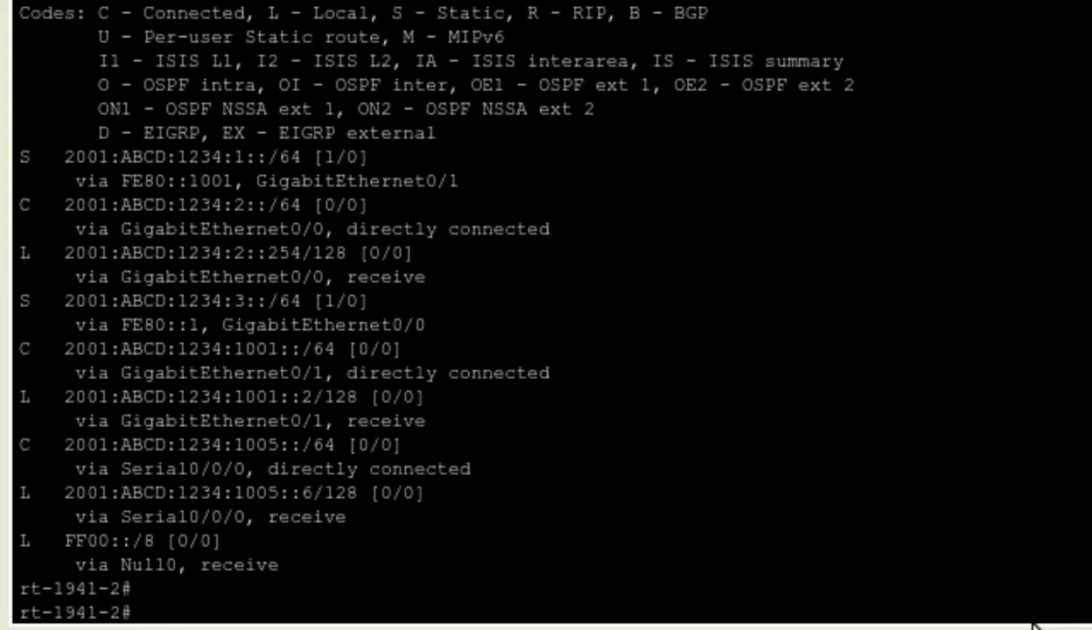
- Ping 2001:abcd:1234:1::1 from rt-1941-2 and highlight the five successful replies
text(ping 2001:)
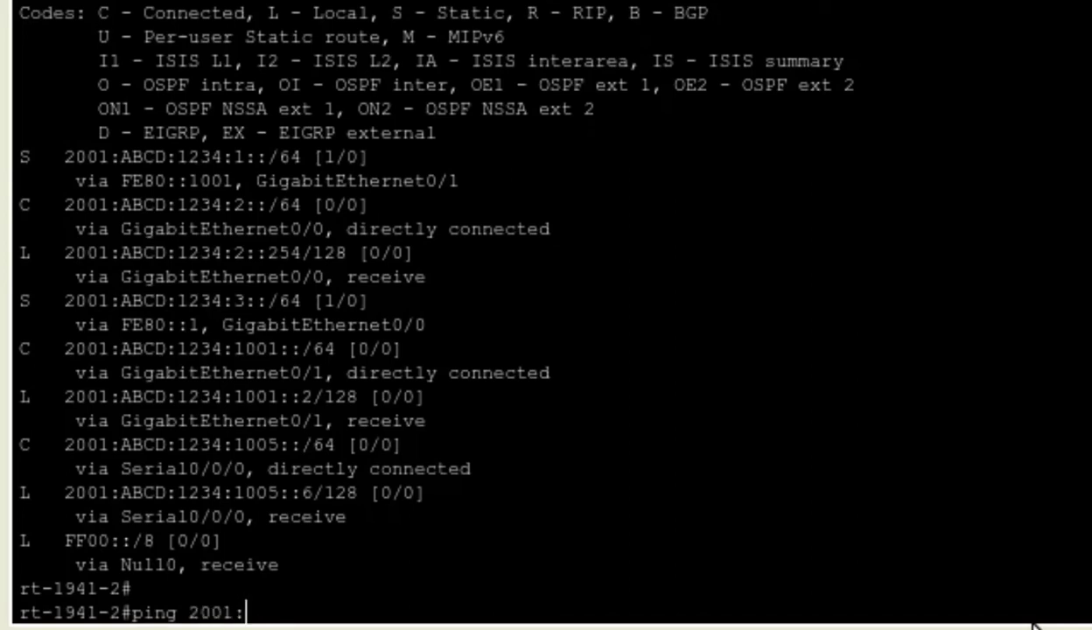
text(abcd)
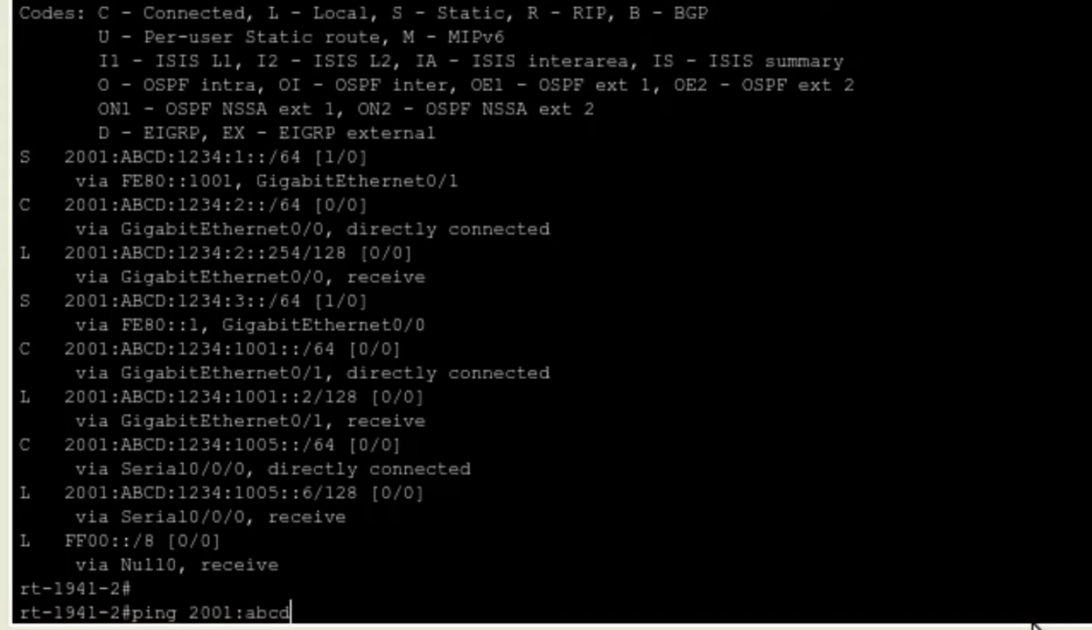
text(:1234)
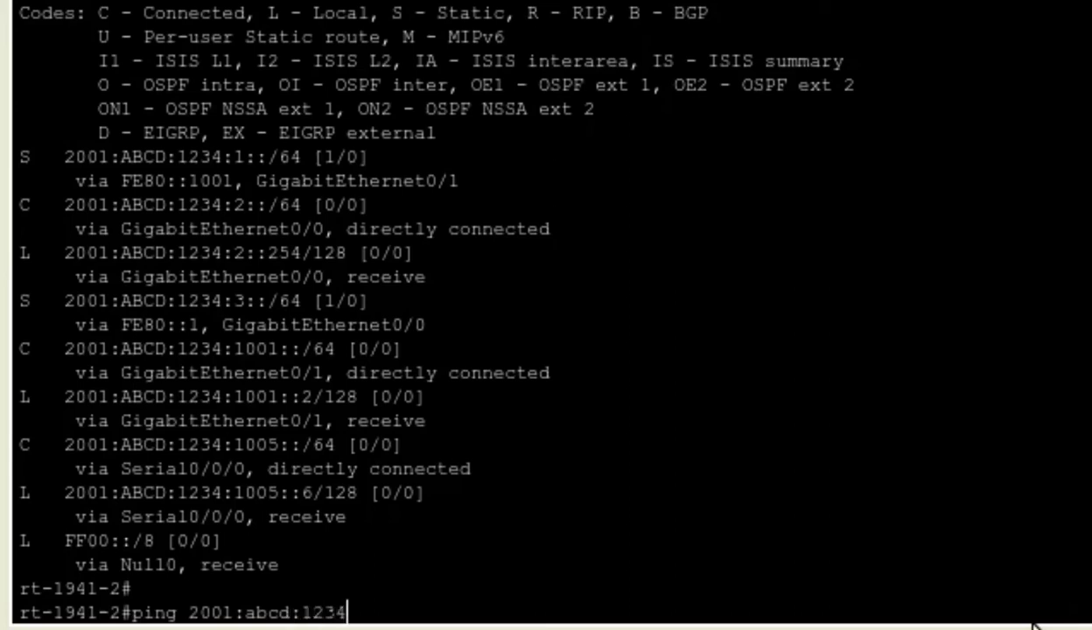
text(:1::1)
key(Return)
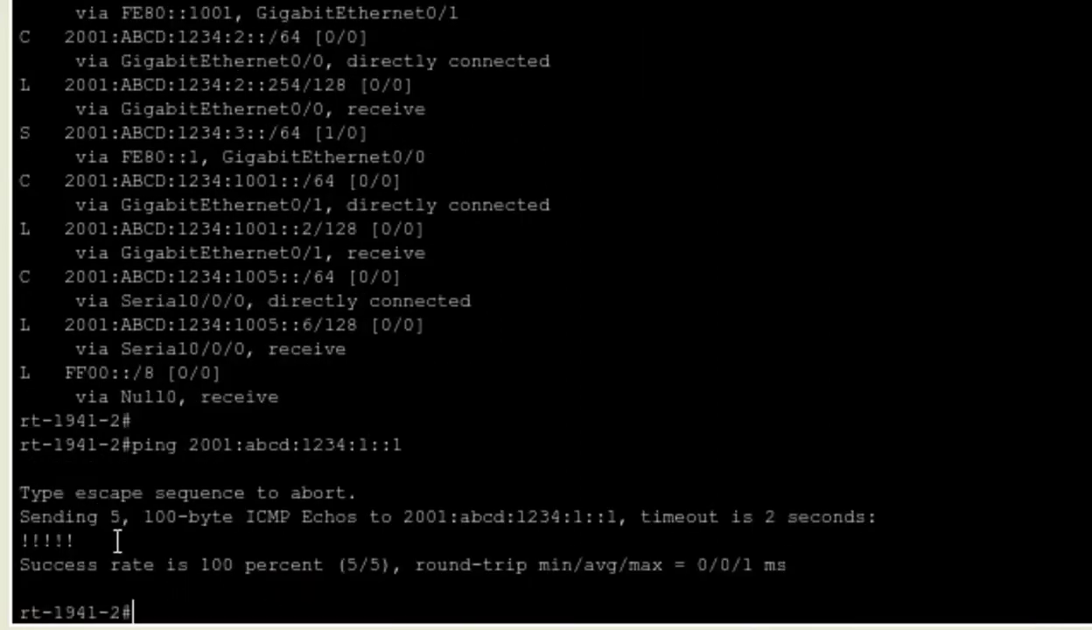
drag(77, 540, 19, 540)
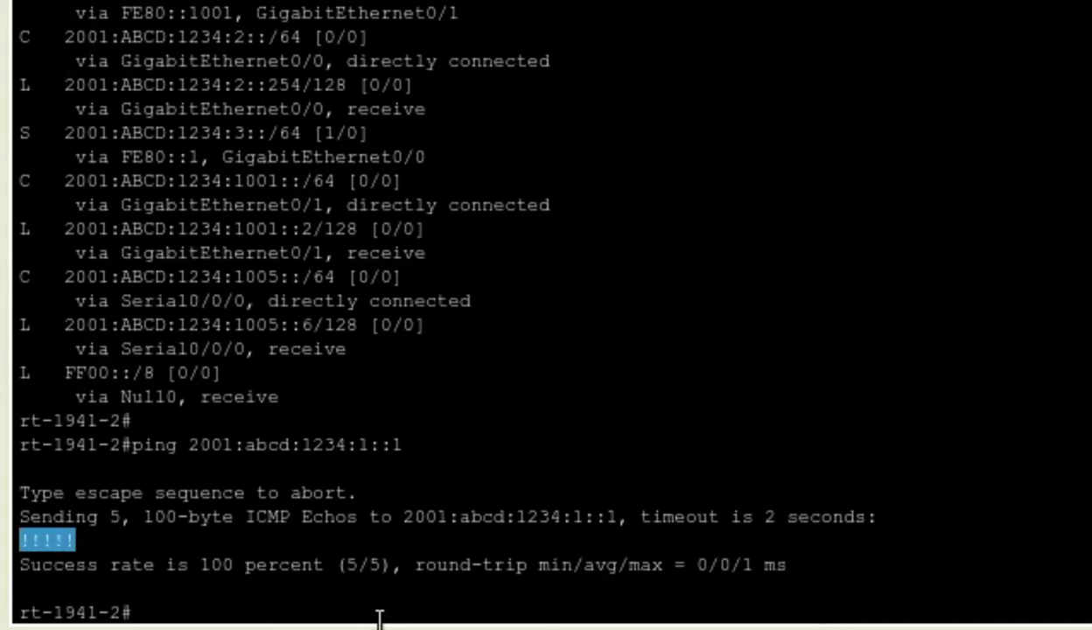
click(675, 565)
- Traceroute to 2001:abcd:1234:1::1 and highlight the two hops via 2001:ABCD:1234:1001::1
text(trac)
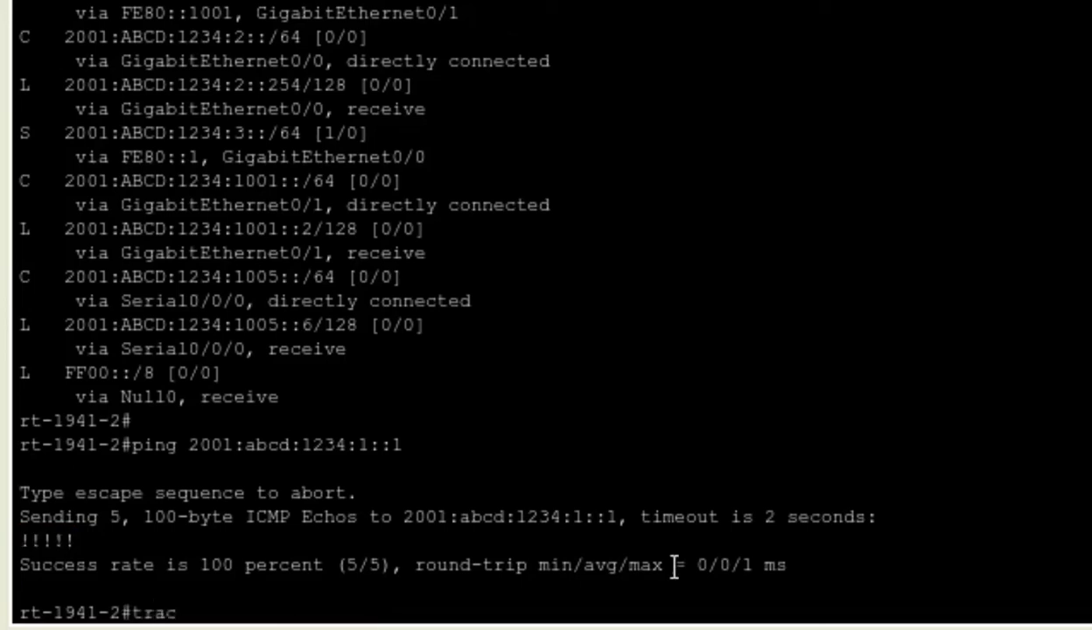
key(Tab)
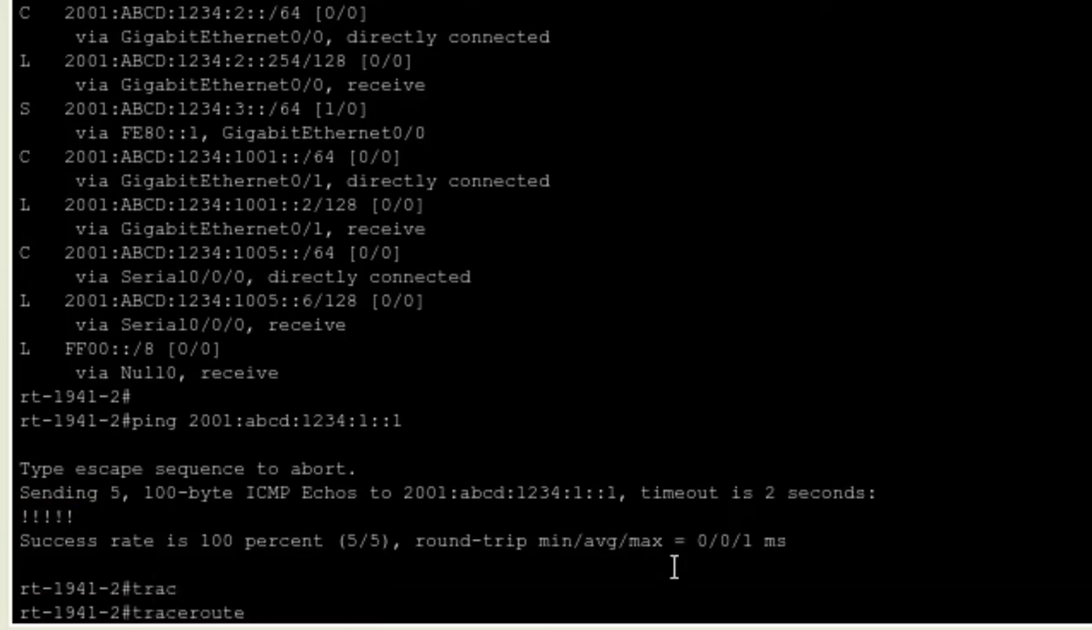
text(2001:abcd)
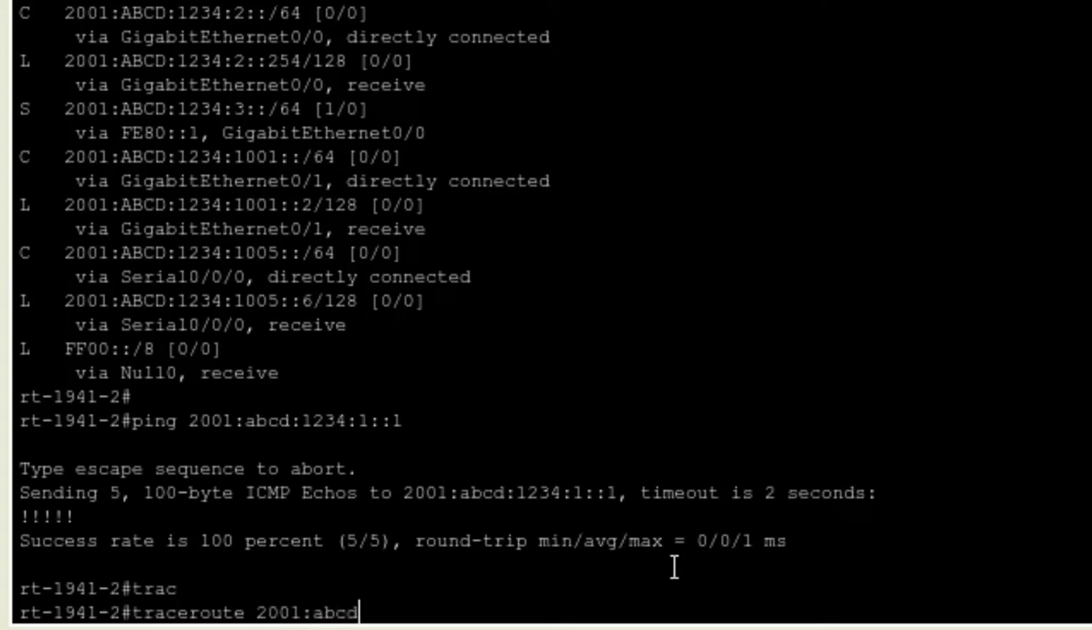
text(:1234)
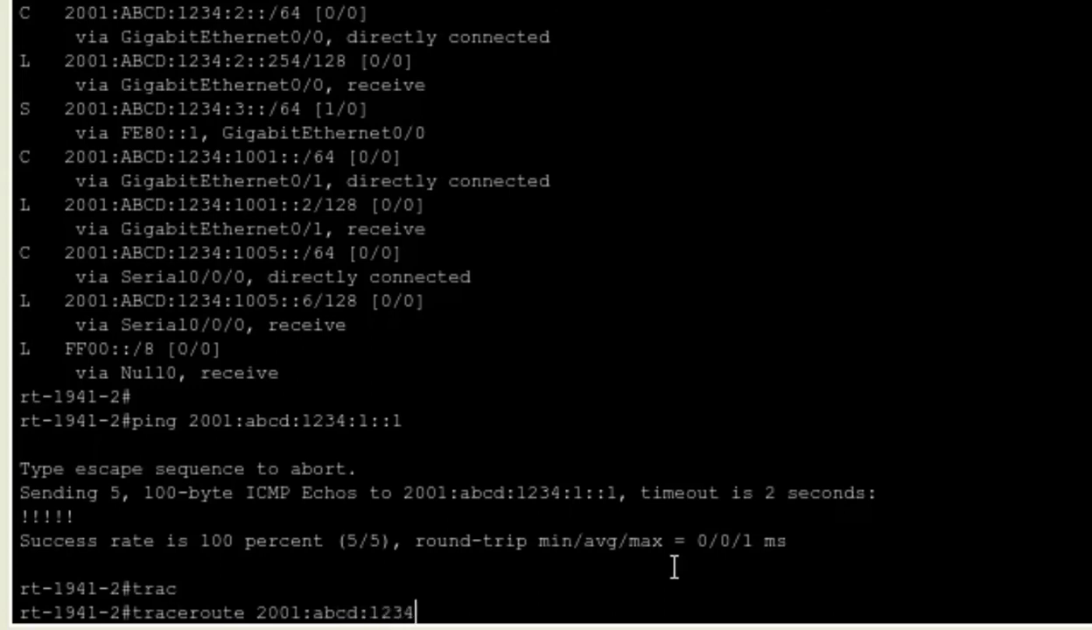
text(:1::1)
key(Return)
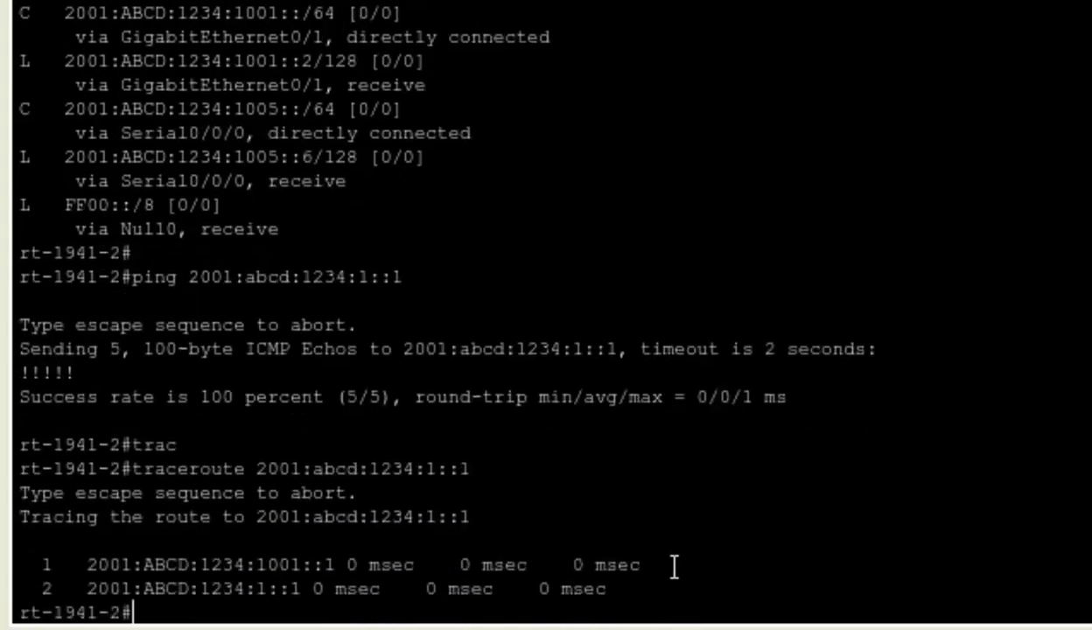
key(Return)
drag(673, 565, 15, 536)
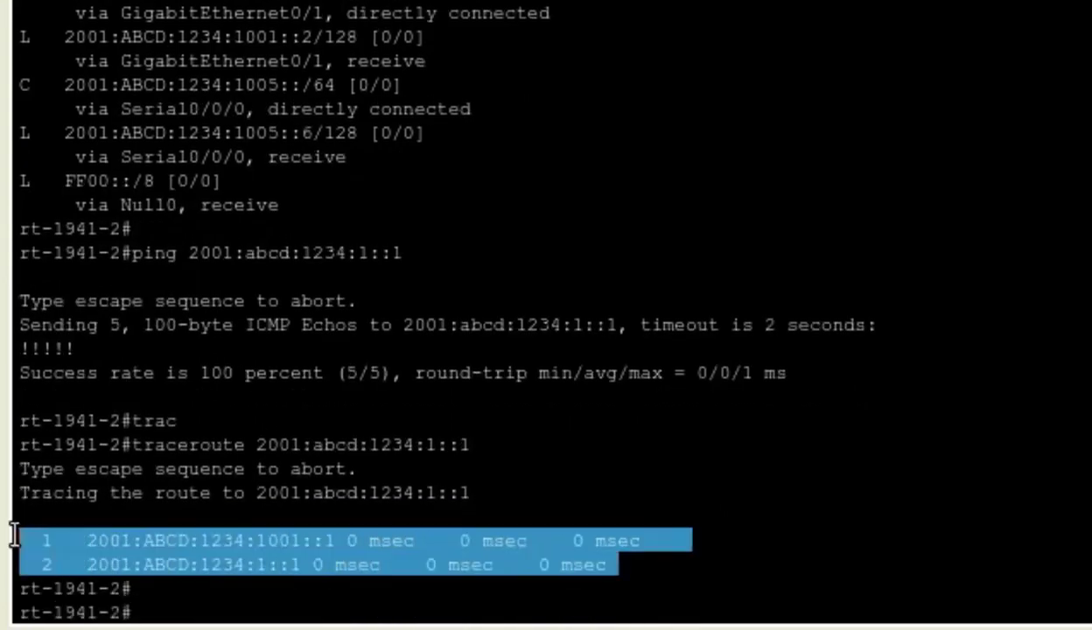
click(231, 611)
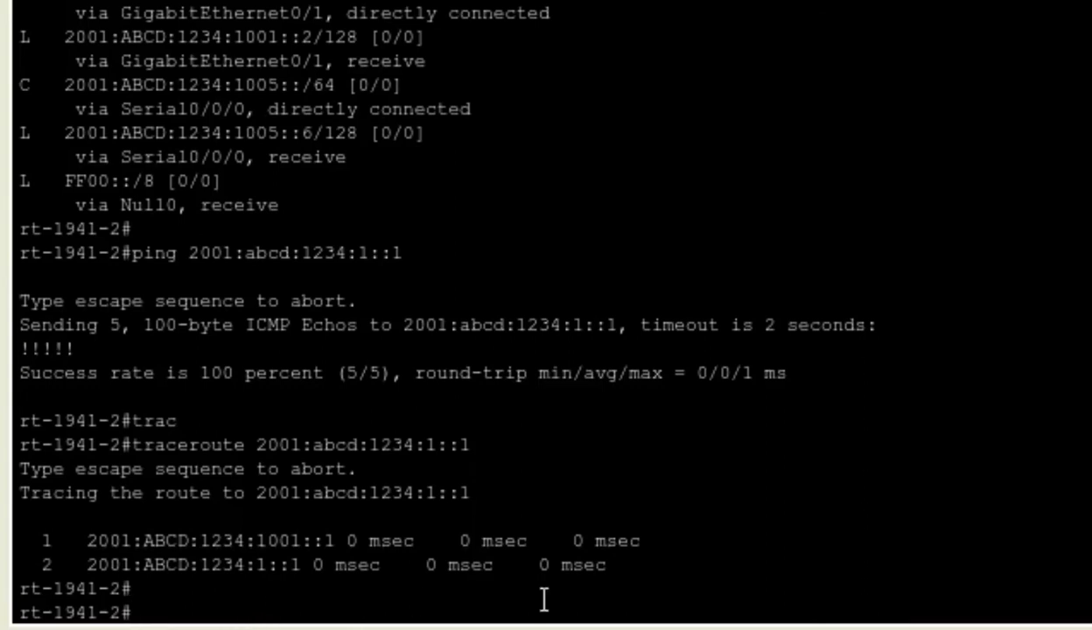
- Exit the router session and close desktop-05's command prompt and device window
text(exit)
key(Return)
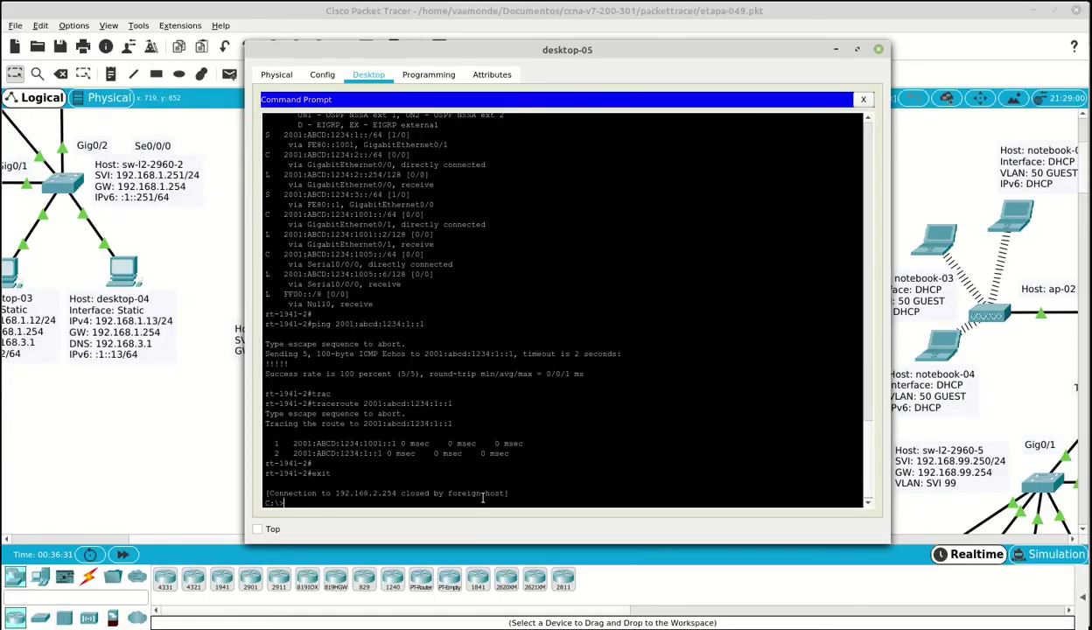
click(863, 99)
click(879, 49)
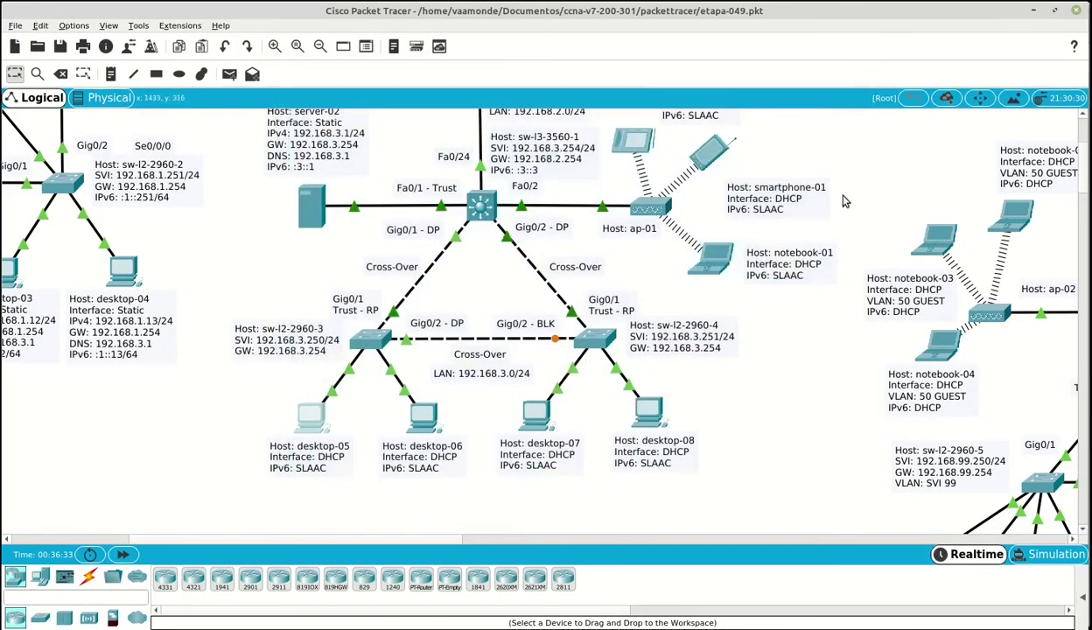
- Scroll the canvas to look over the etapa-049.pkt topology
scroll(779, 315, up, 2)
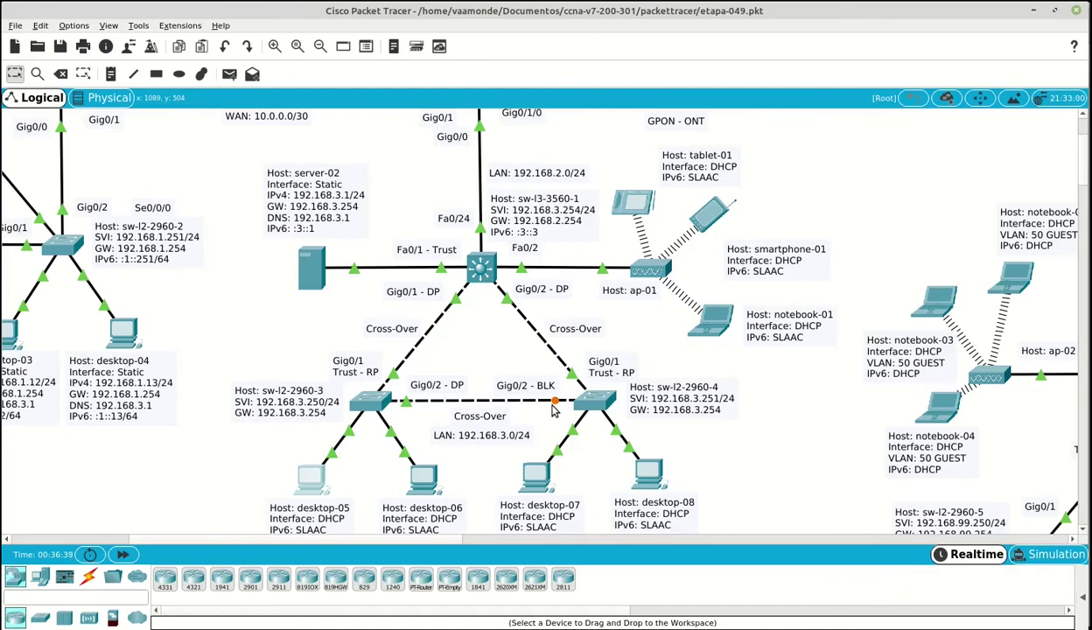
scroll(554, 411, up, 4)
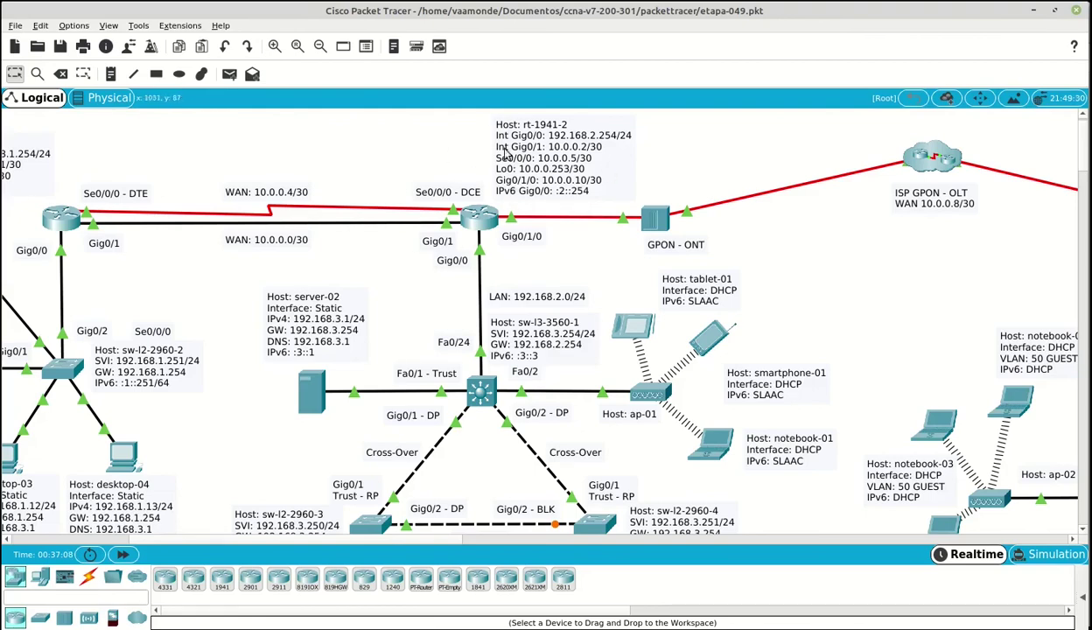
scroll(368, 525, left, 5)
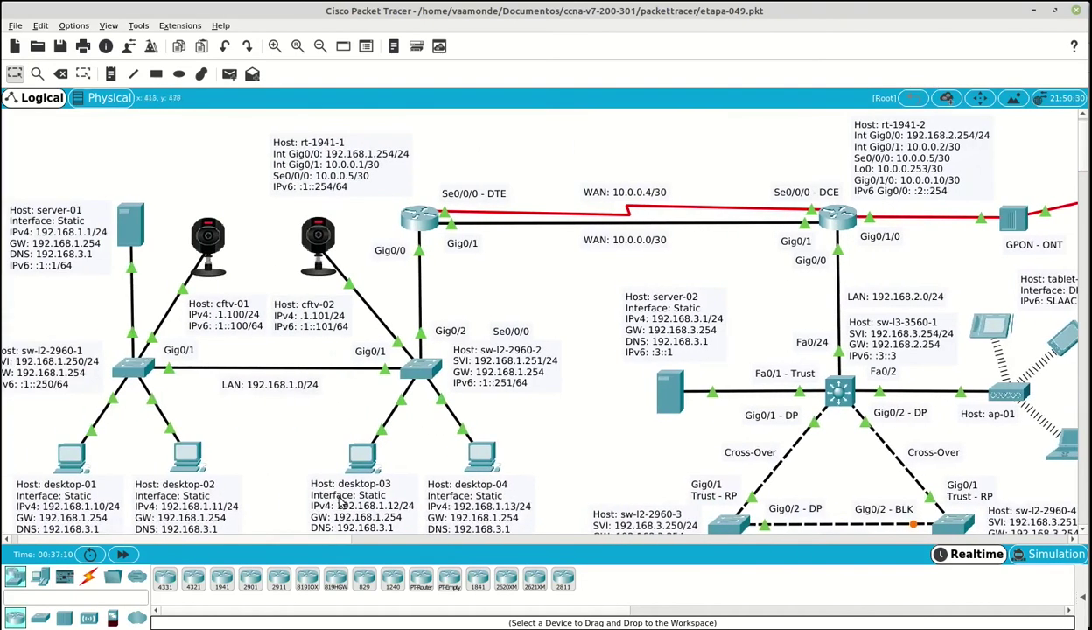